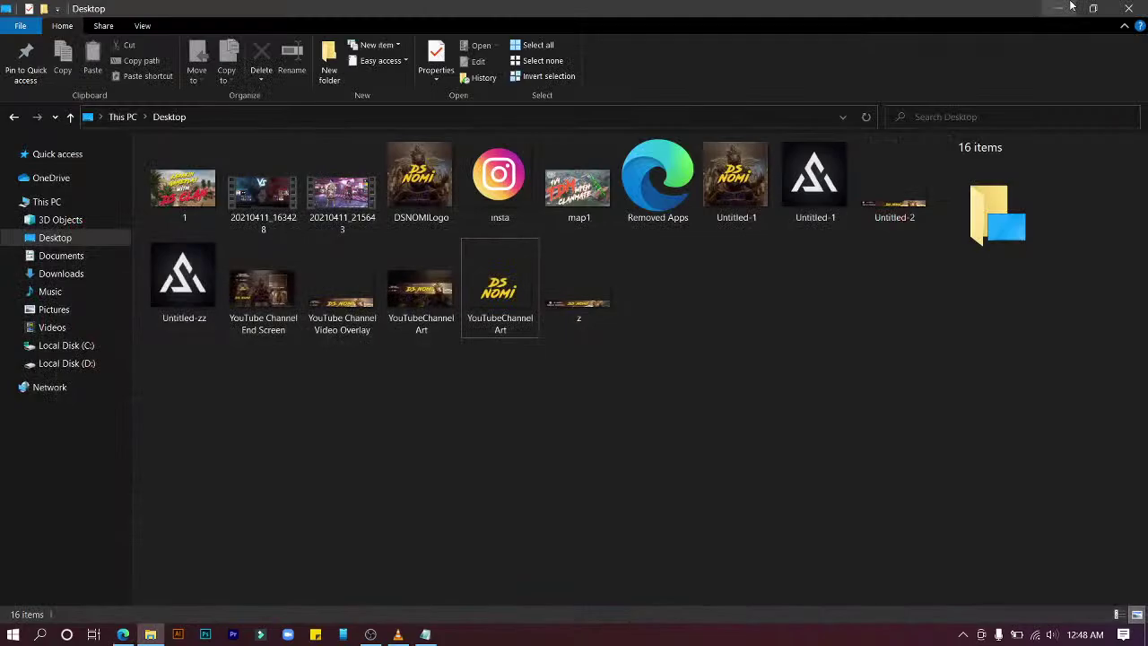
right_click(499, 318)
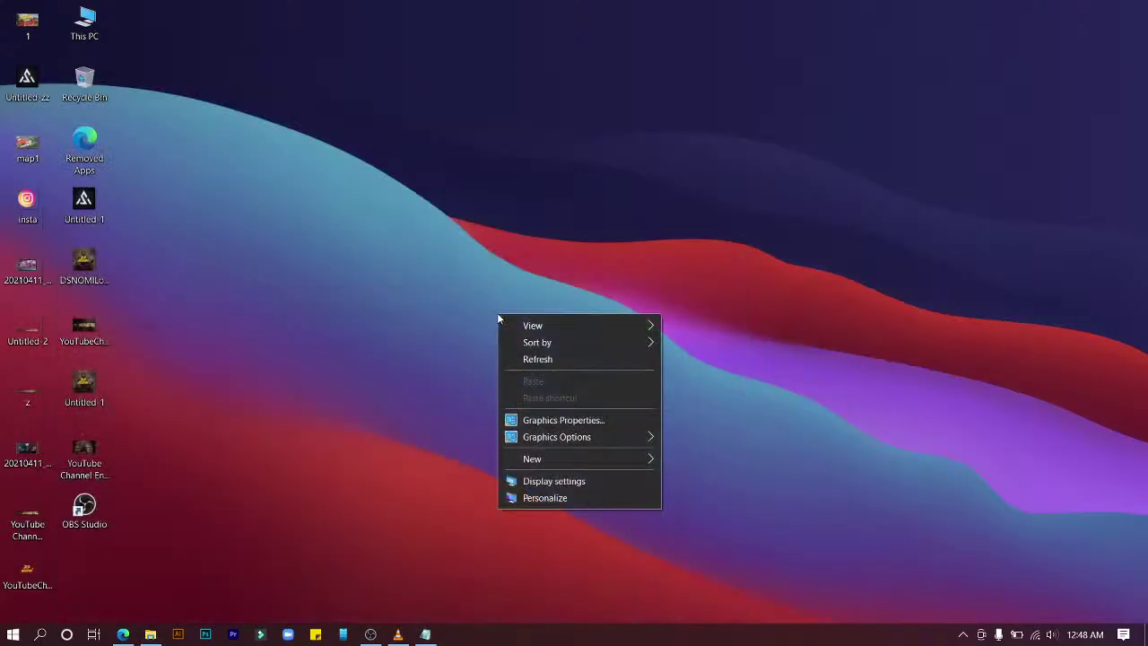
click(531, 360)
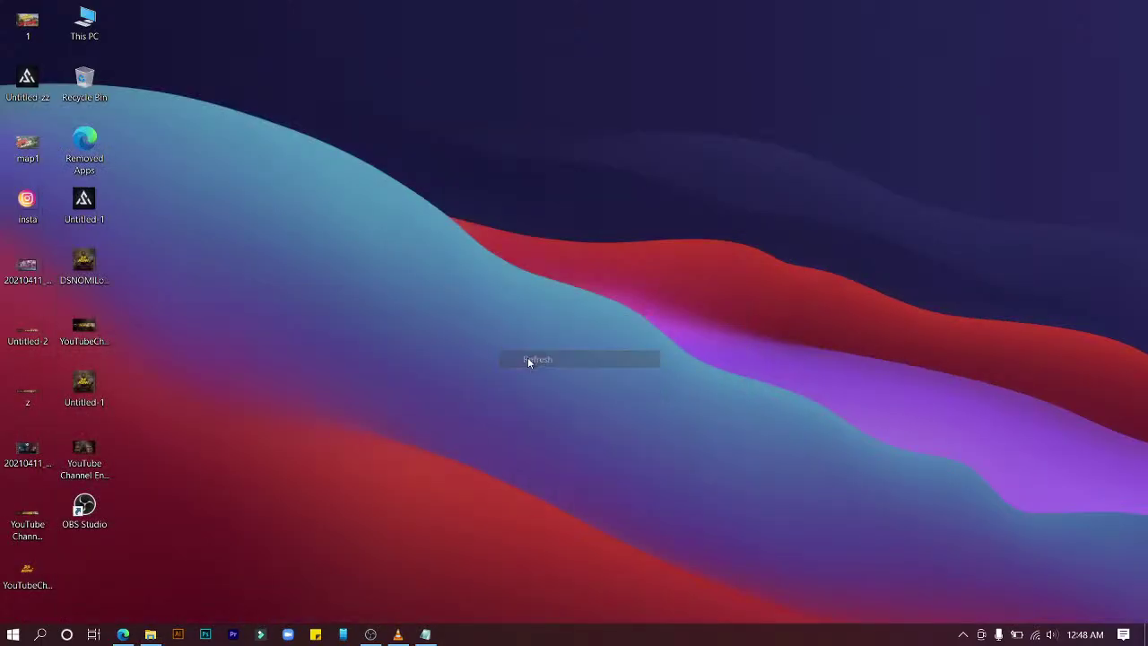
Step: Open Adobe Premiere Pro and create a new project named "Gaming Overlay"
click(233, 635)
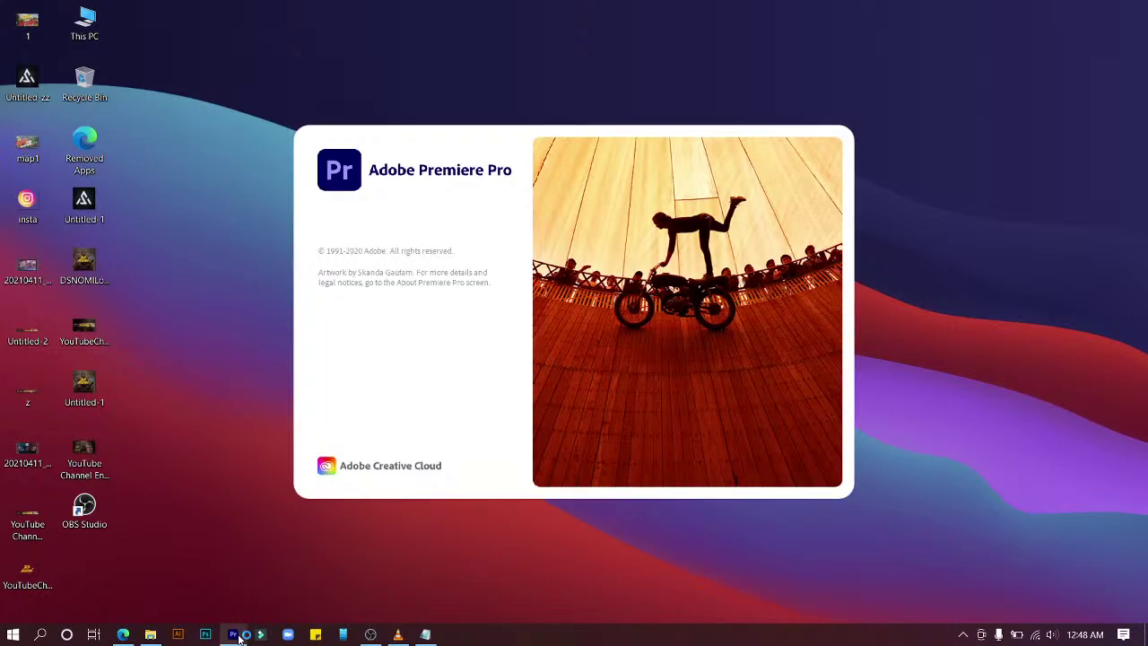
key(XF86AudioLowerVolume)
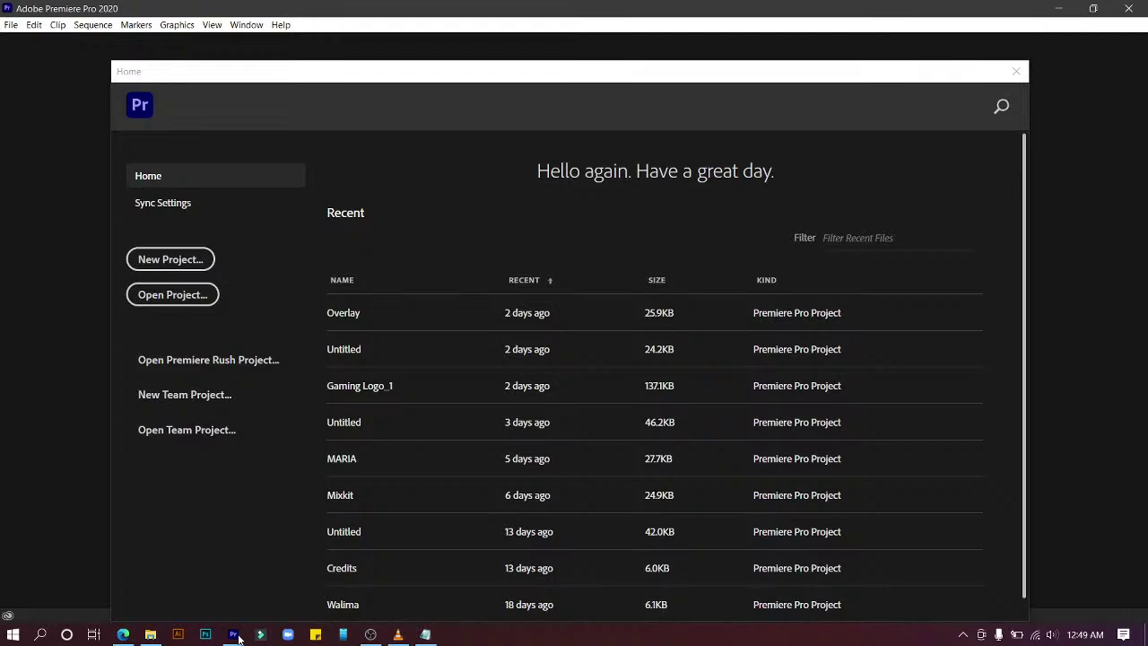
click(207, 259)
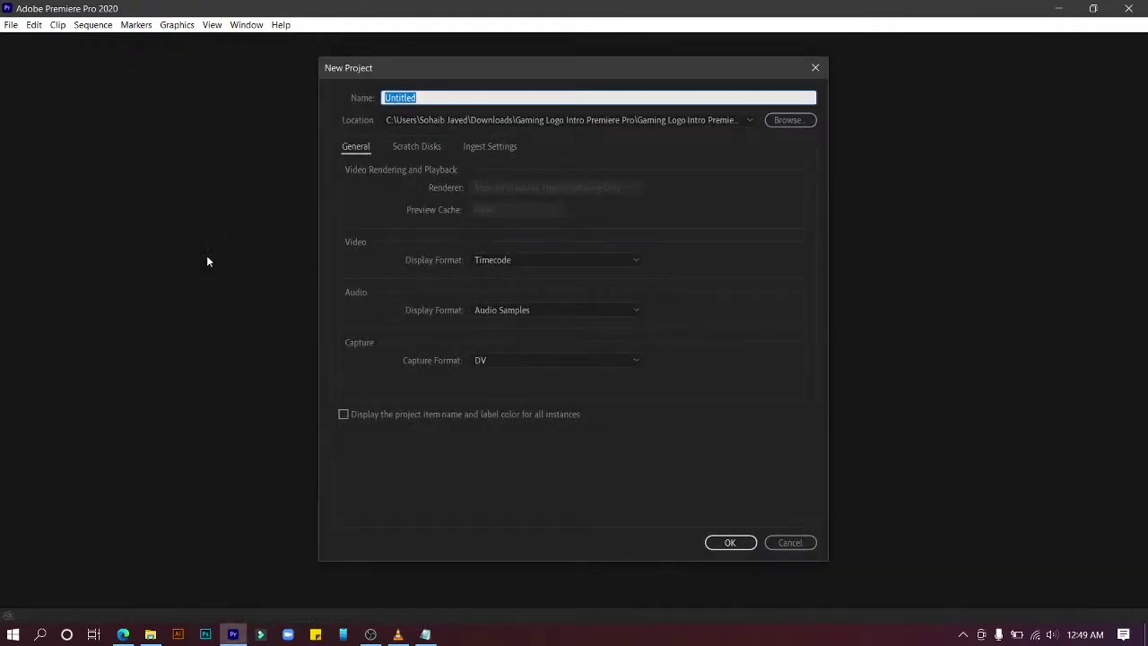
text(Gaming Overlay)
key(Return)
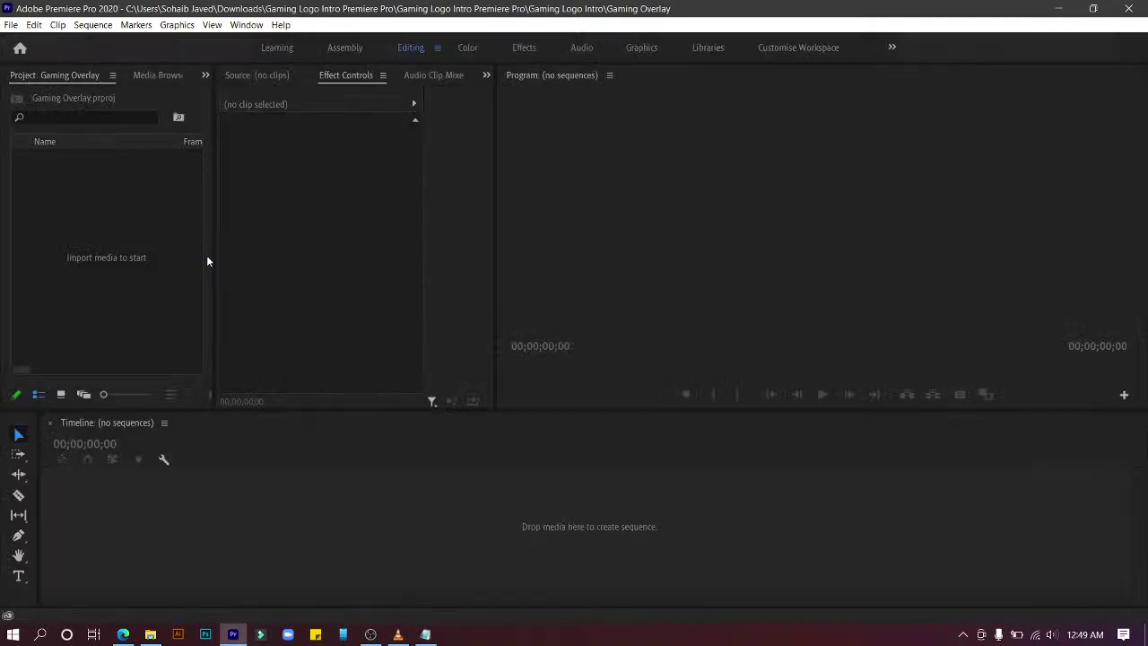
Step: Import the insta and YouTubeChannelArt PNG images from the Desktop folder into the project
double_click(146, 249)
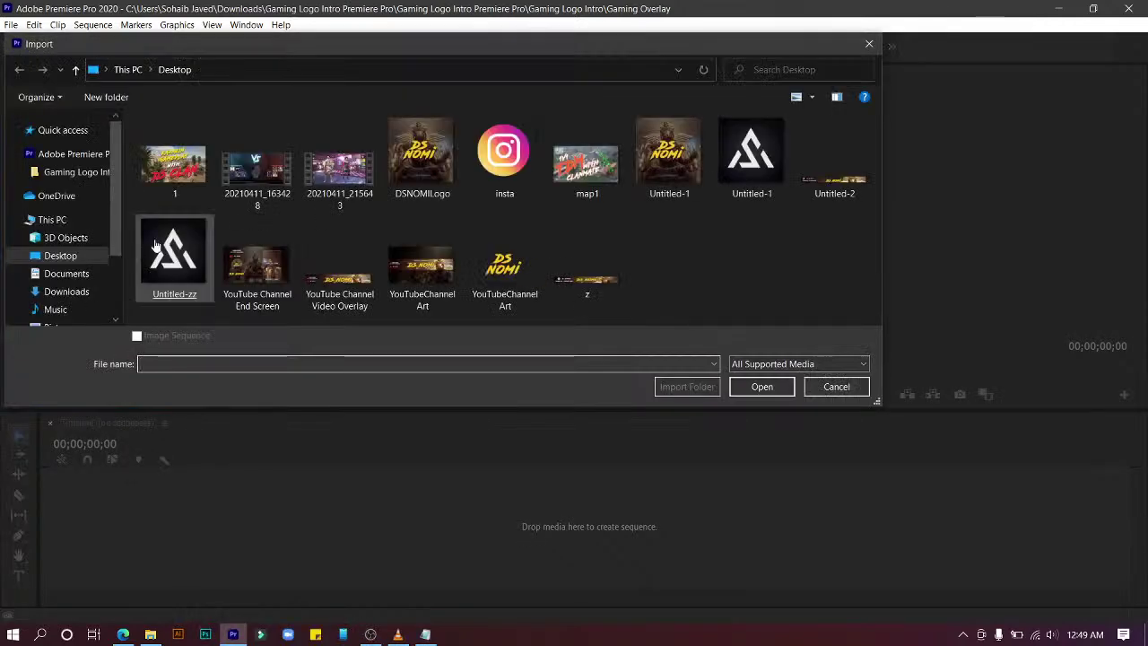
click(499, 249)
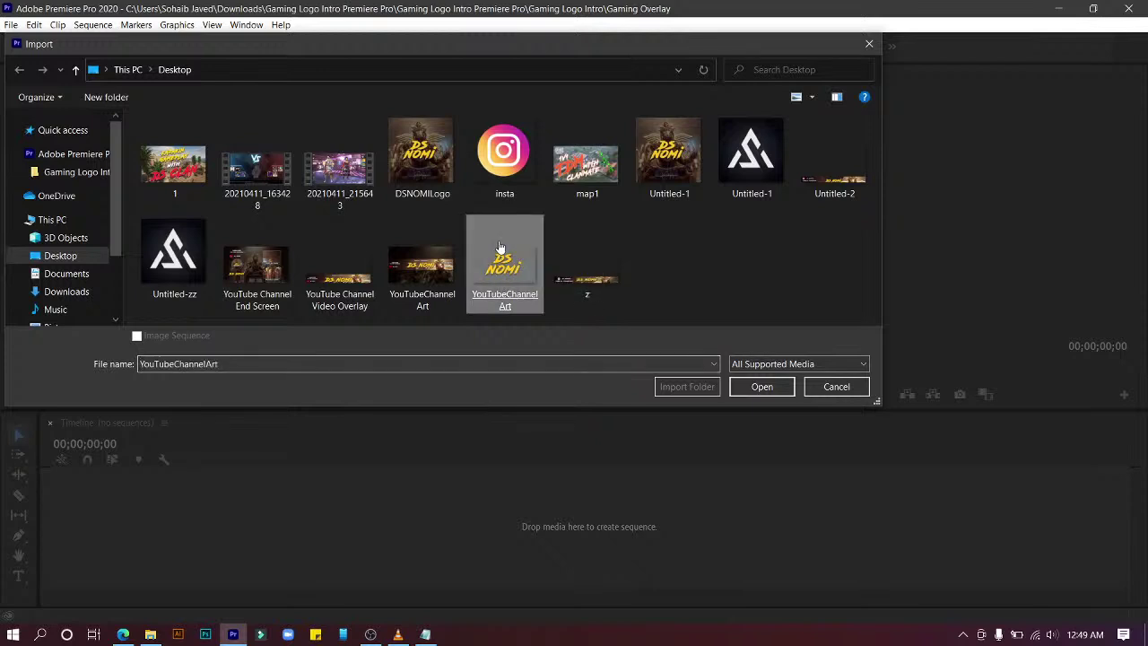
ctrl+click(504, 159)
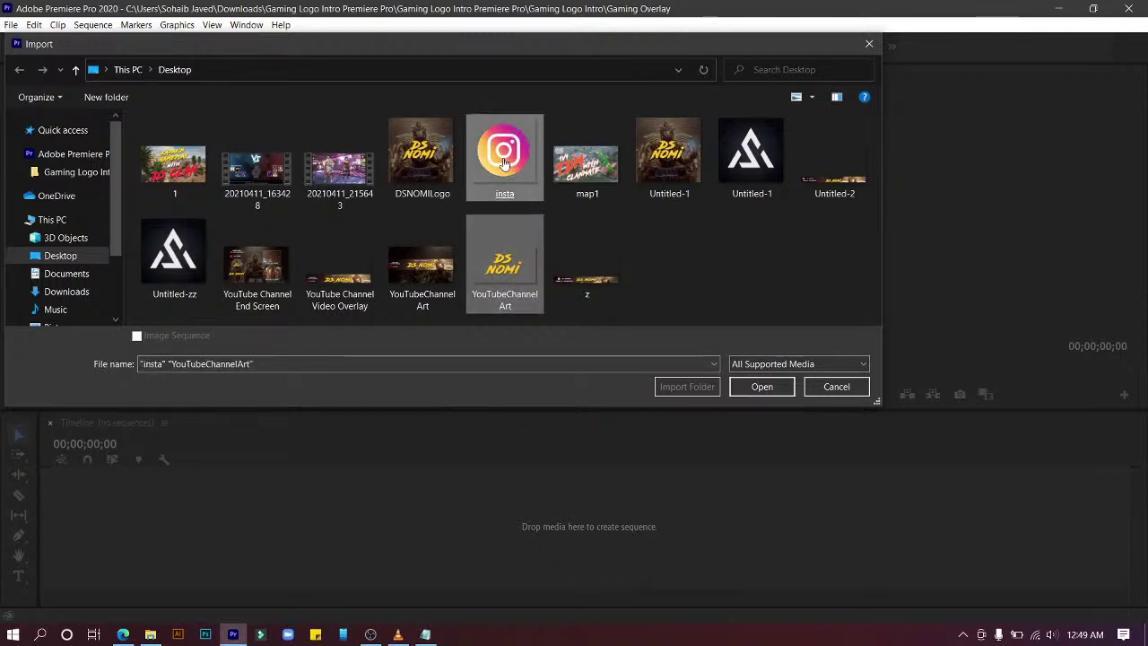
click(756, 384)
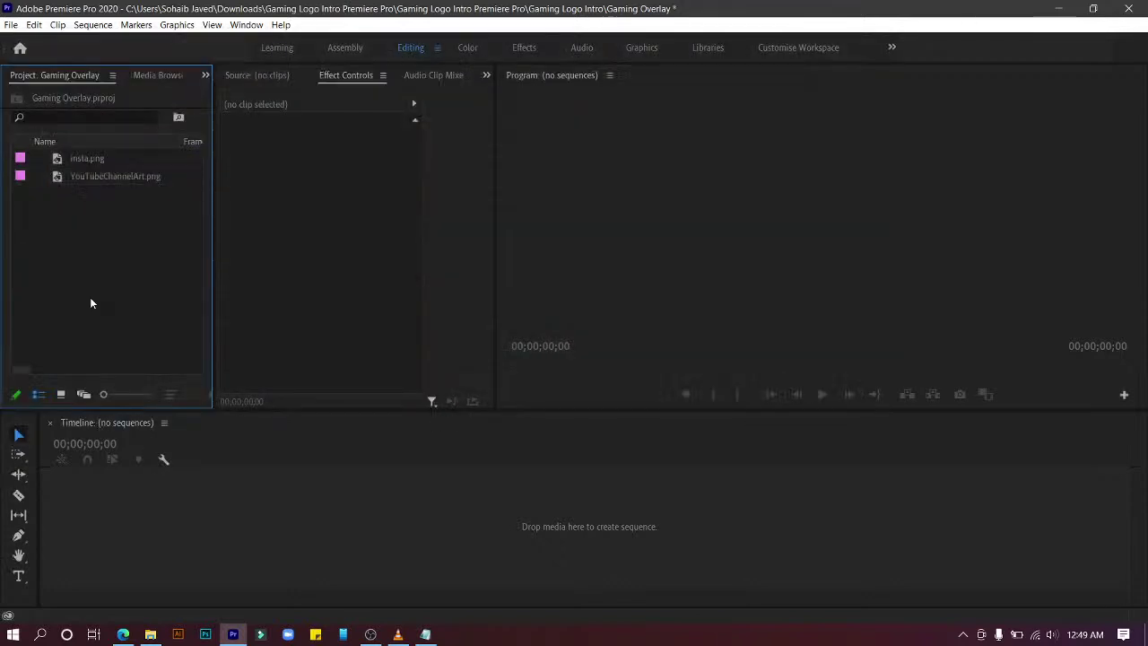
Step: Import the pubg-mobile-golden-pharaoh image from the Downloads folder into the project
double_click(90, 303)
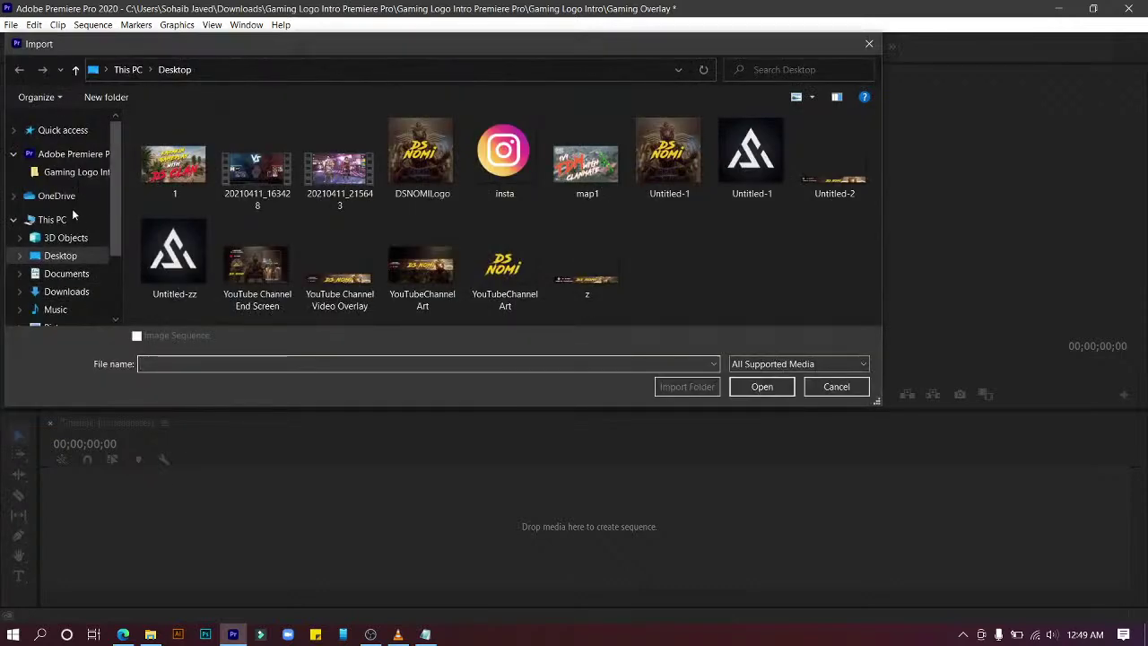
click(66, 292)
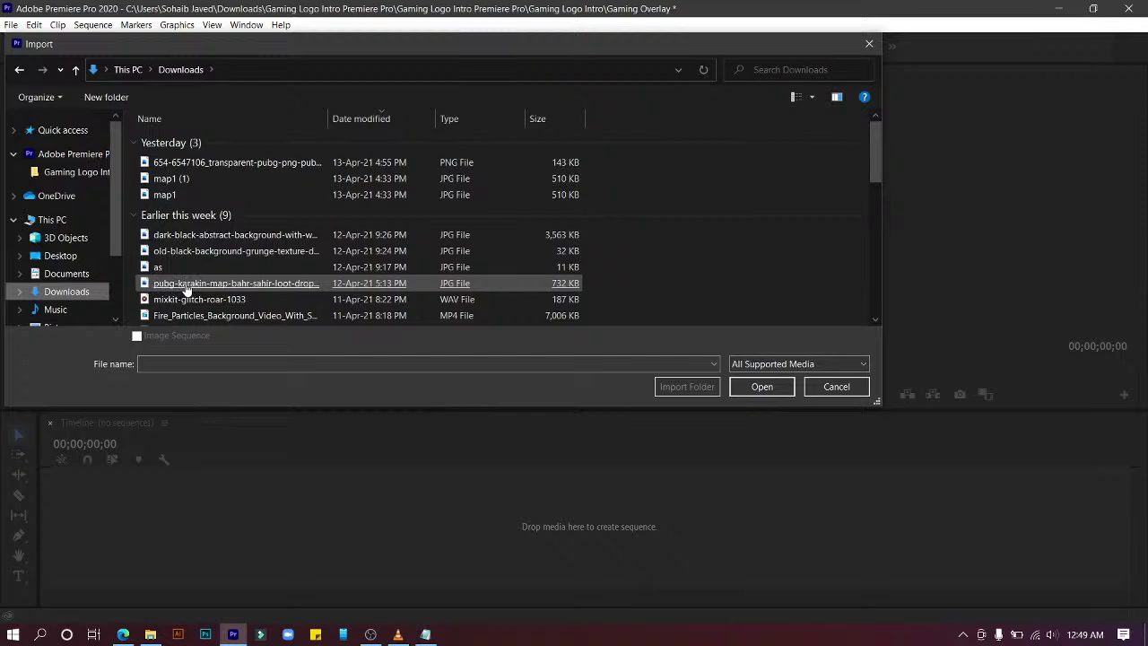
click(199, 315)
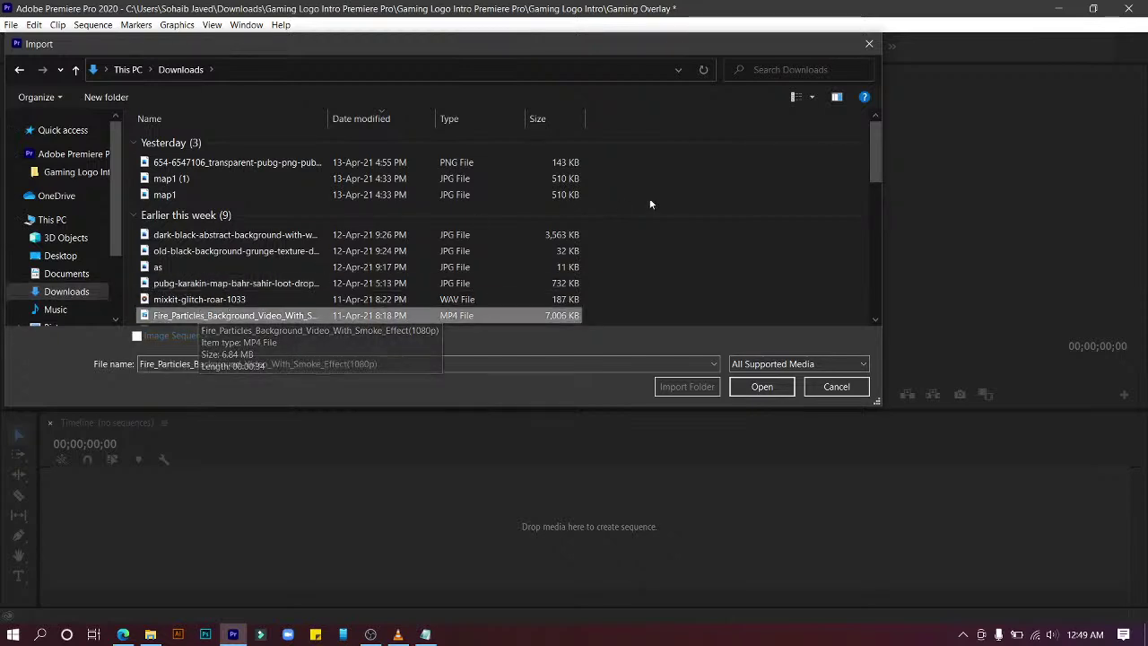
drag(875, 175, 877, 185)
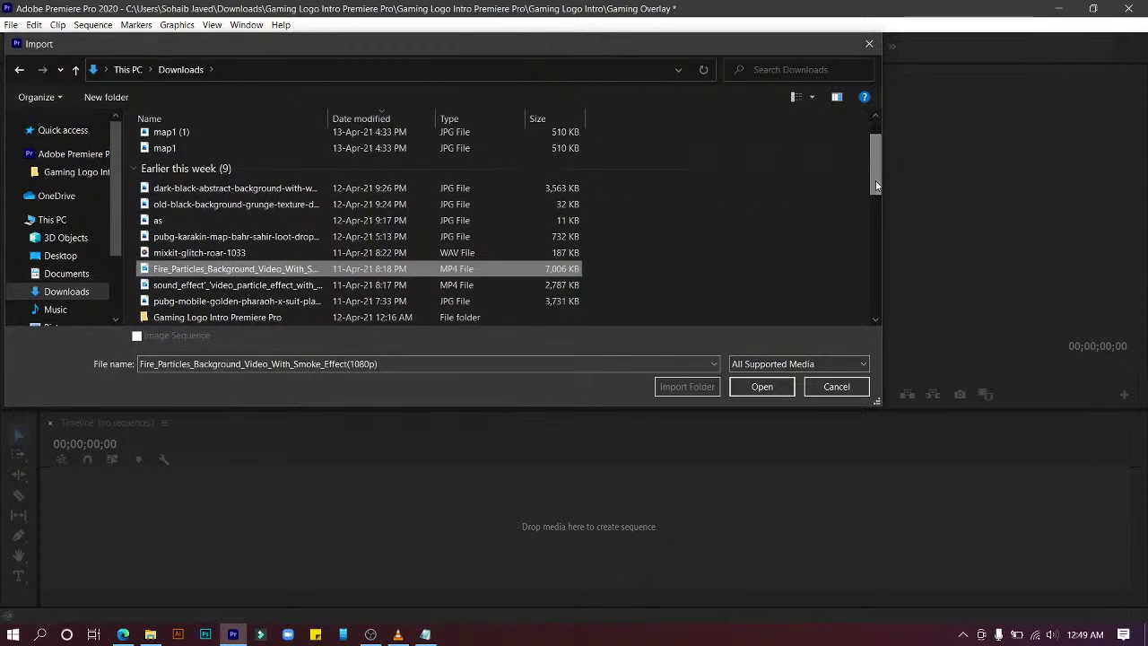
double_click(521, 305)
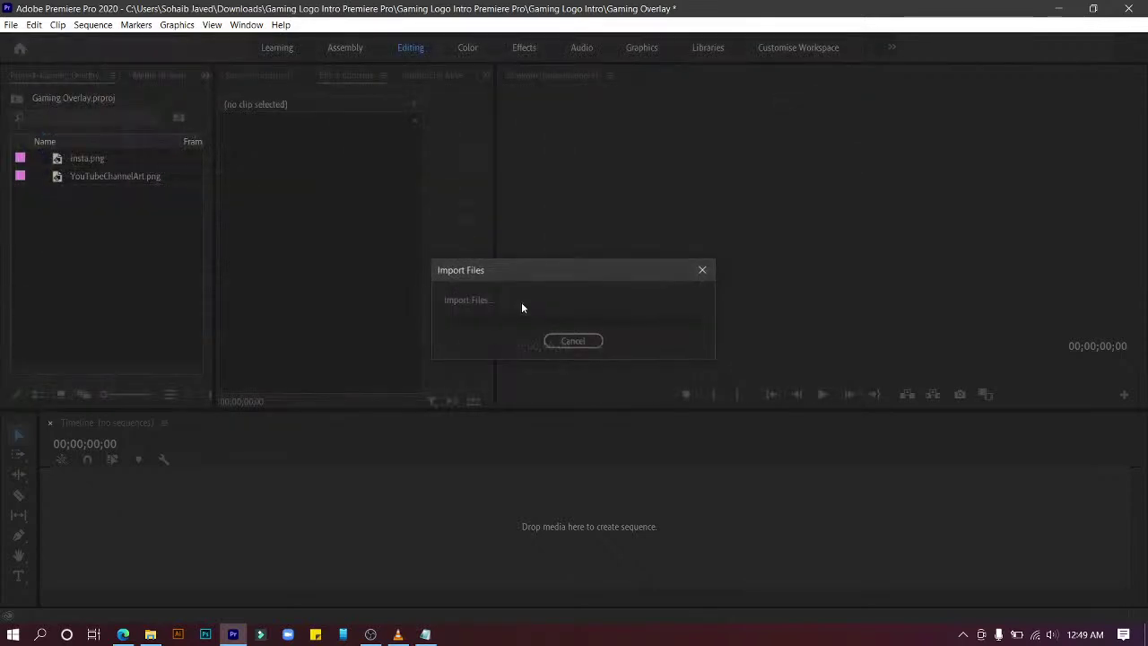
click(286, 295)
click(147, 235)
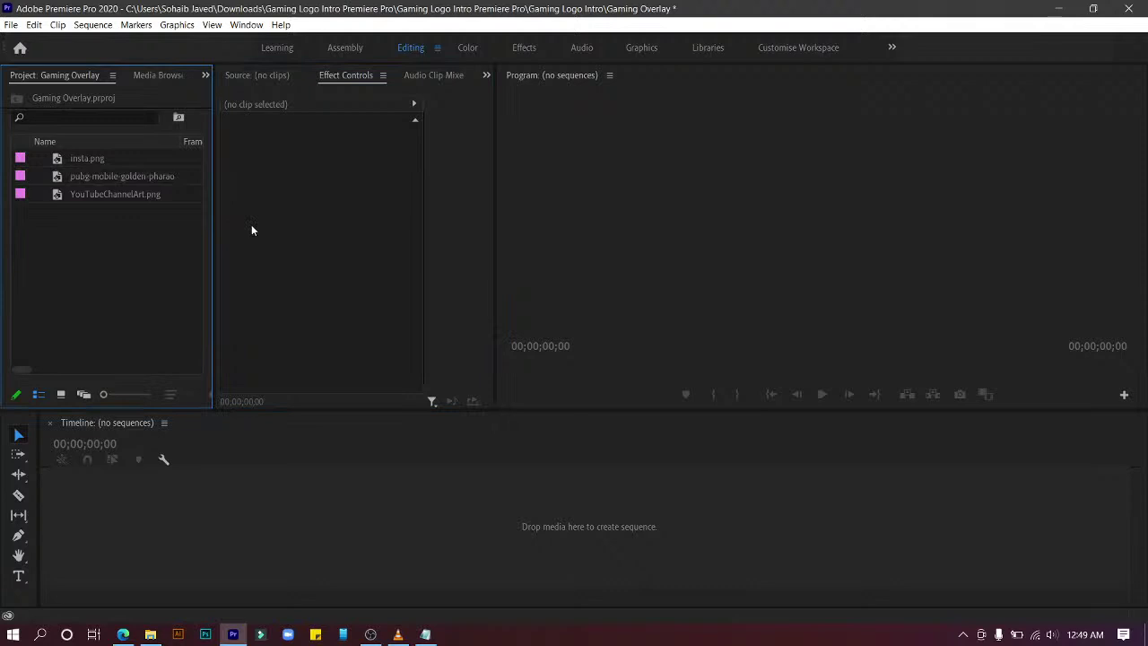
Step: Start a new sequence in the project and expand the HDV group of sequence presets
right_click(158, 343)
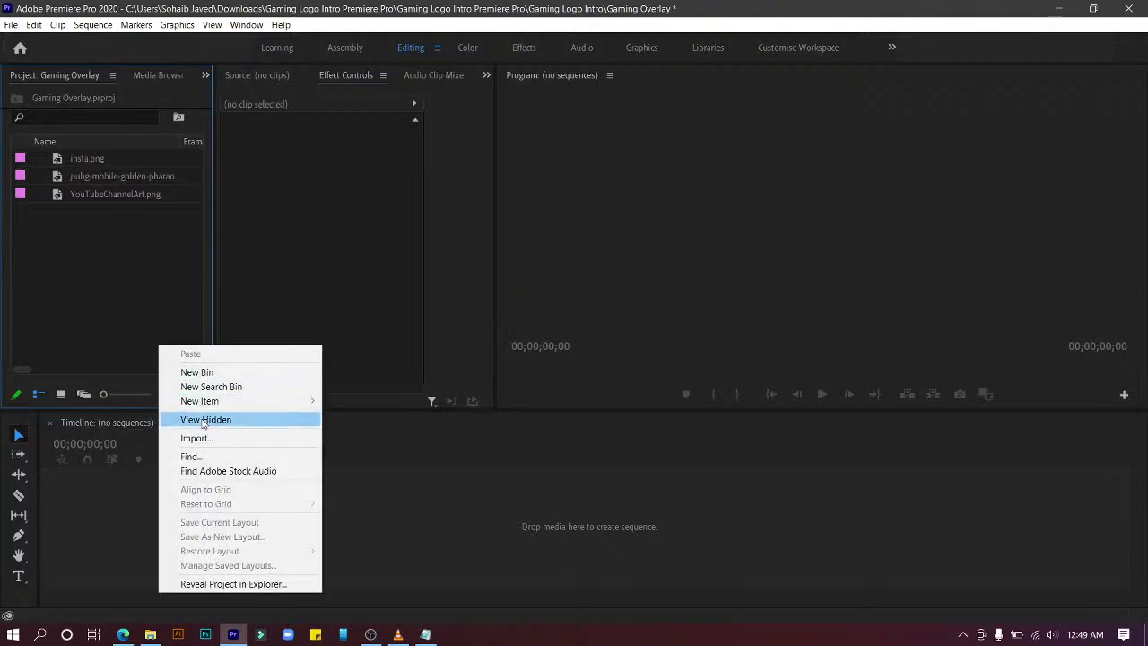
mouse_move(223, 403)
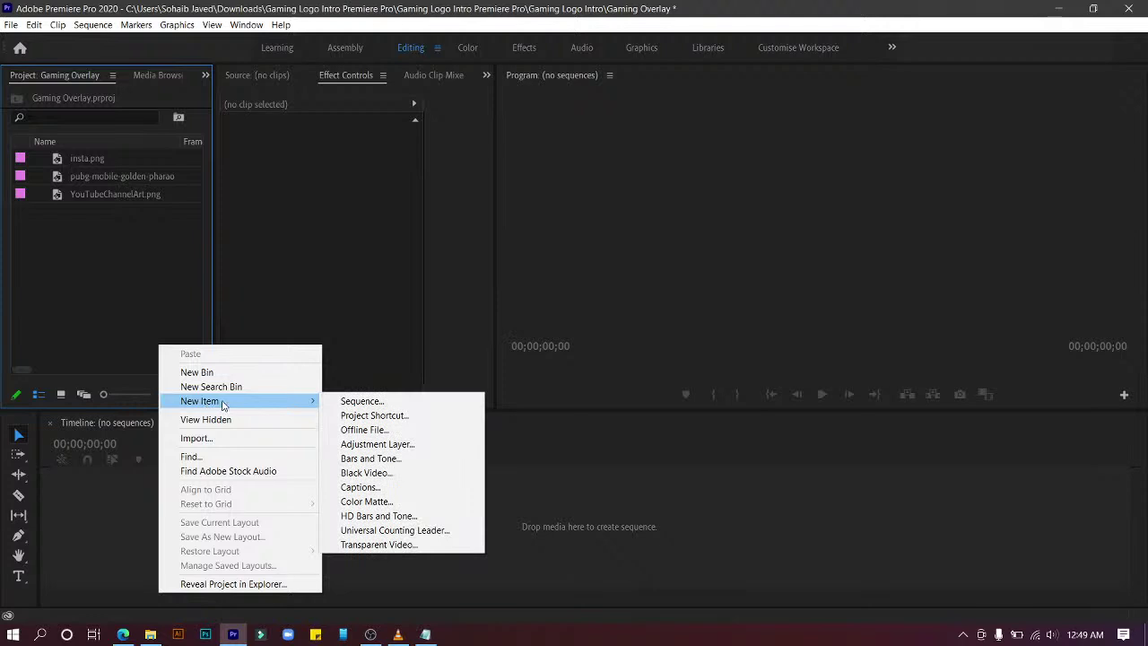
click(363, 401)
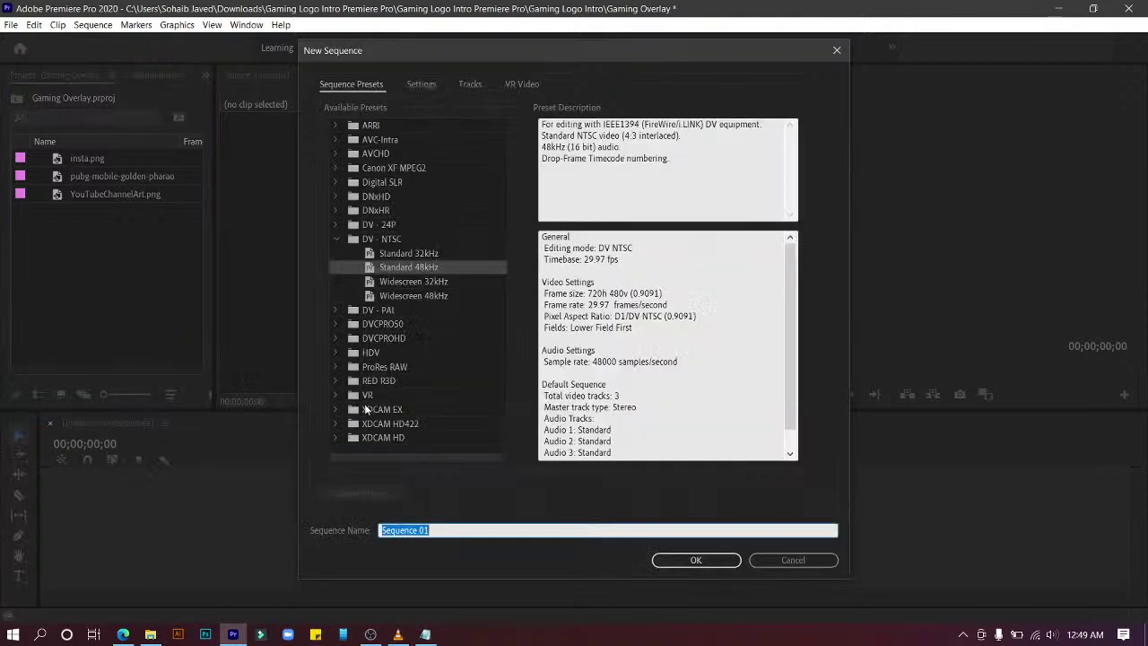
click(446, 200)
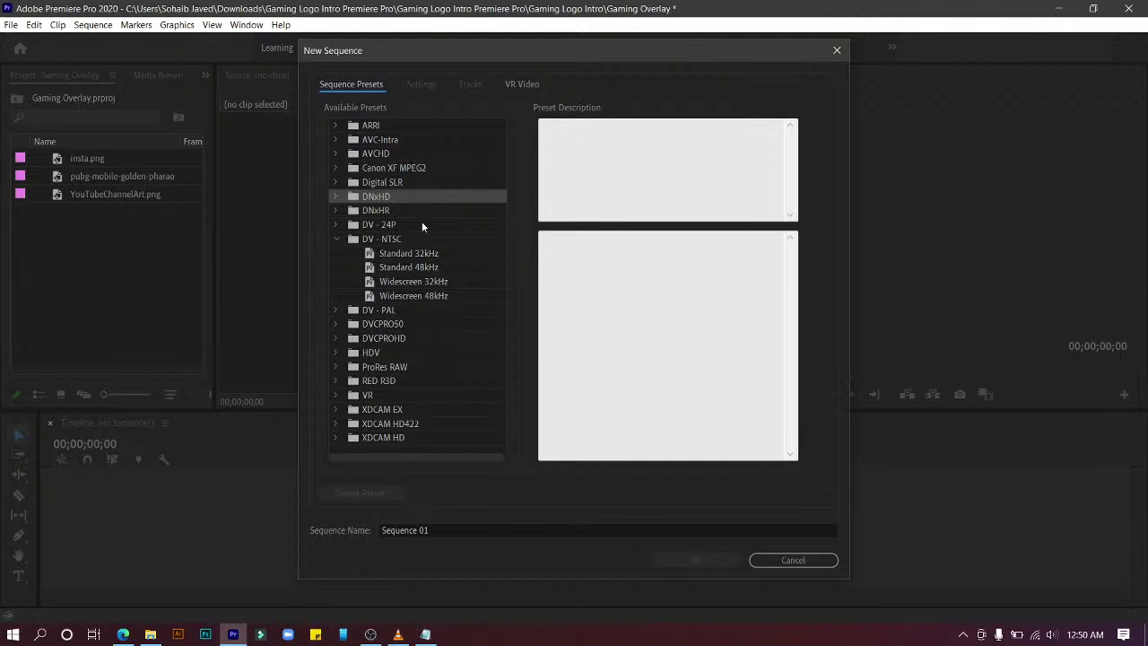
click(337, 353)
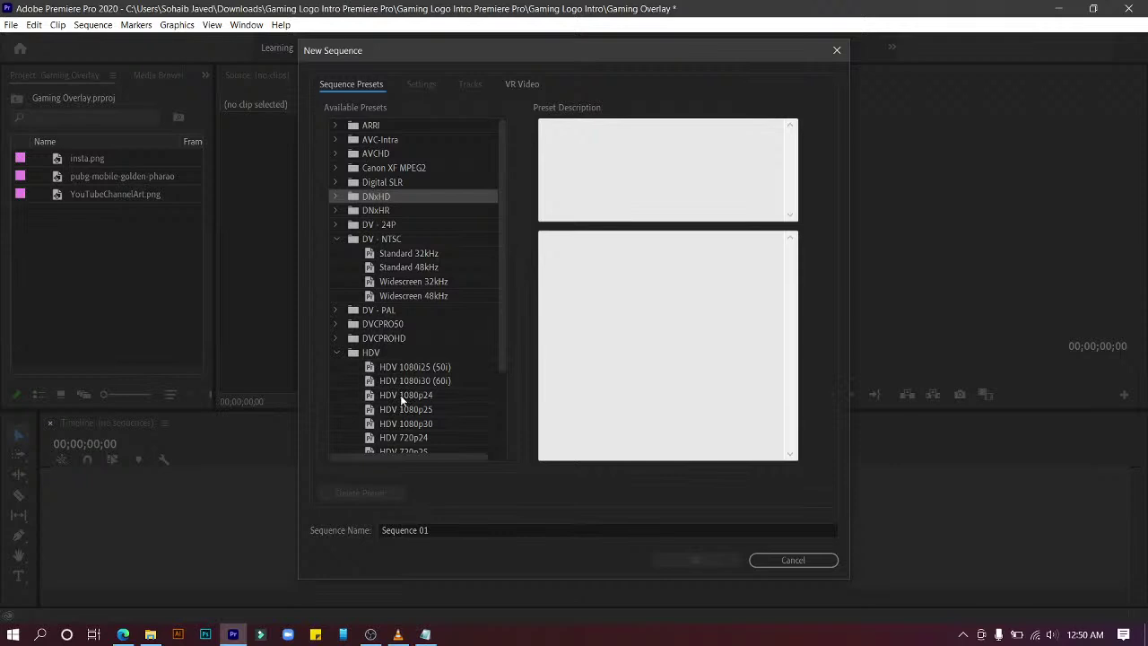
Step: Compare the frame size, frame rate and field settings of the HDV 1080p30, 1080p25 and 1080i25 presets
click(401, 424)
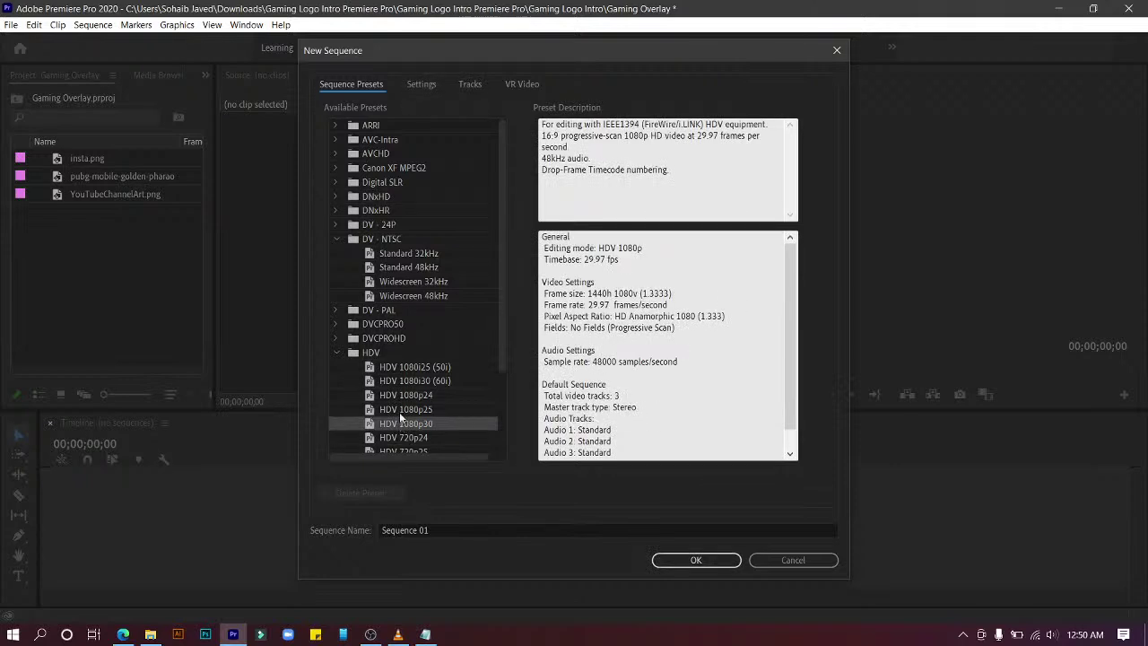
click(399, 412)
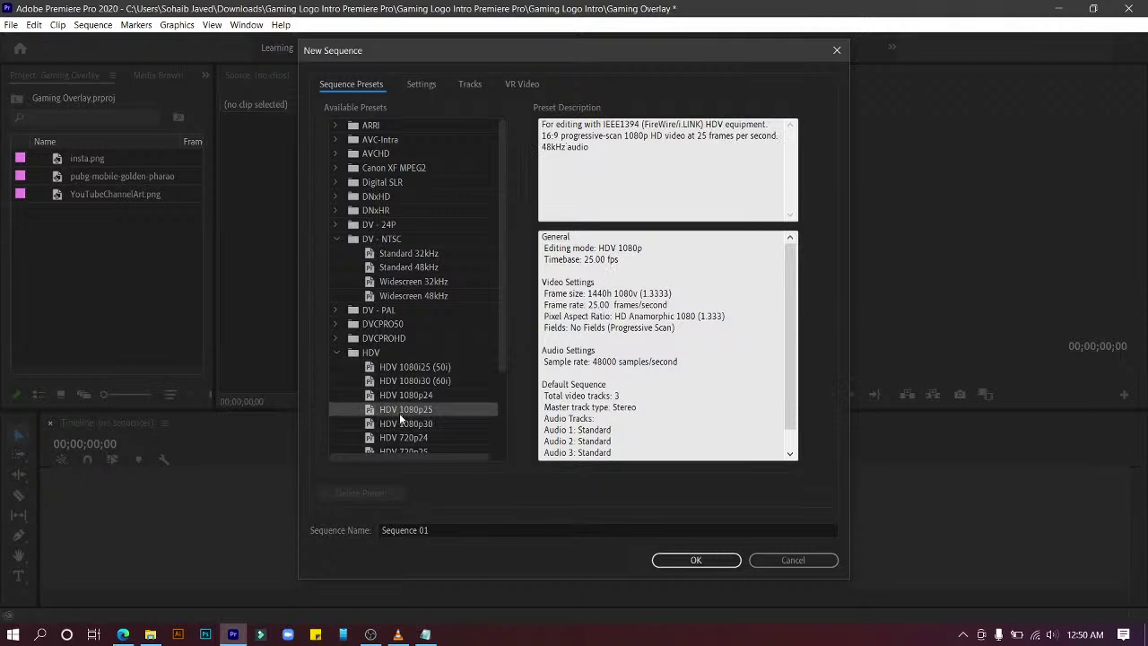
click(401, 423)
click(410, 371)
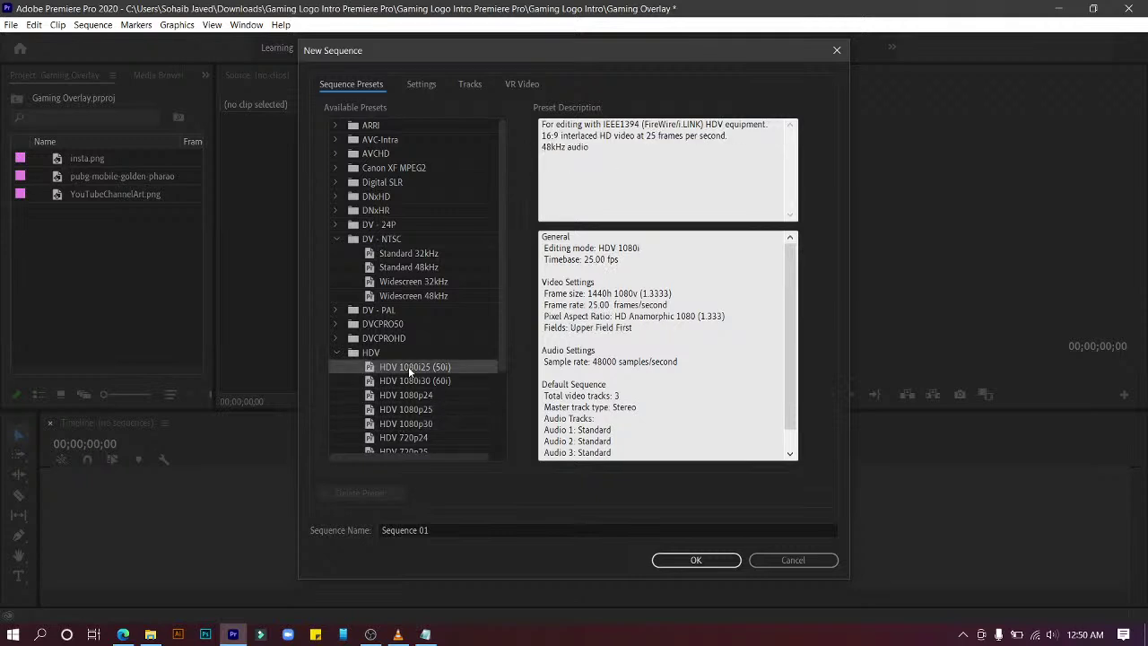
click(407, 410)
click(407, 410)
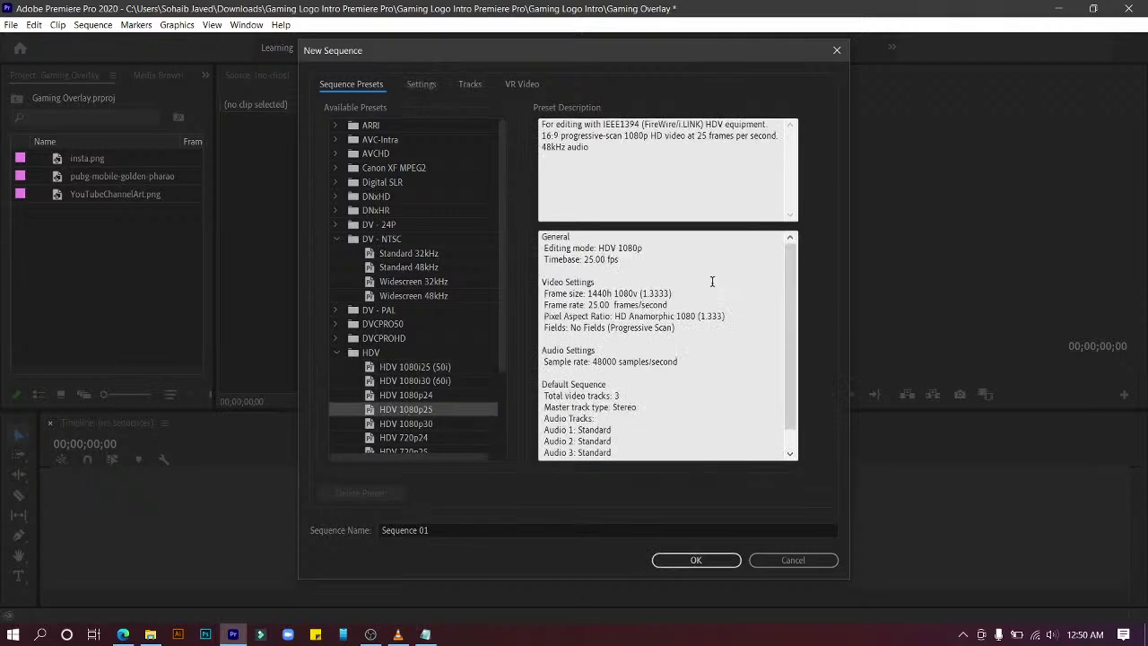
scroll(795, 349, down, 1)
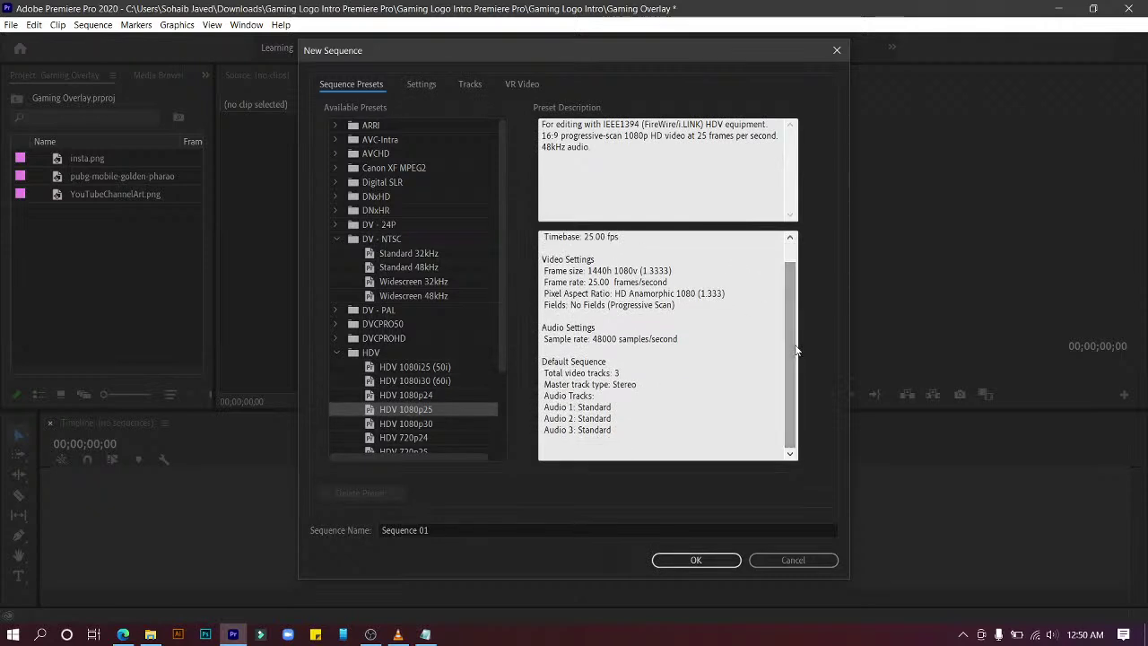
drag(794, 350, 793, 325)
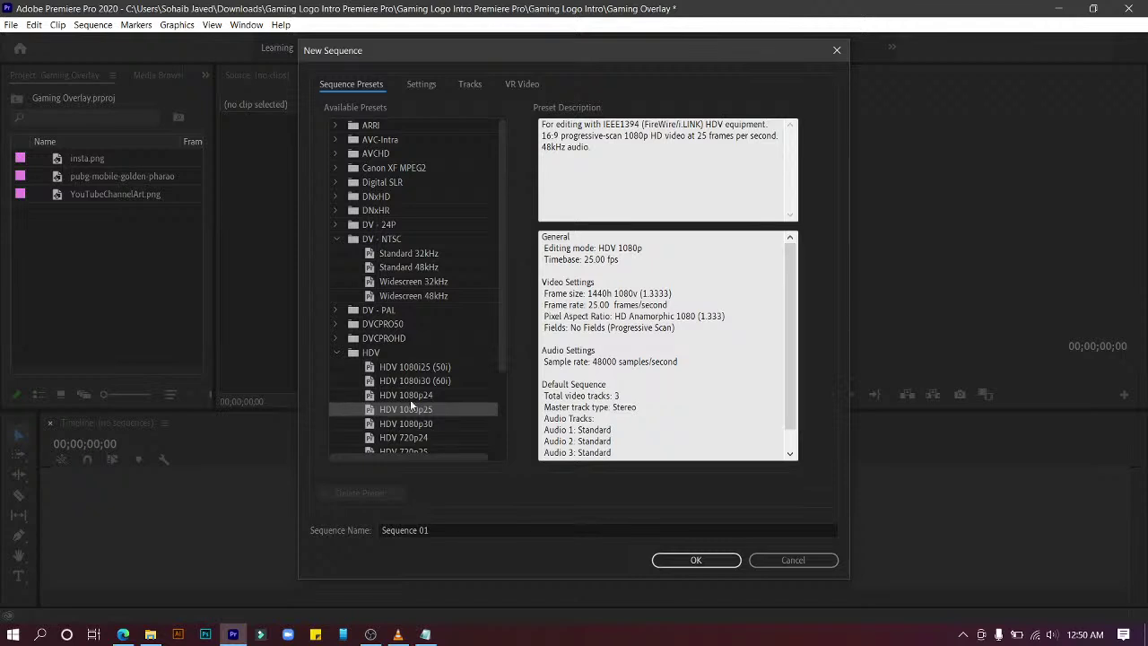
Step: Create the sequence with the HDV 1080p30 preset, keeping the name Sequence 01
click(425, 425)
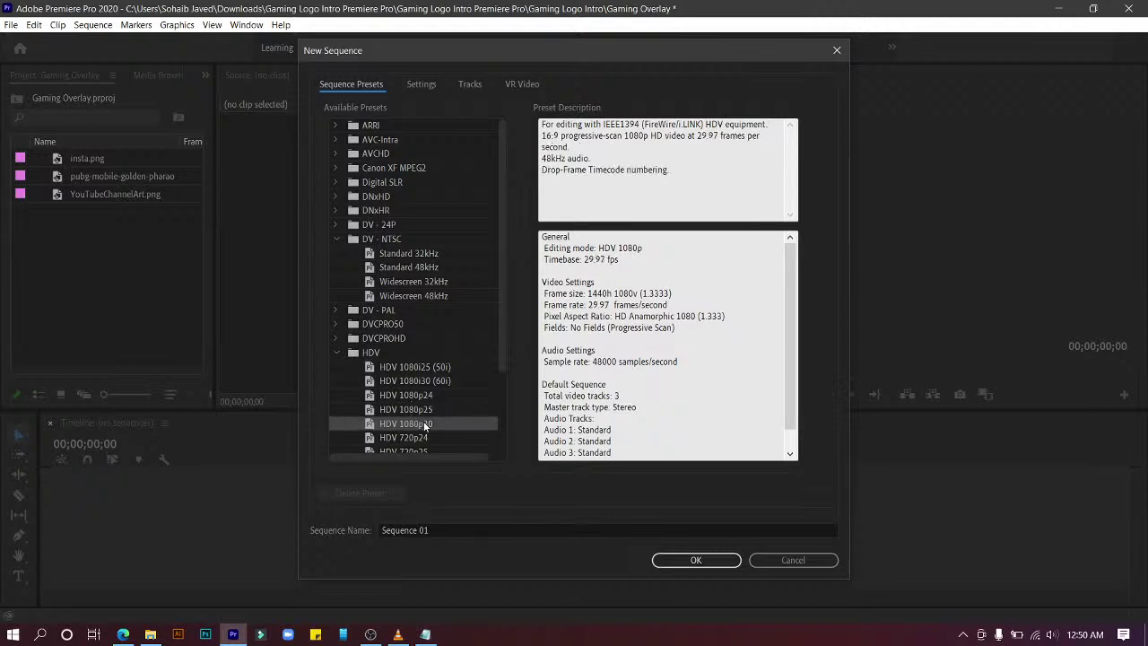
click(696, 559)
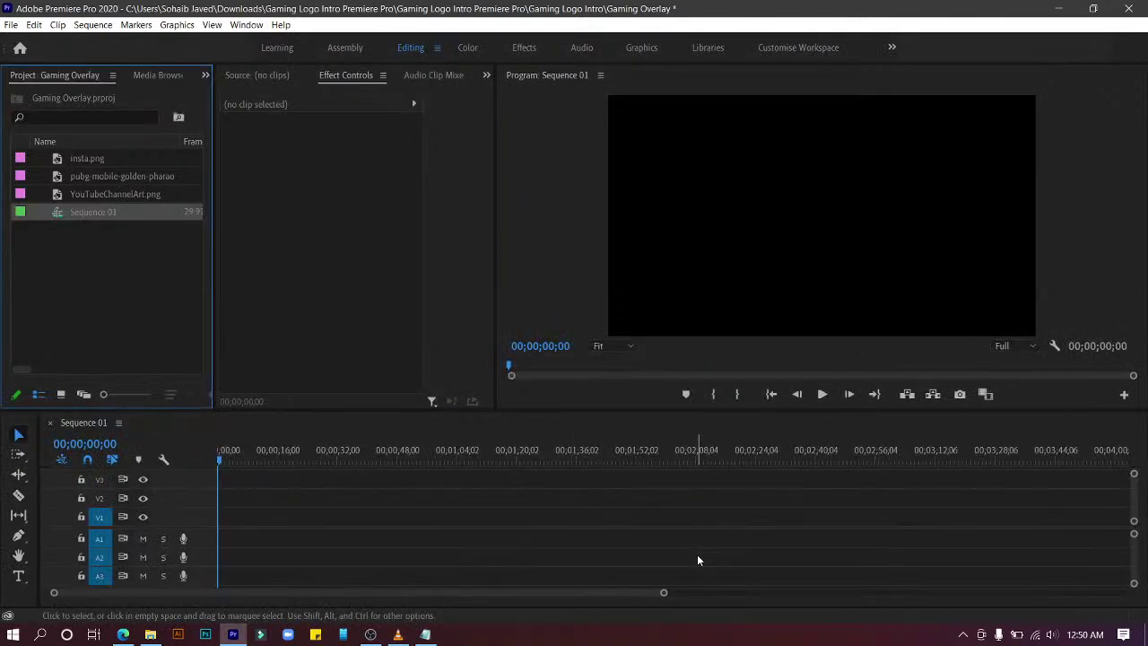
Step: Place the pubg-mobile-golden-pharaoh image at the start of track V1, lasting about one minute, and select the clip
click(106, 190)
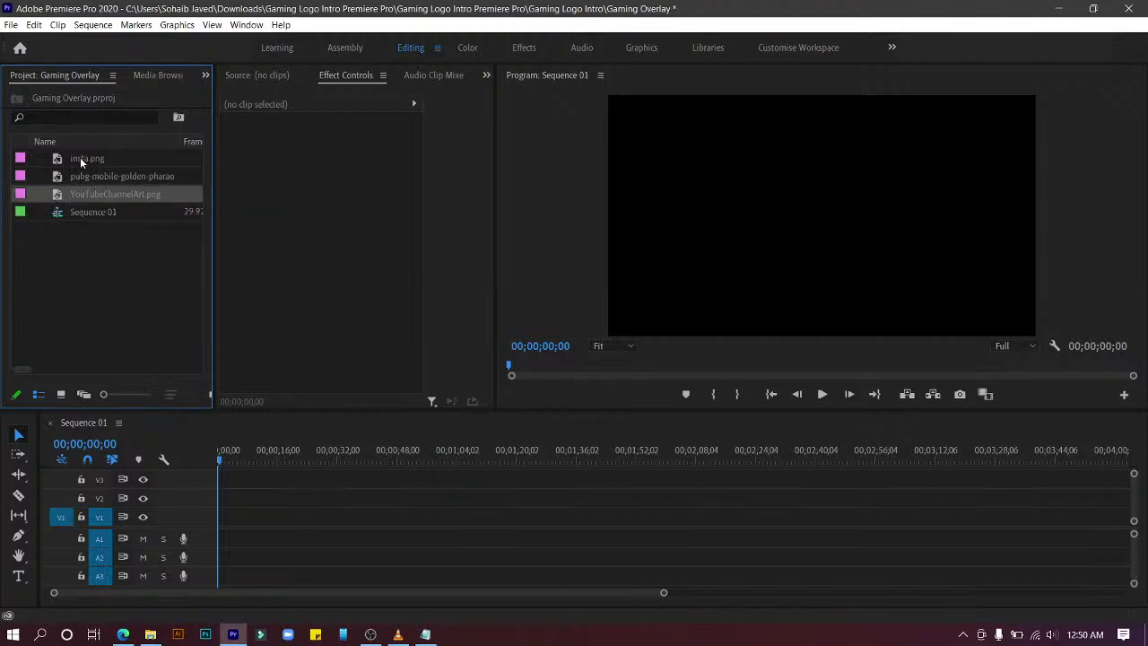
click(81, 176)
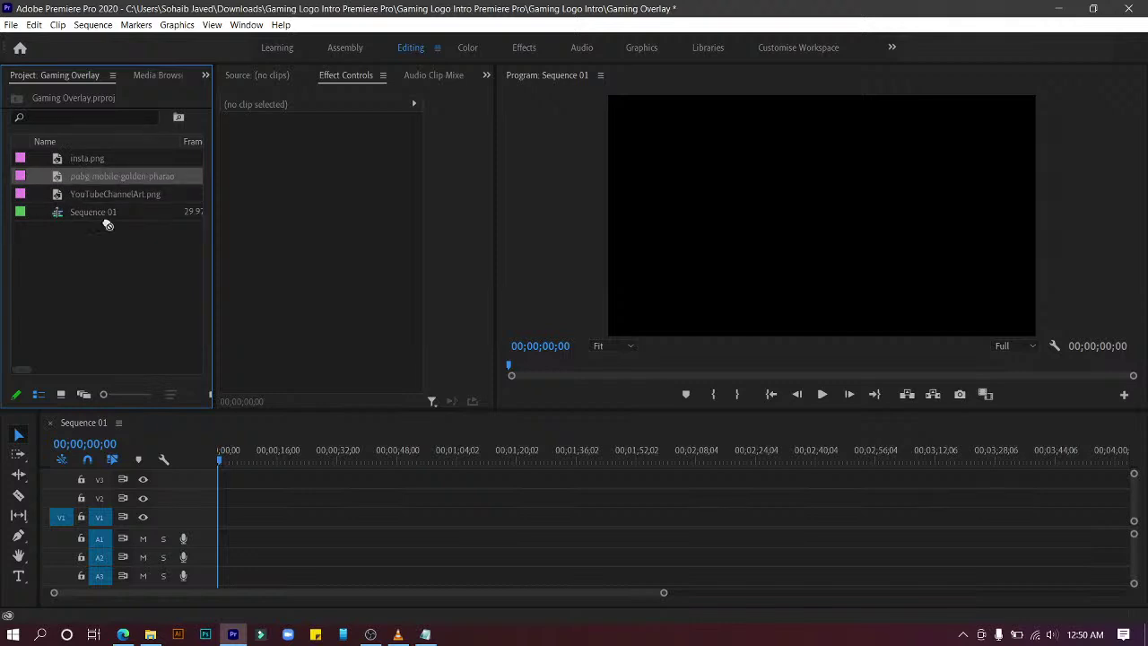
drag(189, 384, 440, 528)
click(408, 516)
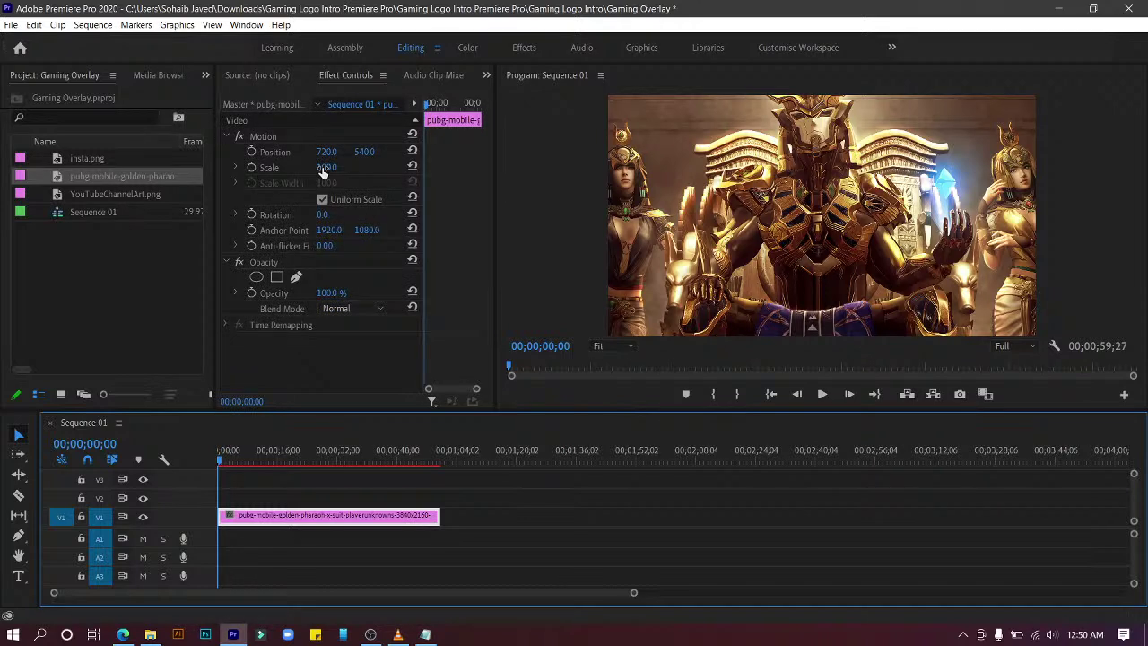
Step: Enlarge the golden pharaoh clip on V1, trying a scale of 128 and setting it to 249
click(325, 168)
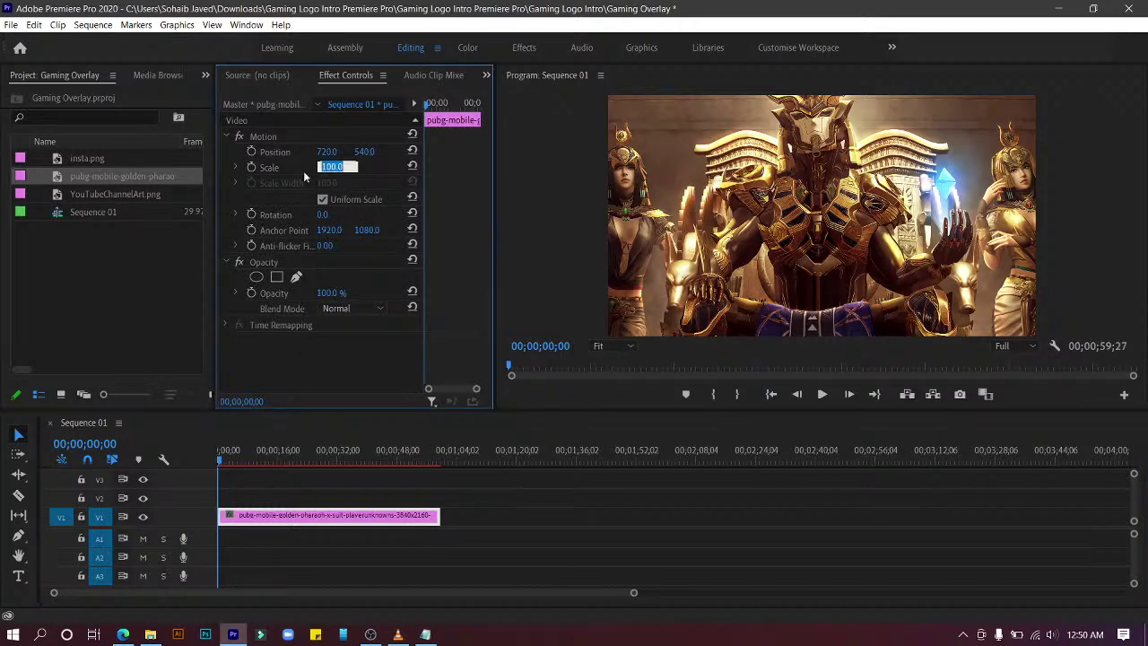
text(128)
key(Return)
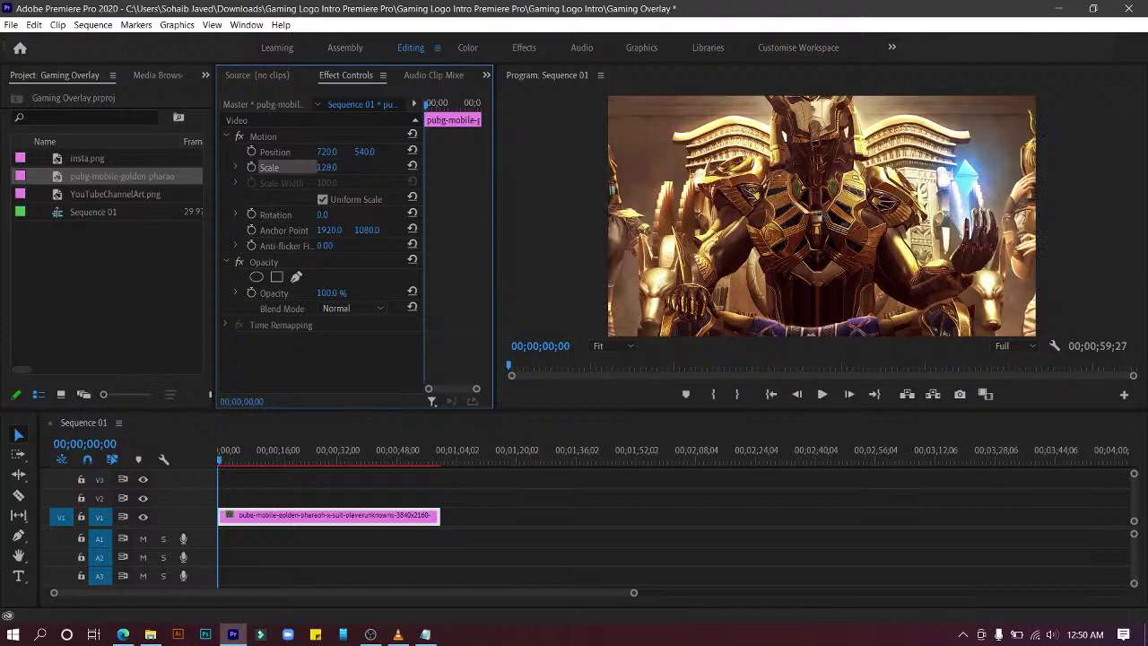
text(249)
key(Return)
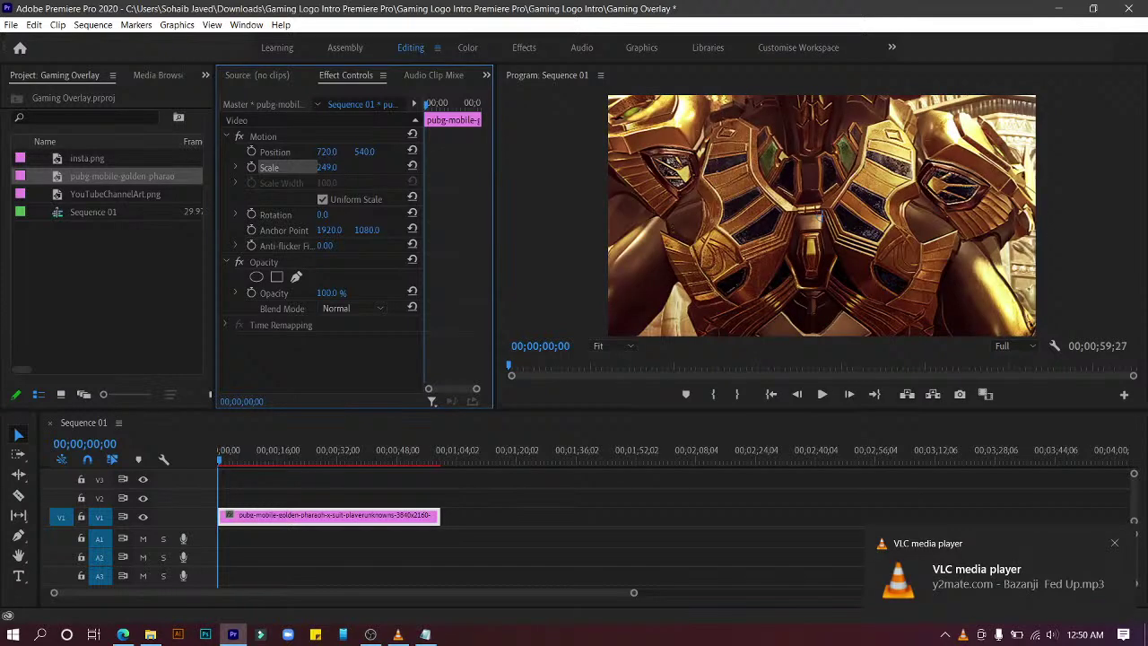
Step: Set the golden pharaoh clip's scale to 91 and its position to 1255, 1323
drag(327, 168, 657, 151)
drag(364, 151, 1121, 151)
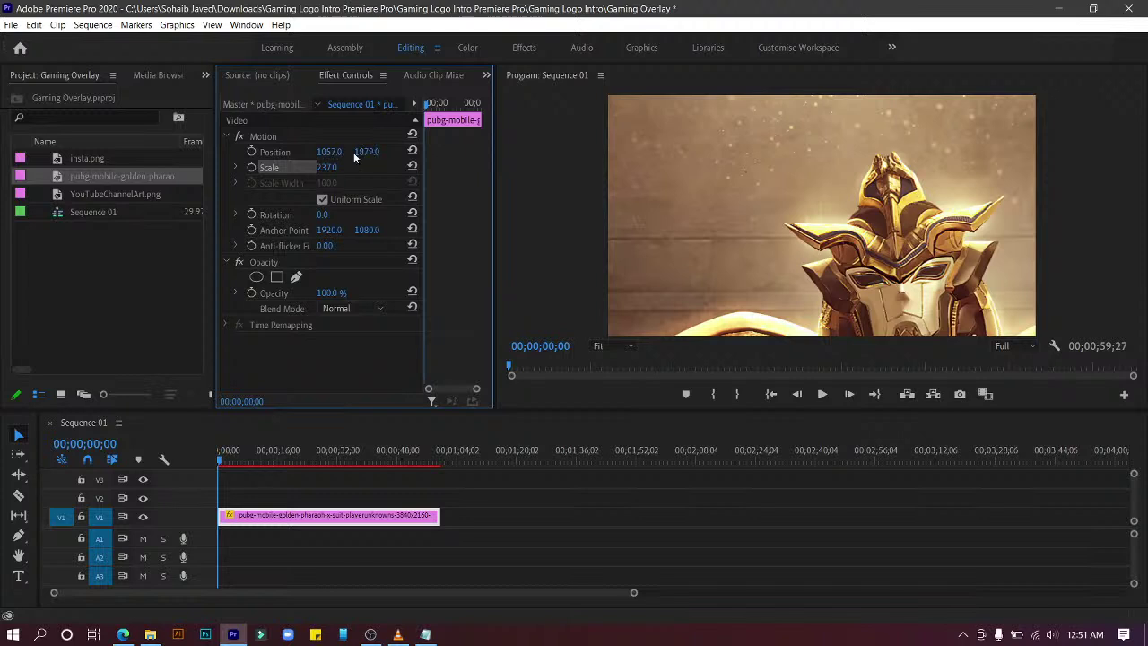
drag(329, 152, 267, 167)
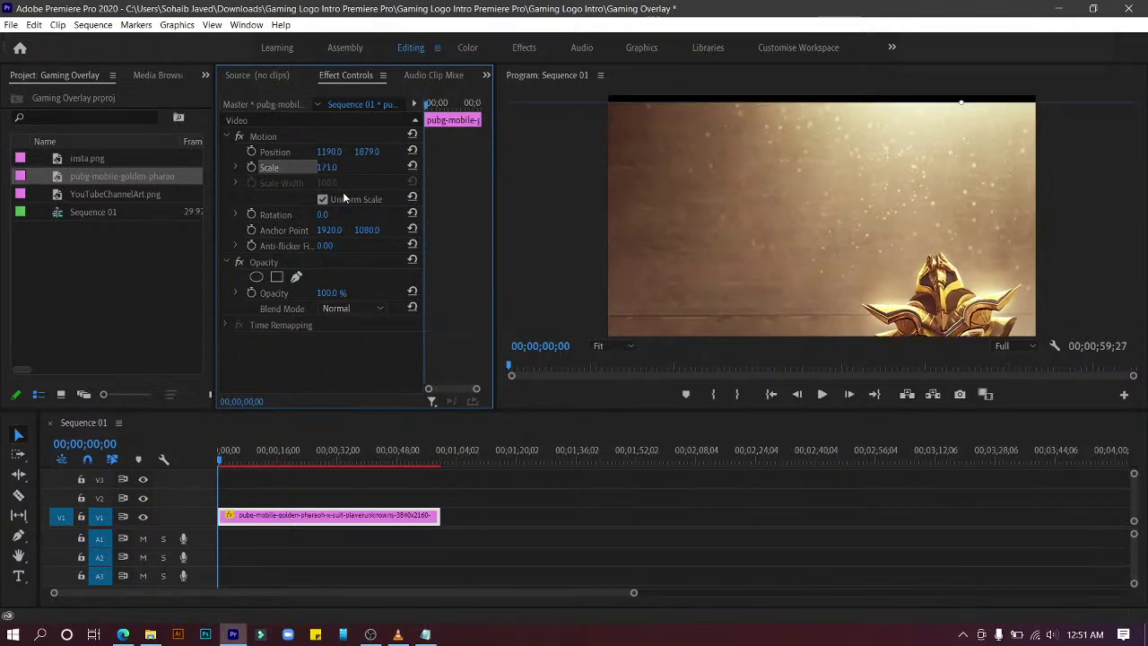
drag(367, 151, 244, 151)
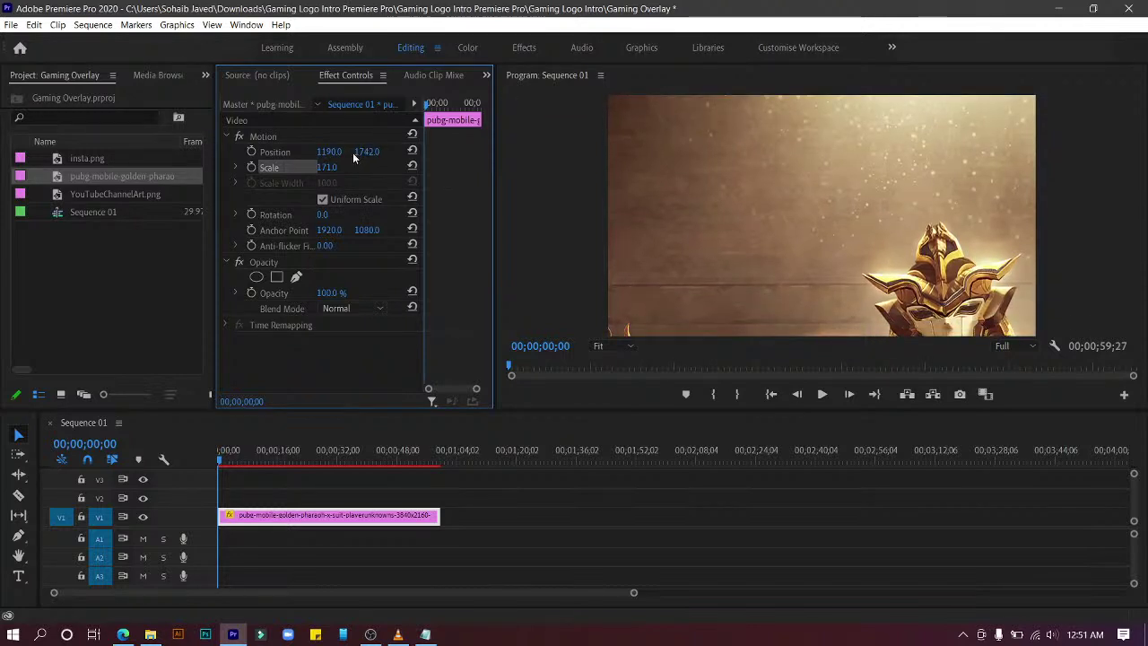
click(333, 152)
drag(327, 167, 9, 151)
drag(329, 152, 390, 152)
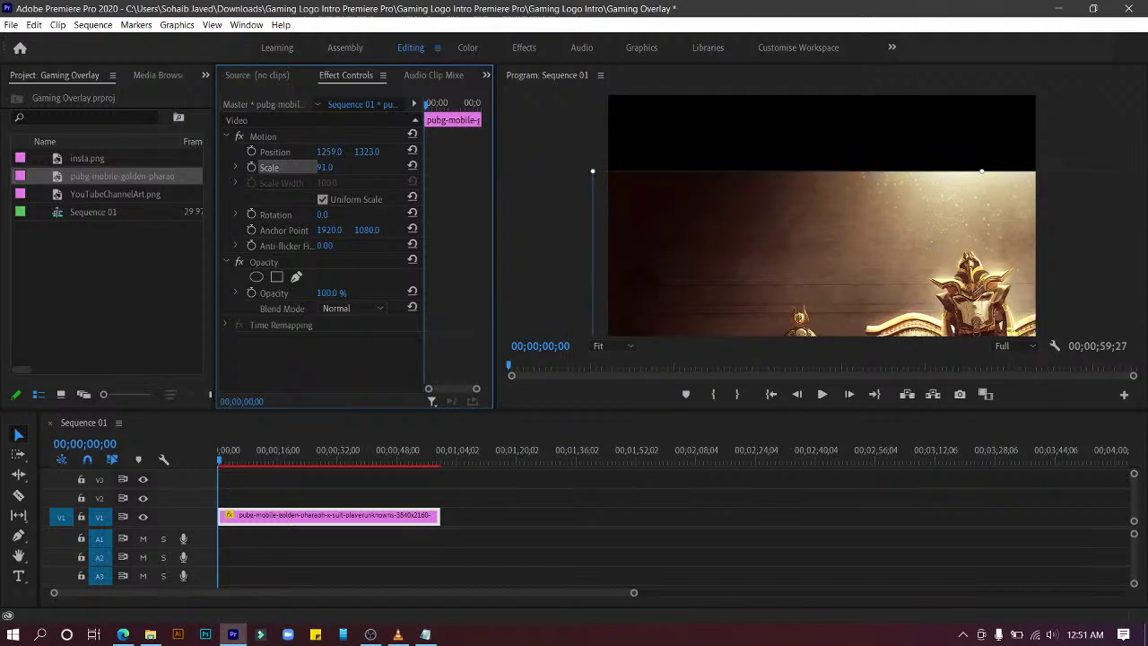
drag(335, 152, 332, 151)
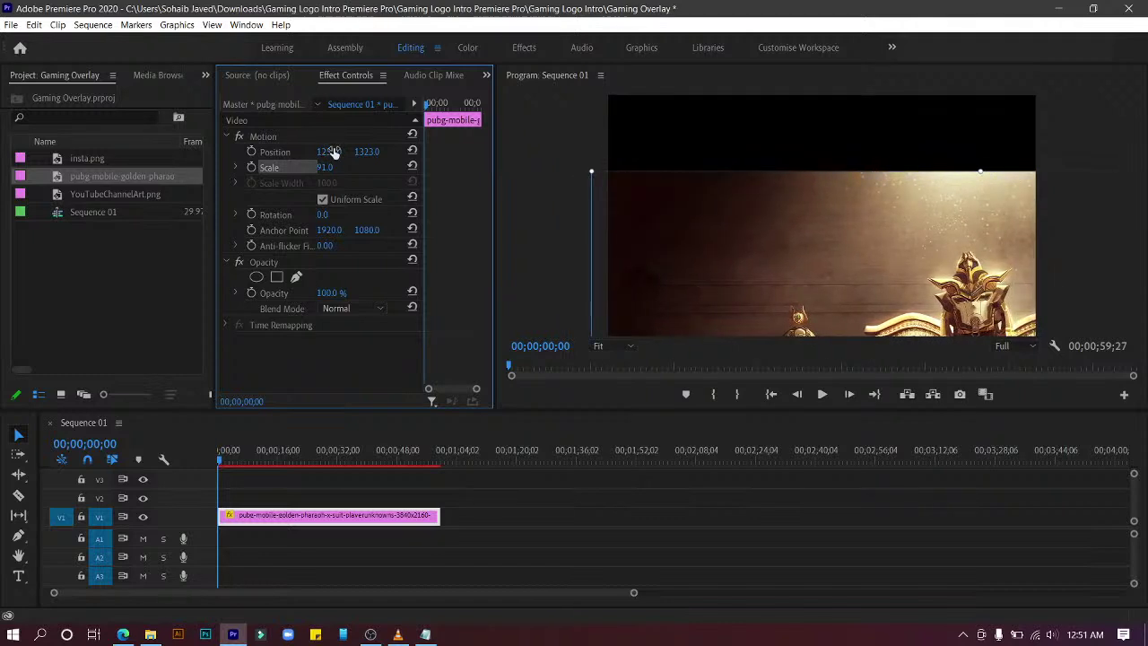
click(367, 152)
click(378, 174)
Step: Find the Crop video effect by searching for "crop" and apply it to the golden pharaoh clip on V1
click(368, 517)
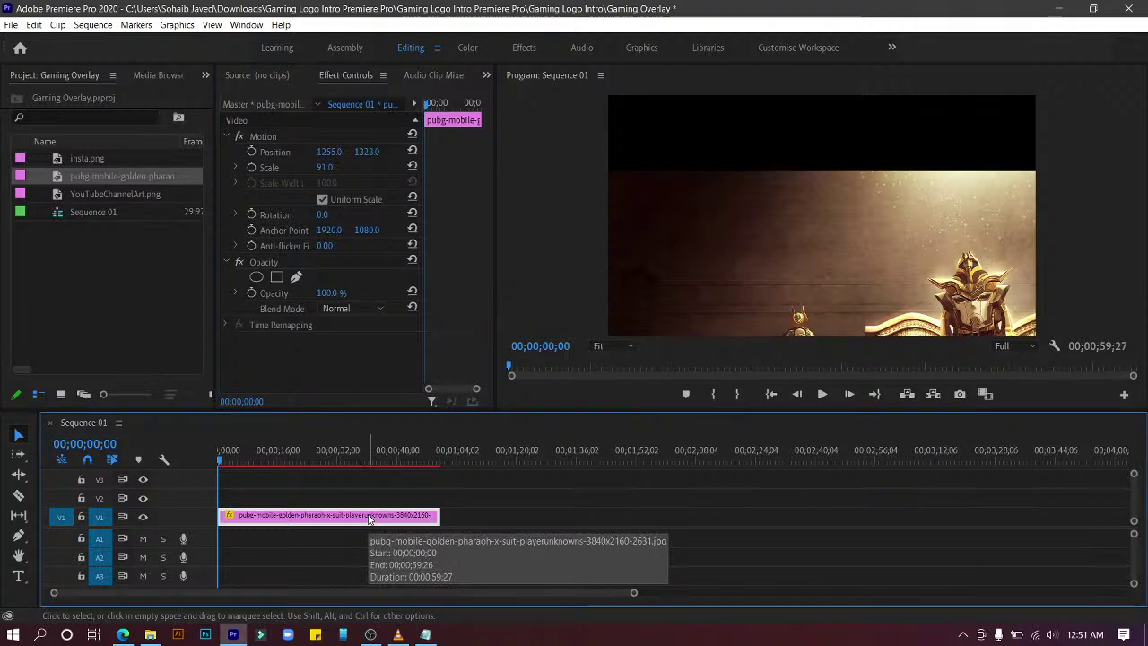
click(205, 75)
click(226, 159)
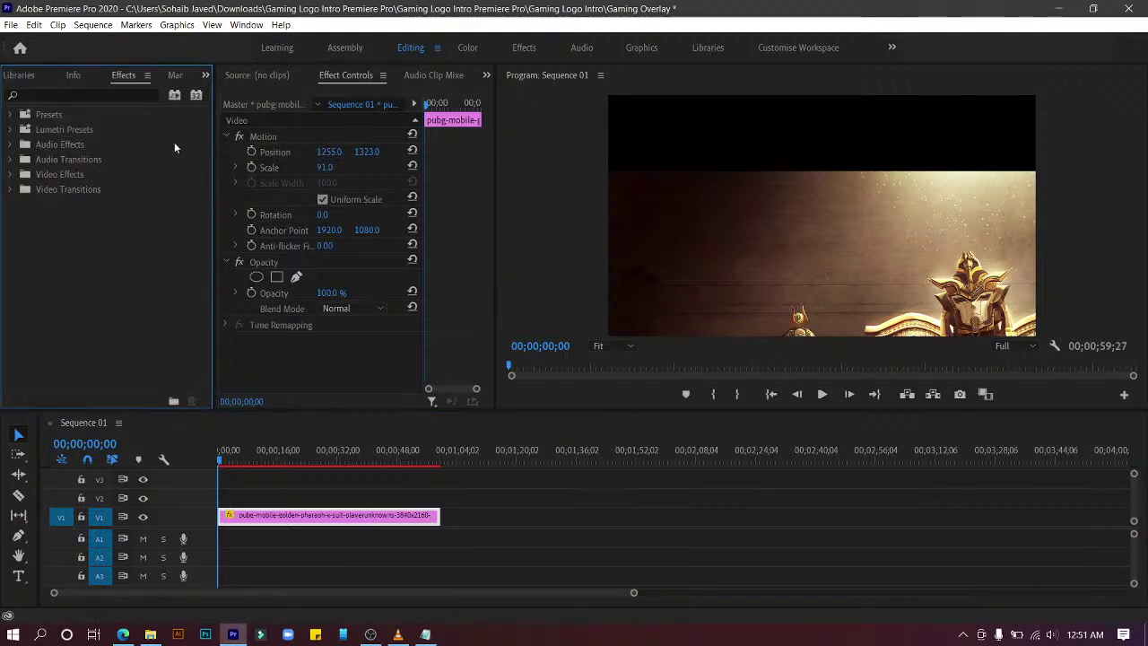
click(78, 95)
text(c)
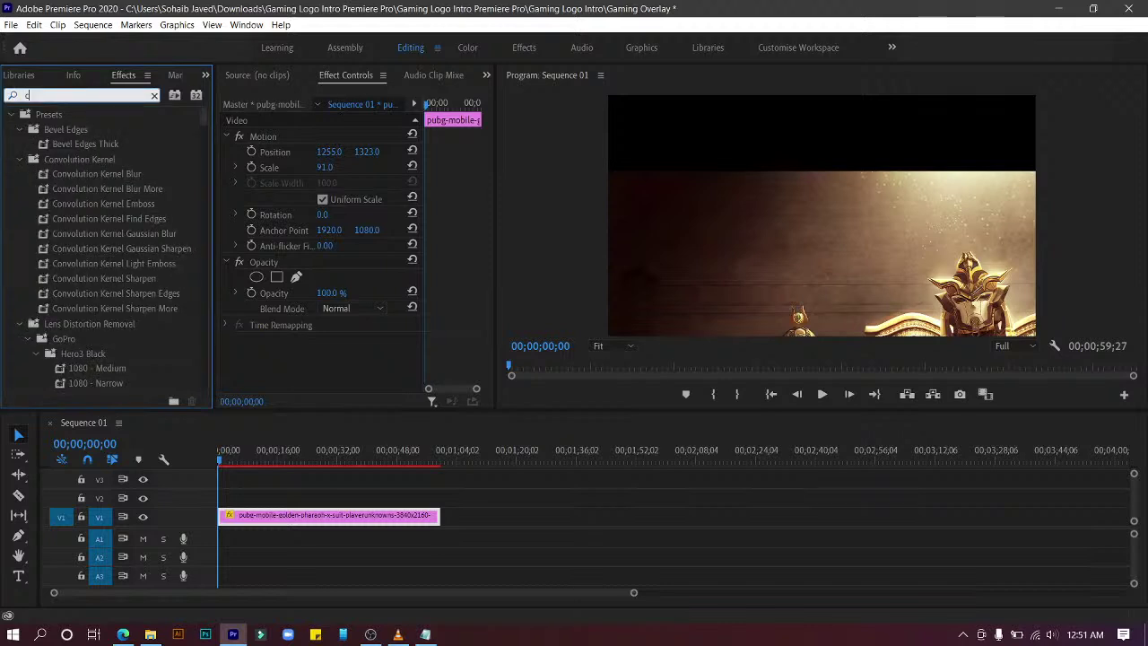
text(rop)
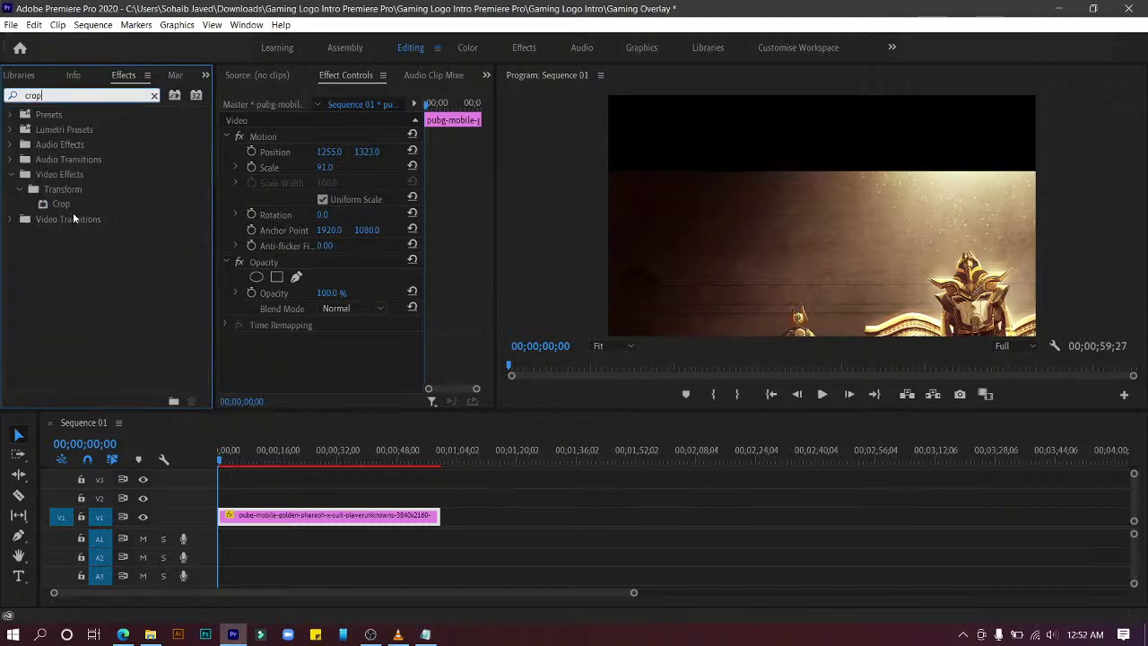
drag(79, 207, 268, 518)
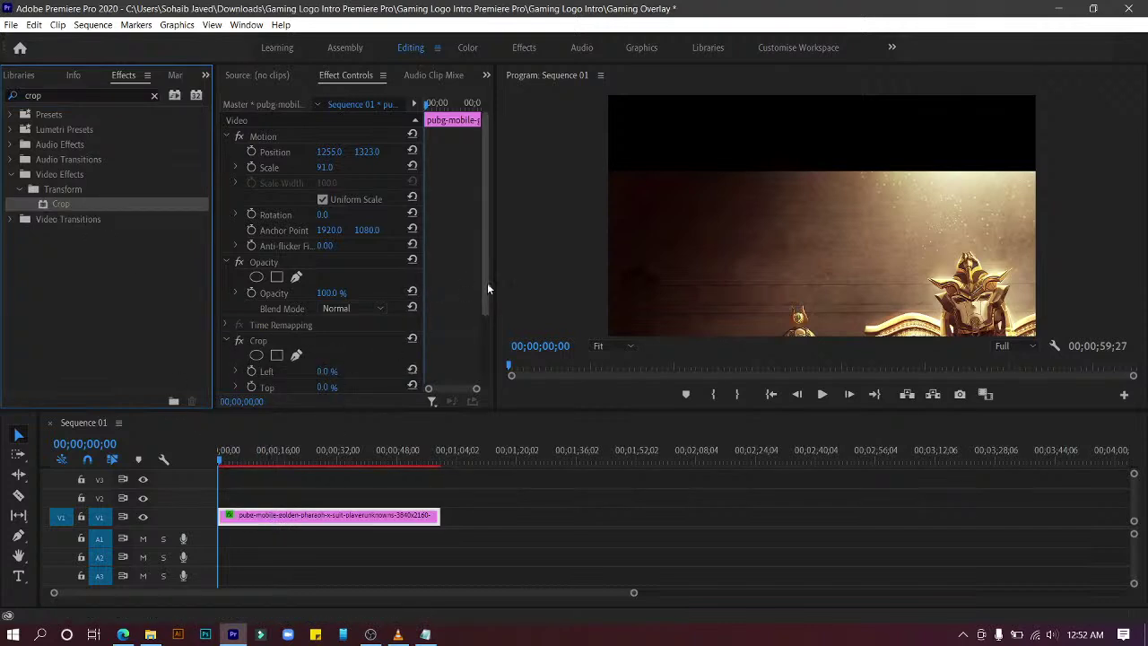
Step: Crop 25% off the top of the golden pharaoh clip and set its vertical position to 1353
drag(488, 290, 488, 354)
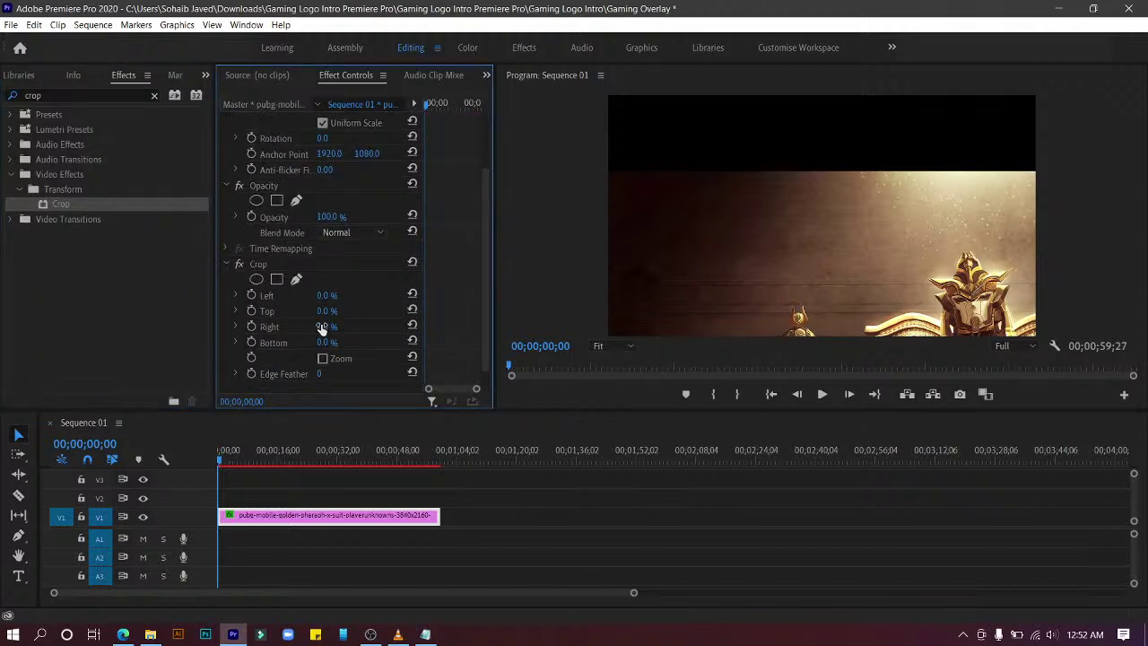
mouse_move(326, 310)
mouse_down()
mouse_move(366, 310)
mouse_move(348, 310)
mouse_up()
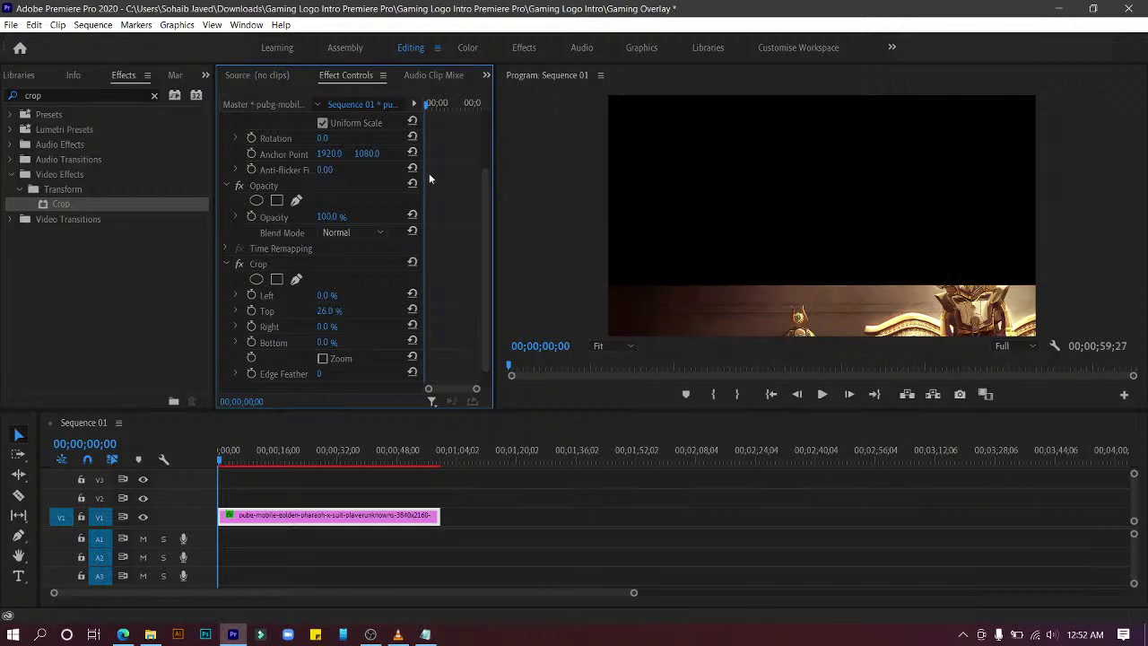
drag(487, 215, 474, 144)
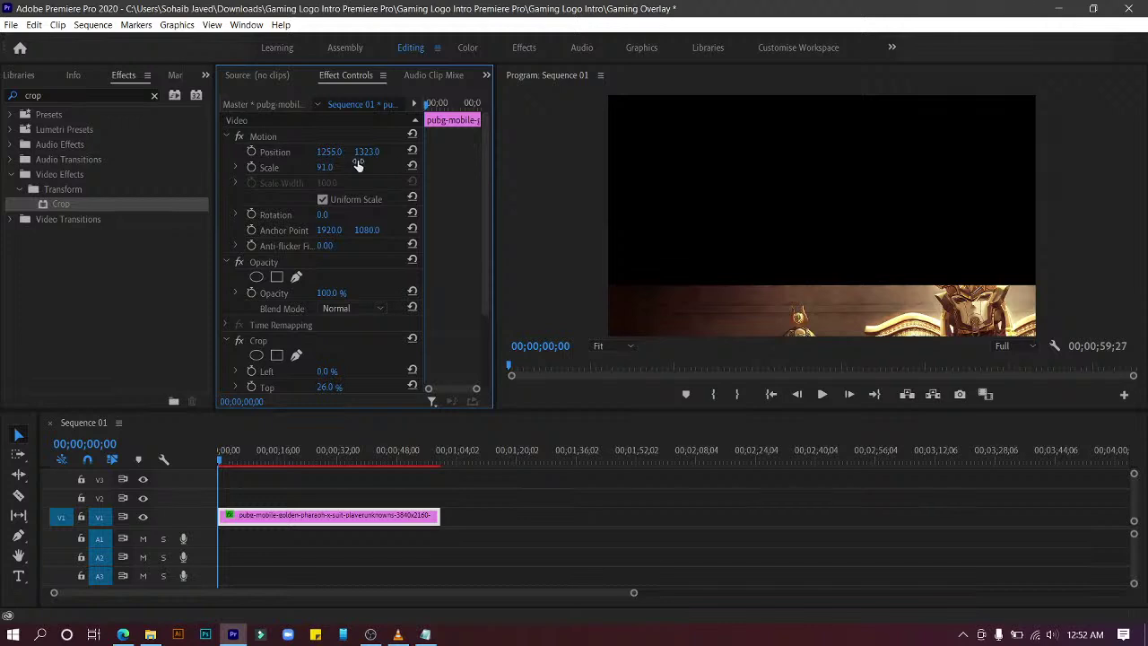
drag(365, 152, 373, 151)
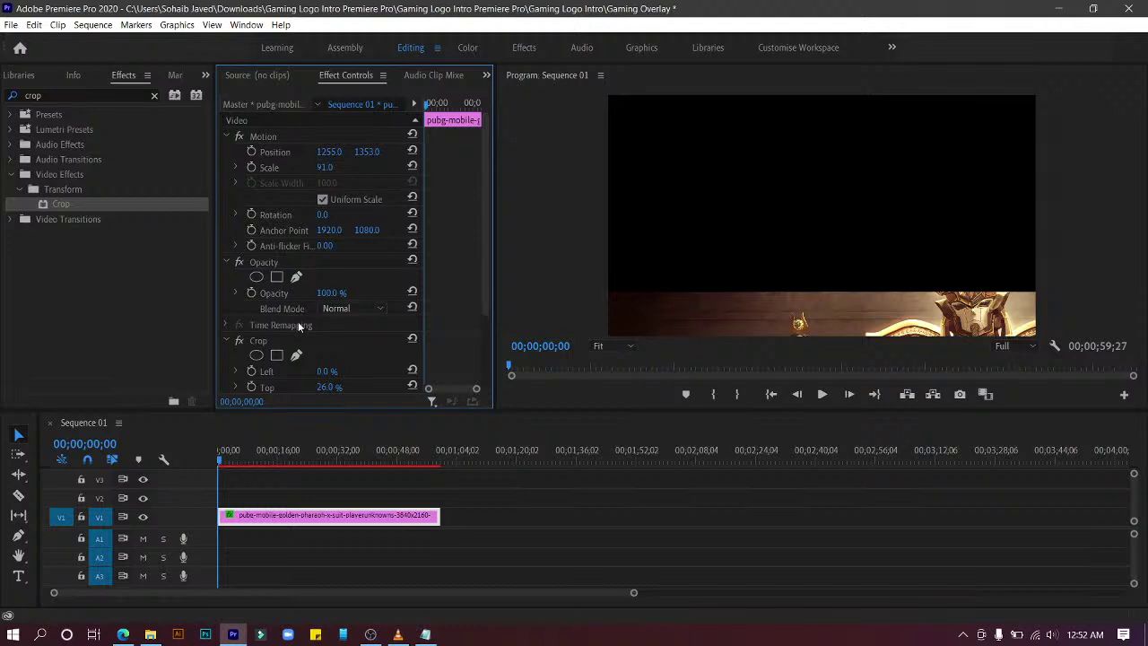
drag(485, 302, 487, 354)
drag(329, 322, 326, 322)
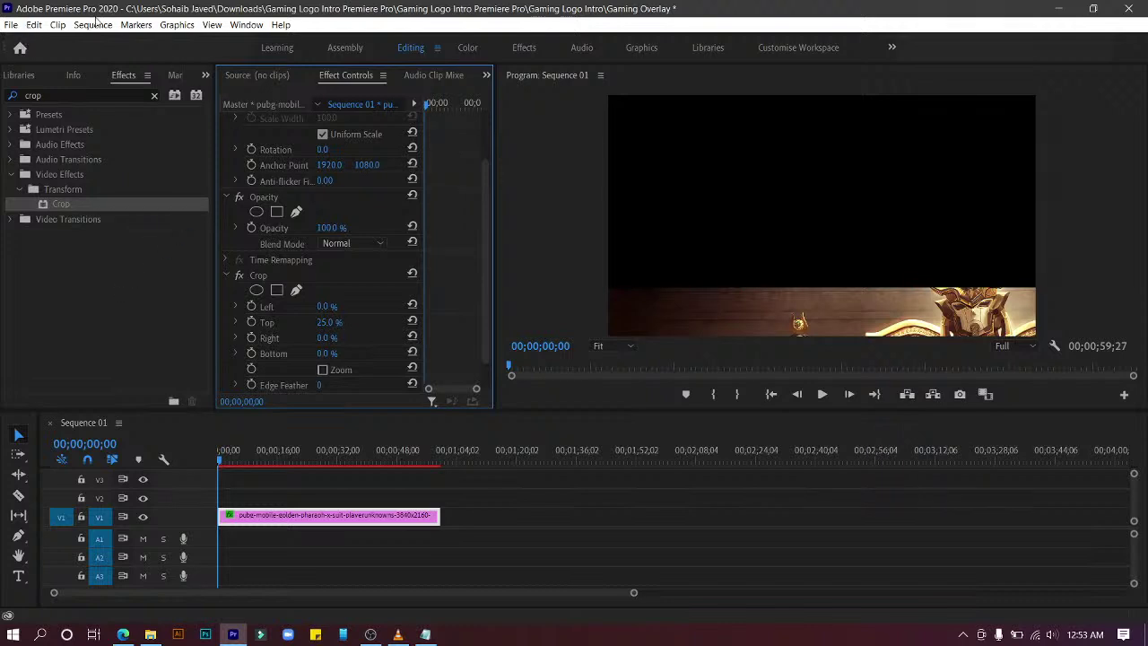
Step: Return to the project's media list and preview YouTubeChannelArt.png in the Source monitor
click(205, 74)
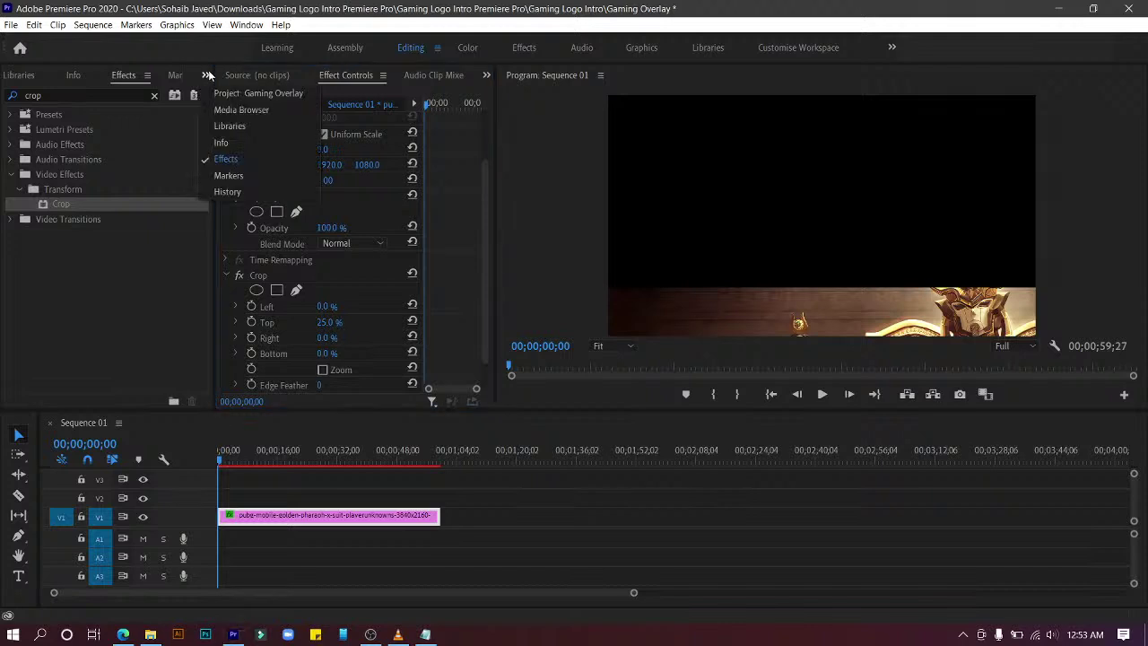
click(215, 93)
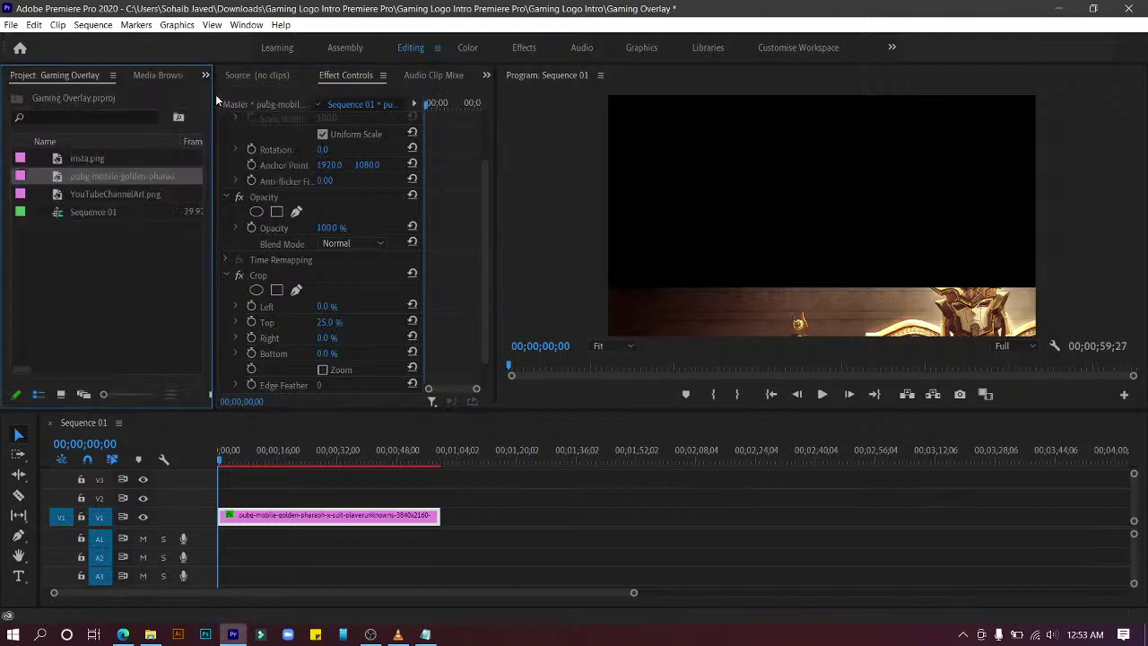
click(129, 159)
click(118, 192)
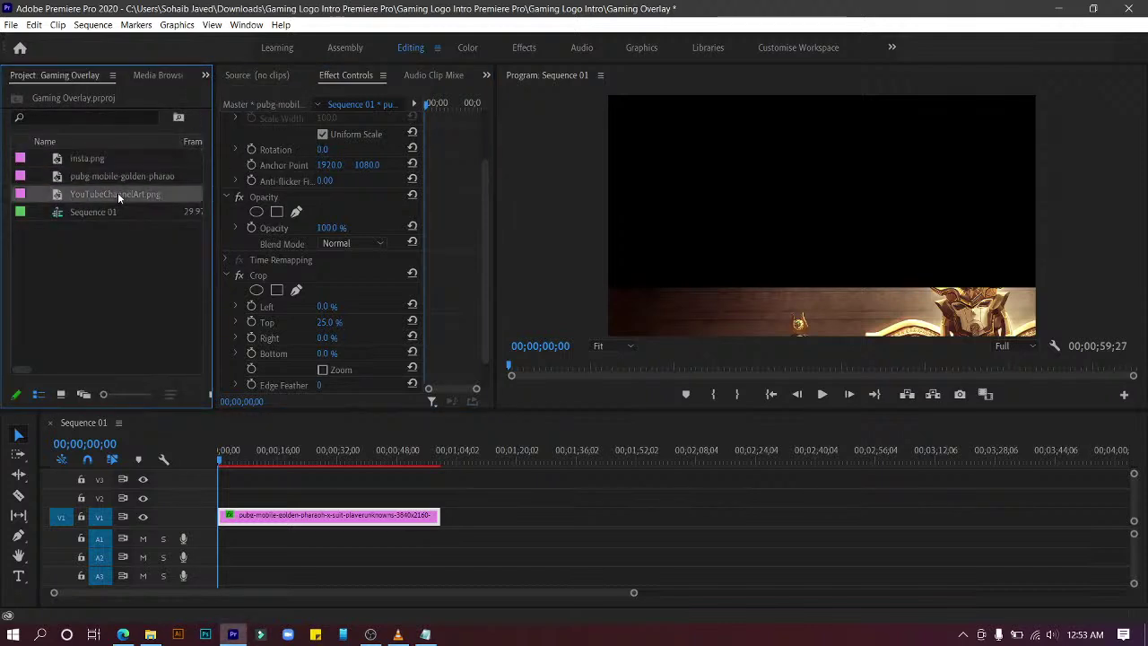
click(118, 192)
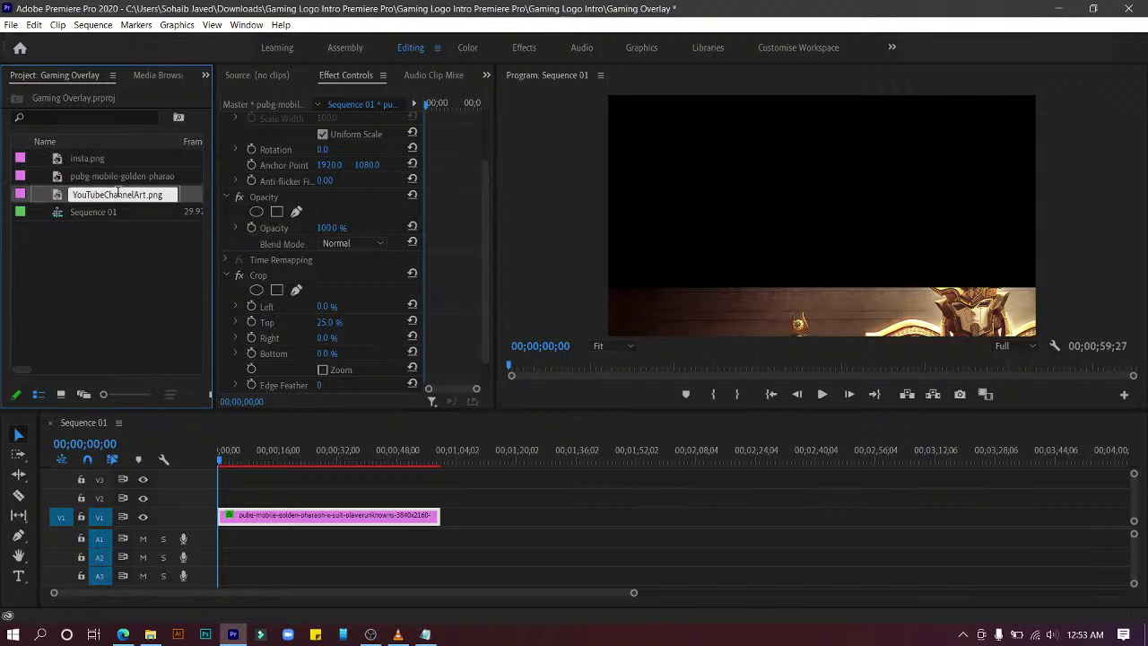
double_click(198, 202)
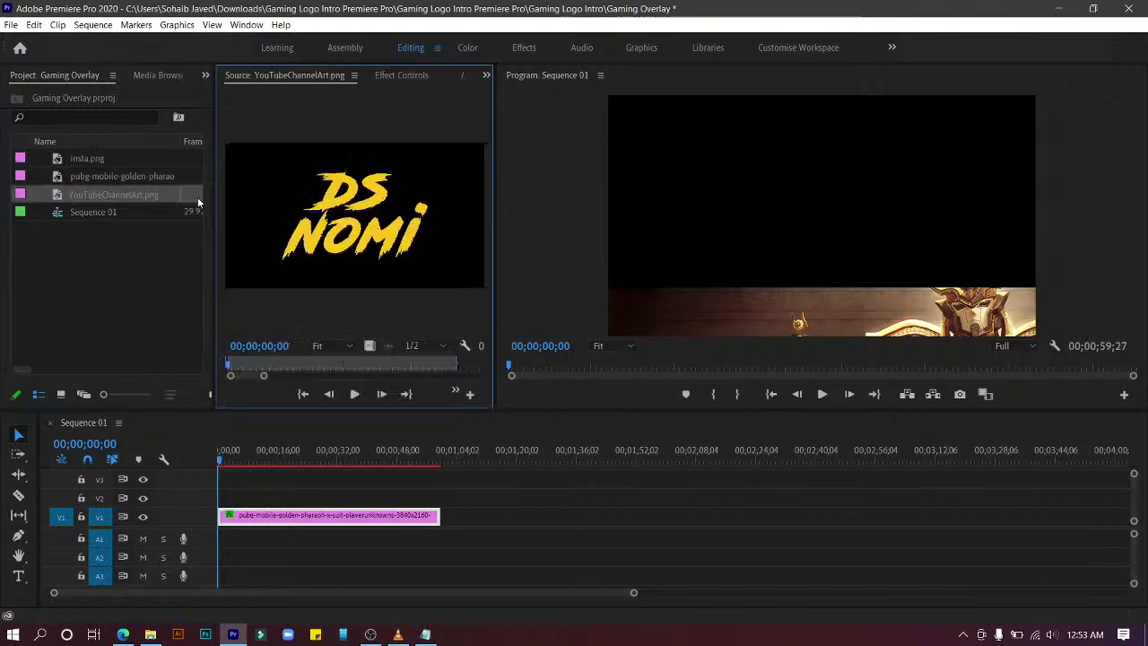
Step: Place YouTubeChannelArt.png at the start of track V2 and extend it to match the length of the V1 clip
click(137, 192)
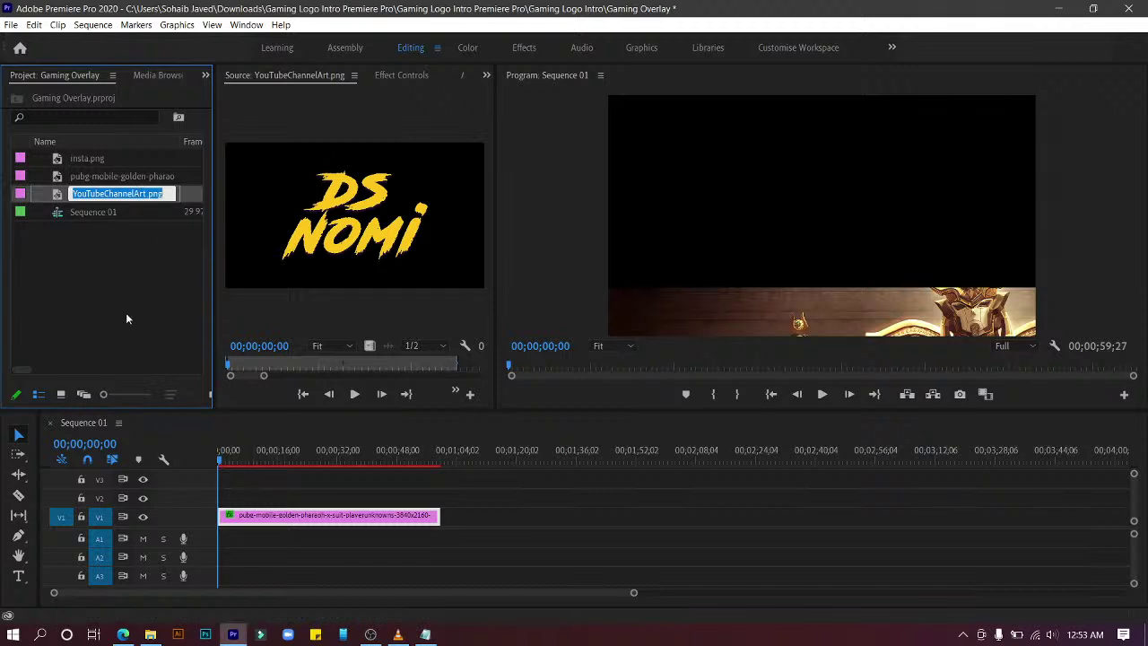
click(106, 232)
drag(65, 196, 217, 504)
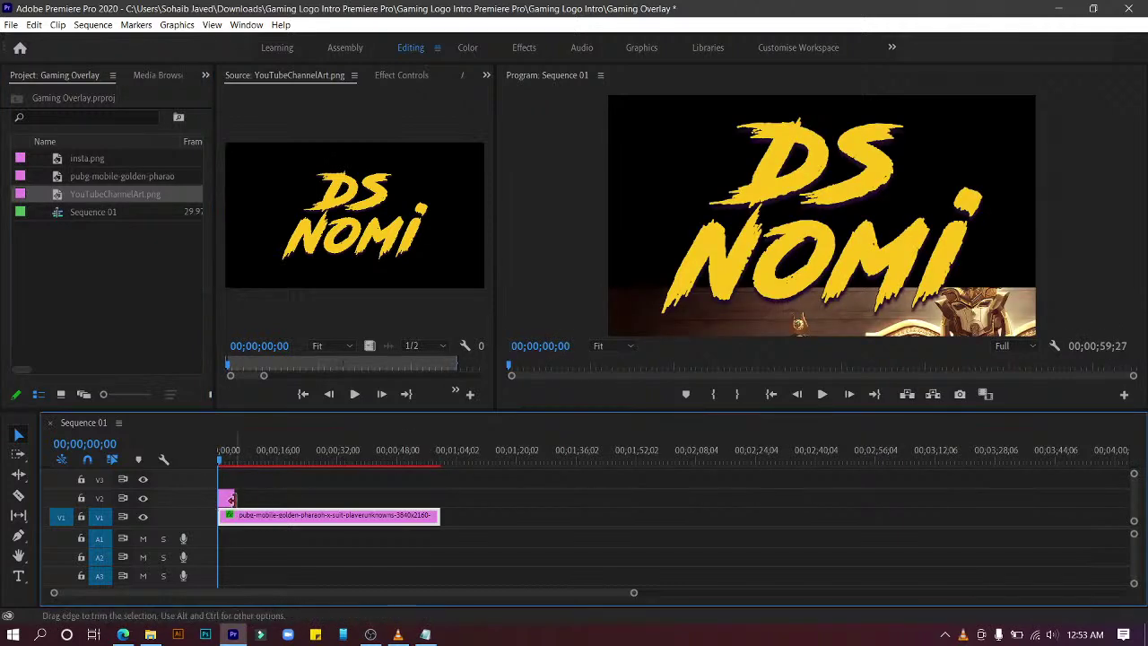
drag(235, 498, 436, 513)
click(408, 499)
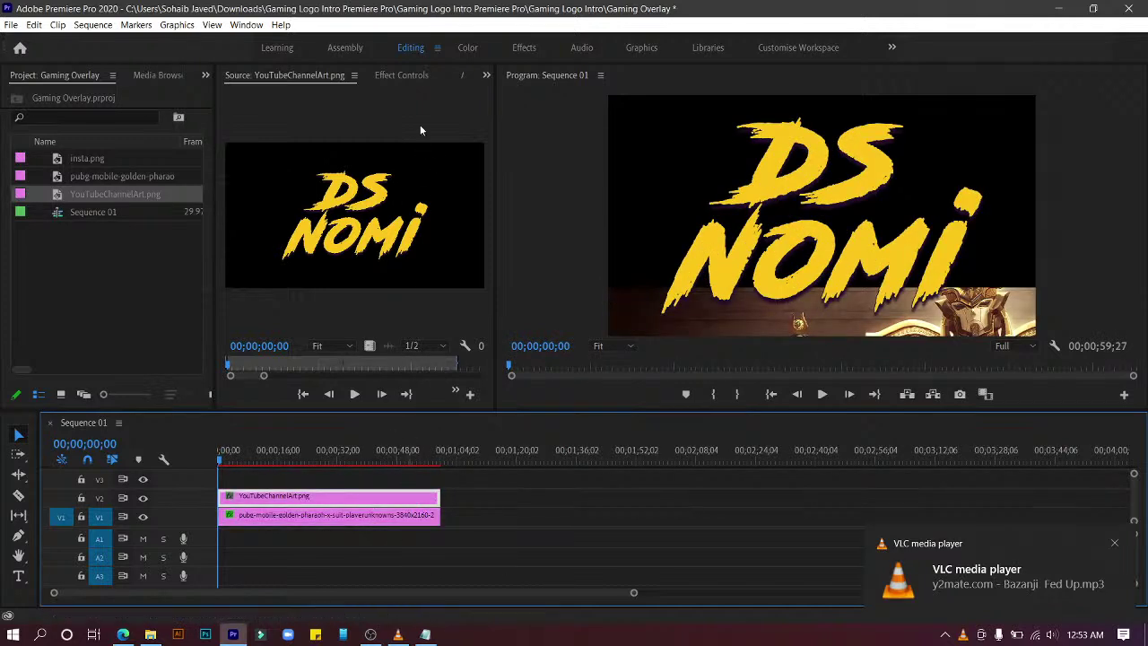
Step: Shrink the channel logo on V2 to a scale of 24 and move it to position 186, 969
click(412, 78)
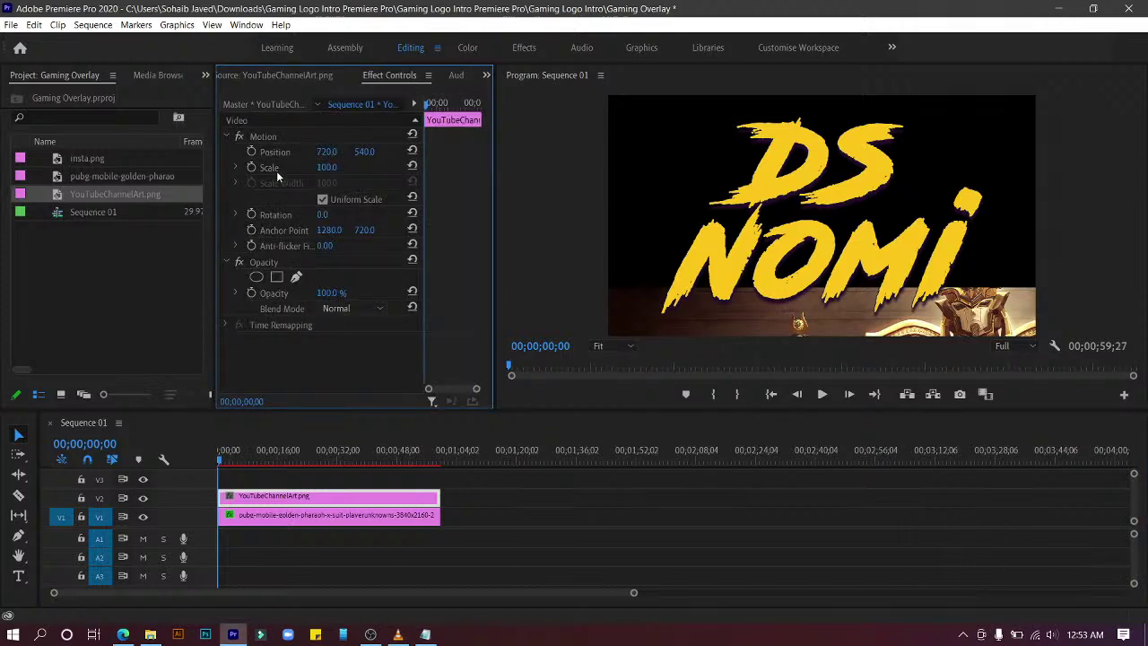
click(325, 166)
text(62)
key(Return)
drag(324, 167, 291, 167)
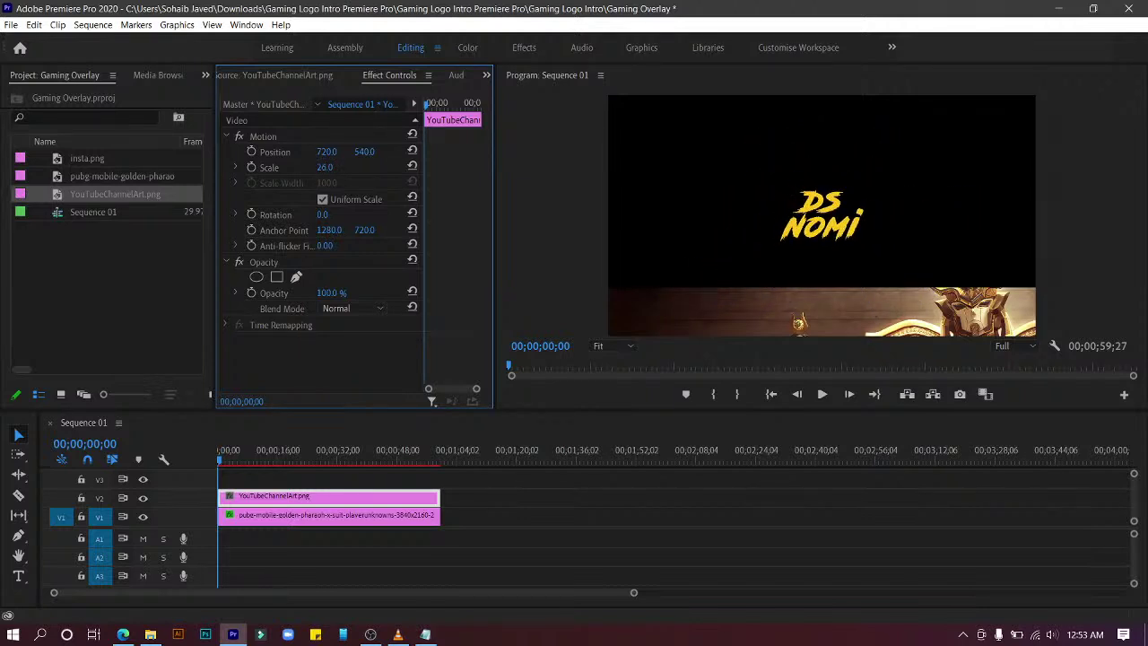
drag(328, 151, 275, 152)
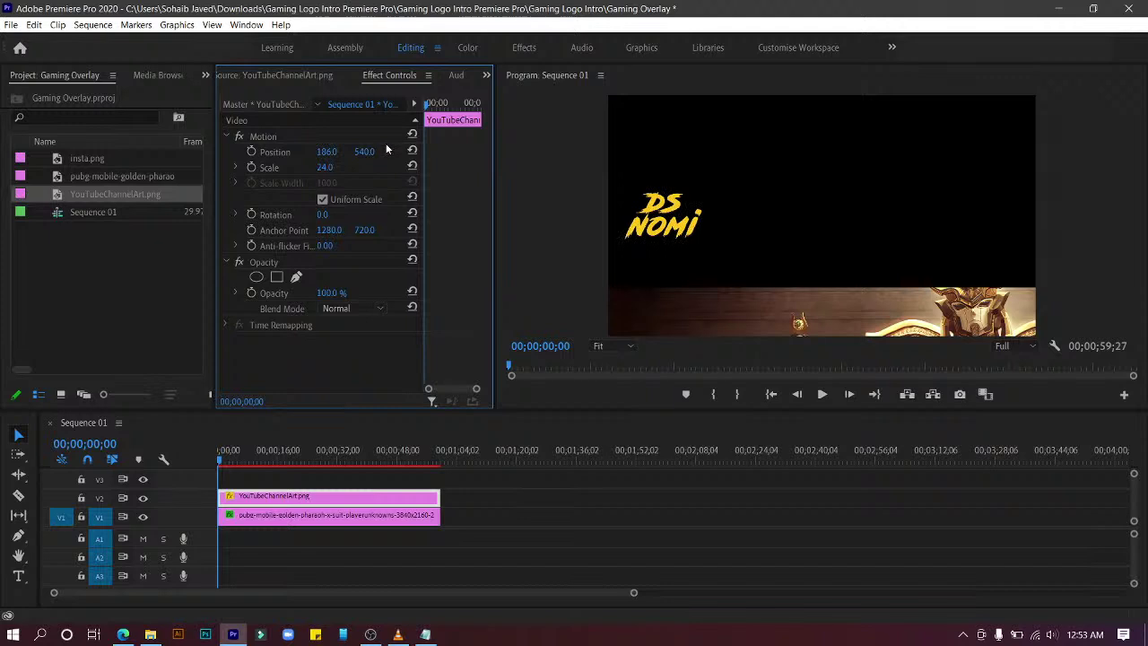
mouse_move(364, 151)
mouse_down()
mouse_move(382, 152)
mouse_move(350, 153)
mouse_up()
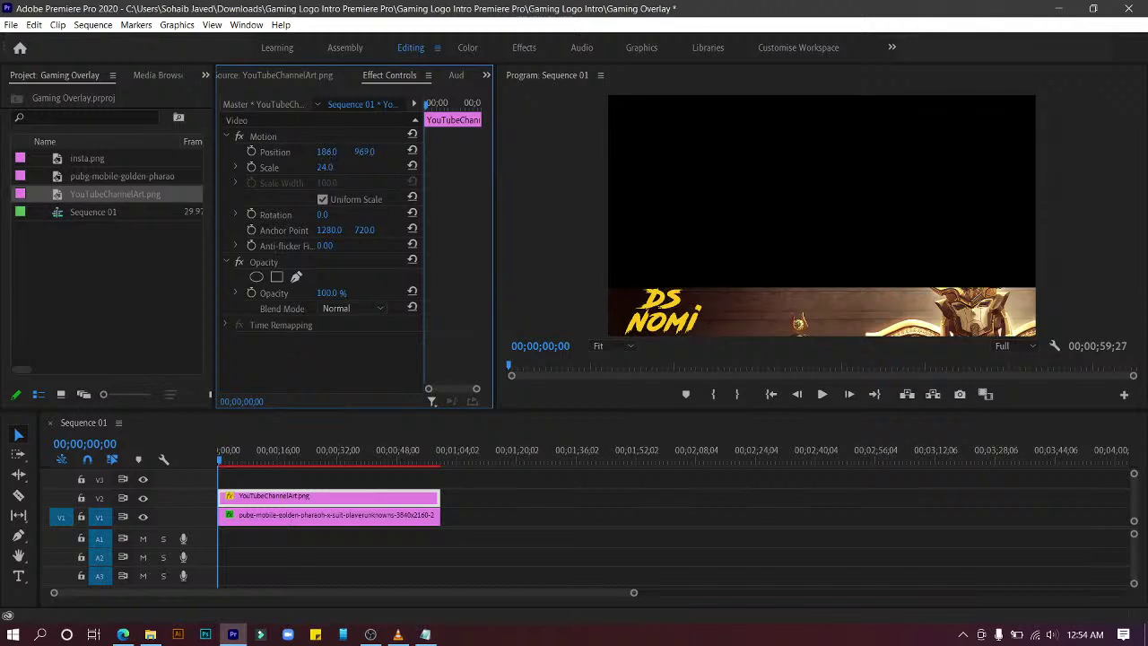
Step: Reduce the channel logo's scale to 22
click(328, 151)
key(Tab)
key(Tab)
text(18)
key(Return)
key(ctrl+z)
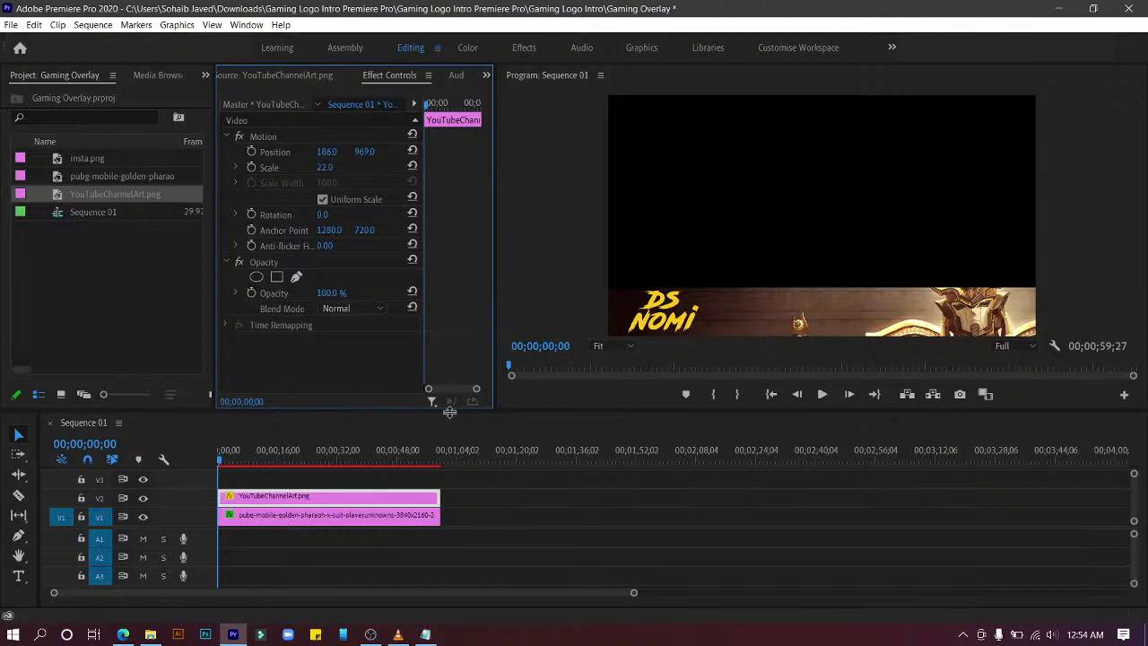
click(438, 495)
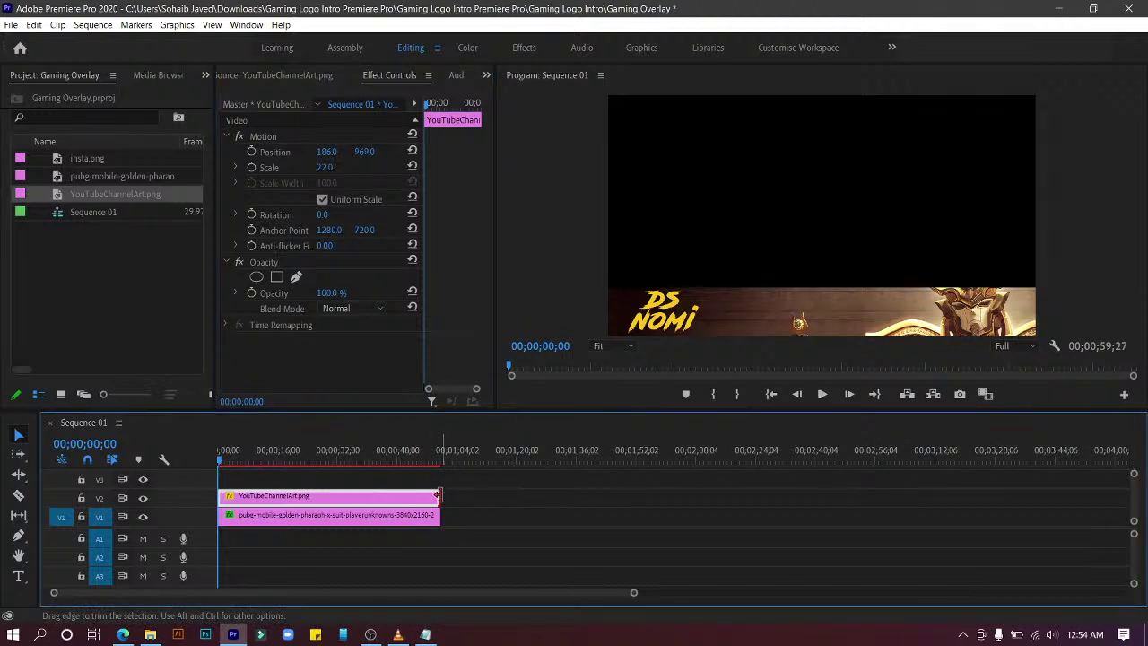
mouse_move(438, 495)
mouse_down()
mouse_move(321, 499)
mouse_move(440, 499)
mouse_up()
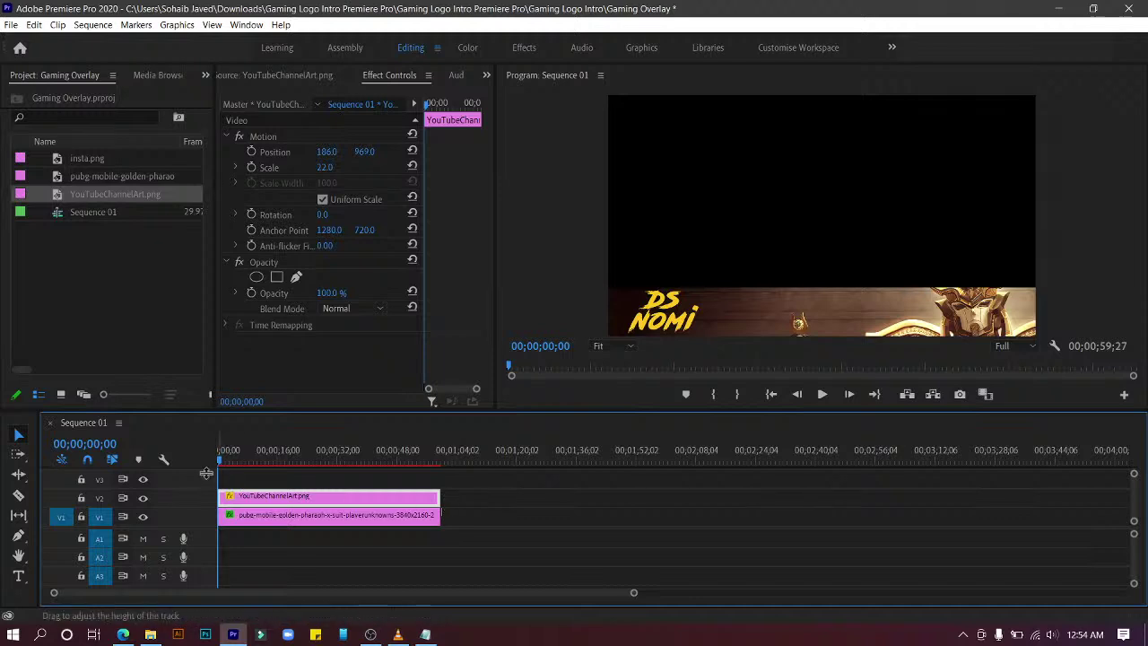
Step: Add two video tracks above V3 and enlarge the video track area so V1 to V5 fit
right_click(205, 476)
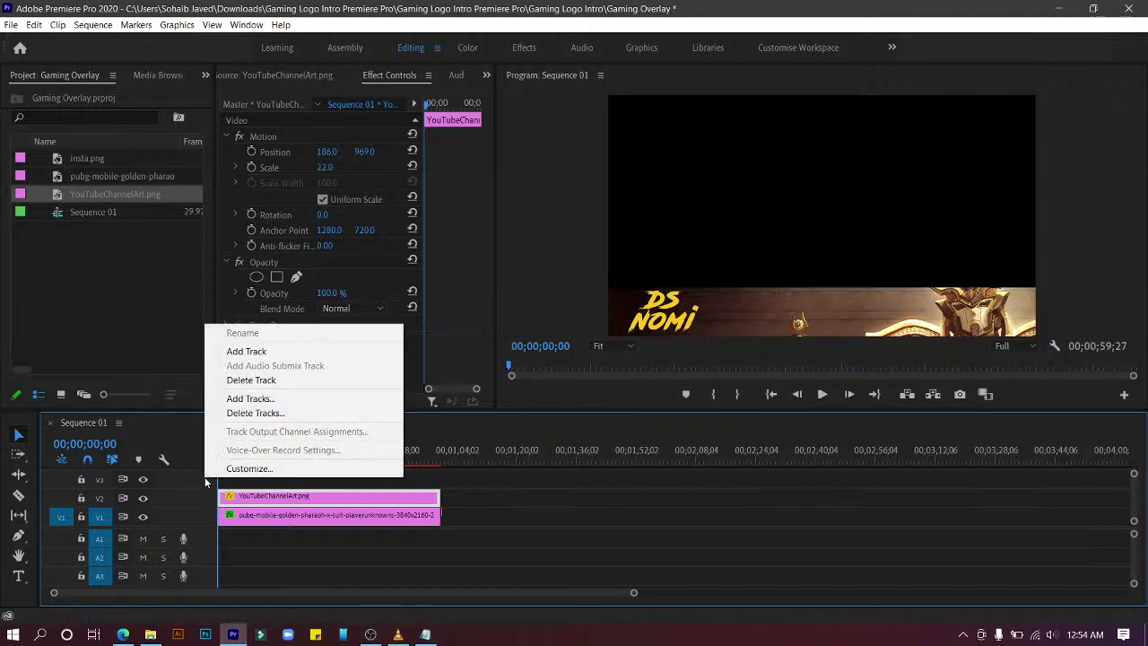
click(254, 351)
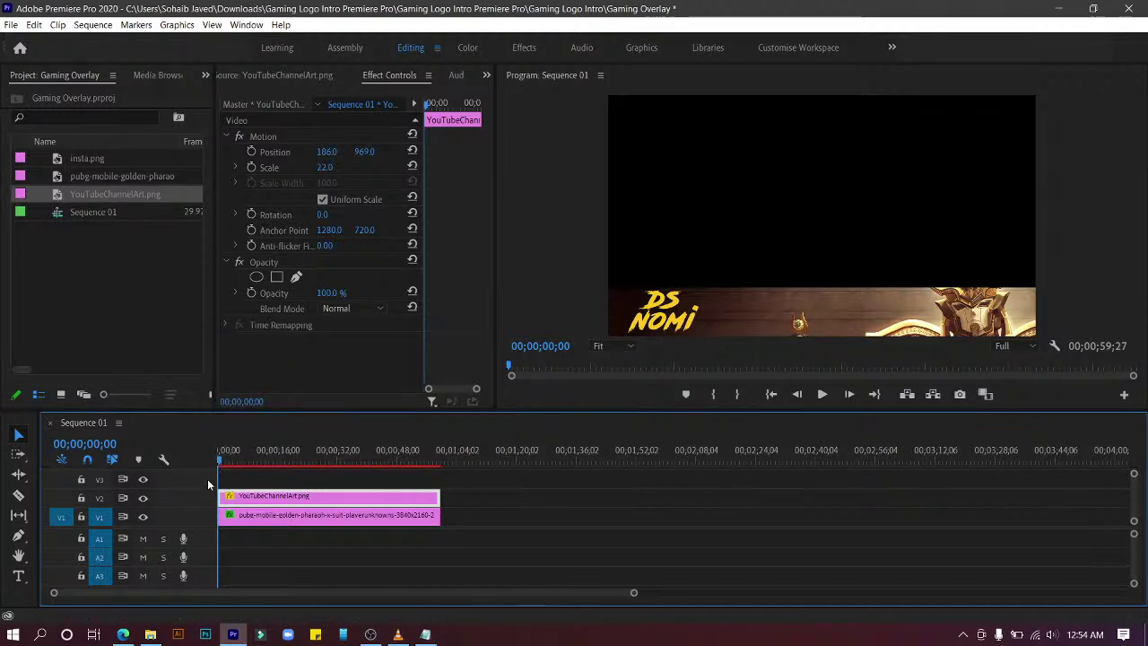
right_click(207, 479)
click(254, 353)
drag(205, 529, 204, 602)
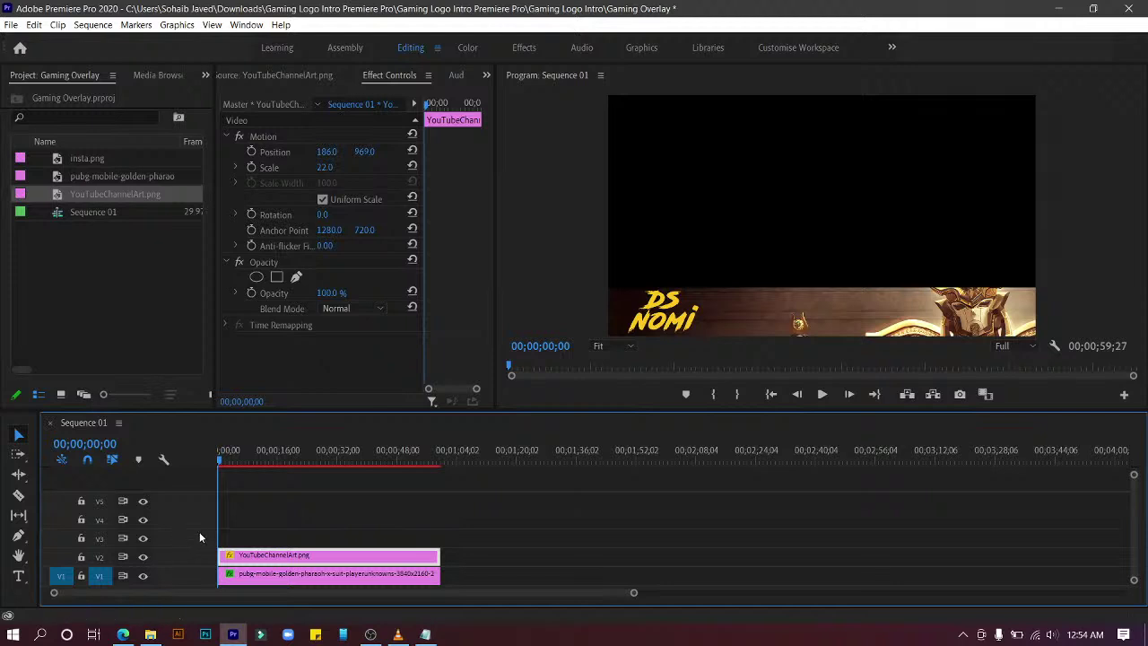
Step: Place insta.png at the start of track V3
click(83, 157)
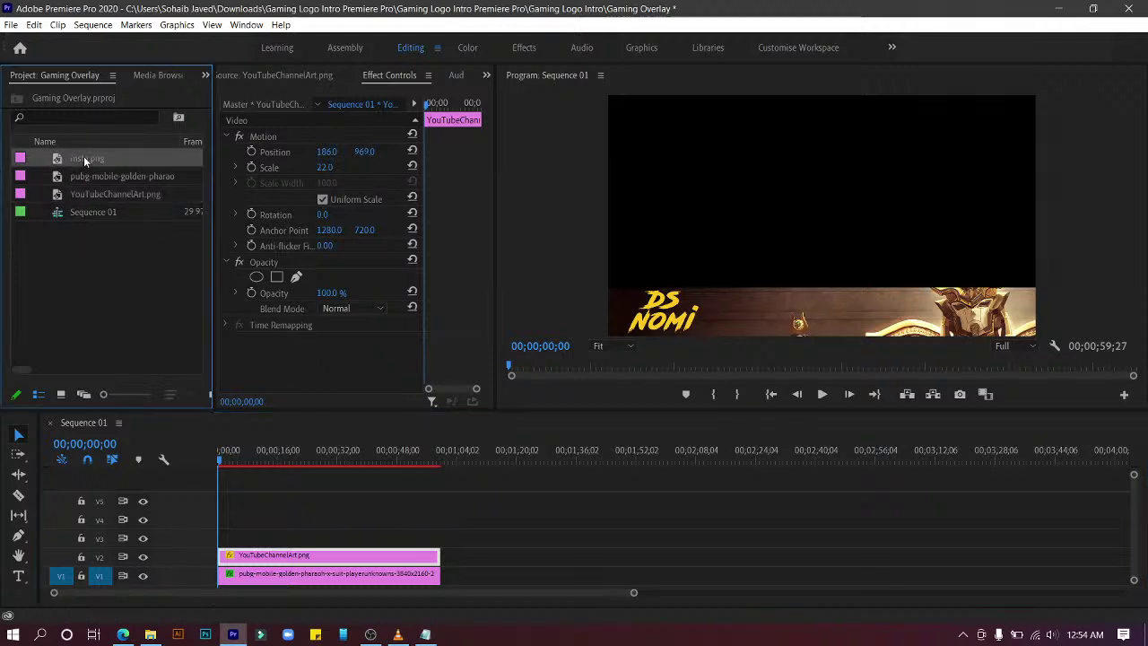
drag(99, 159, 151, 329)
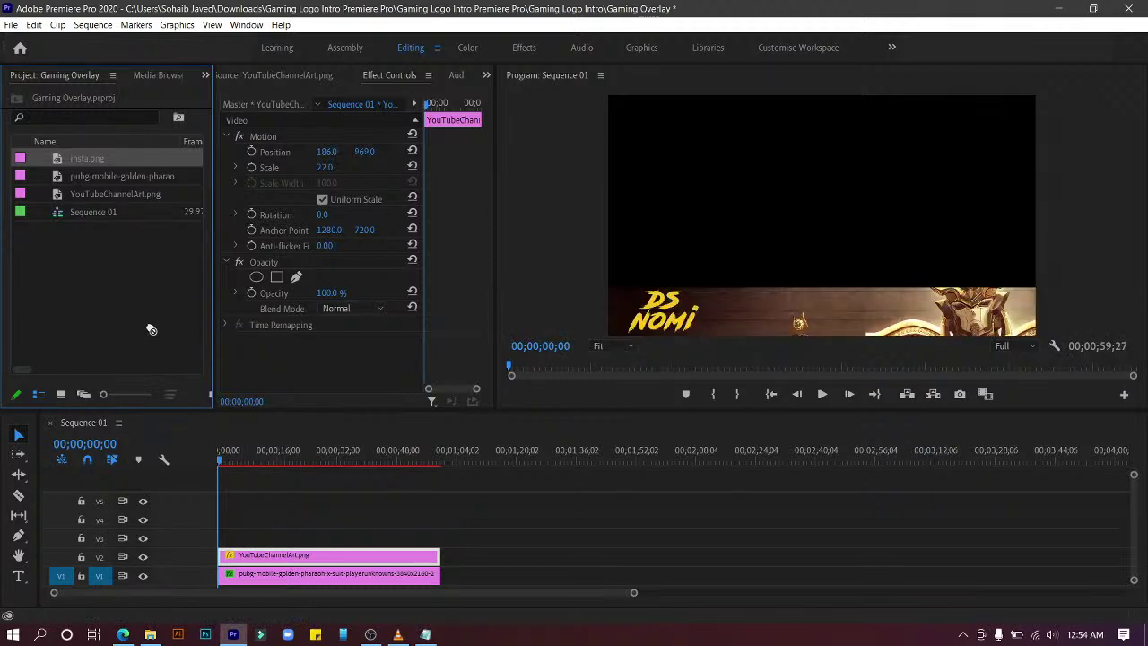
drag(152, 329, 224, 538)
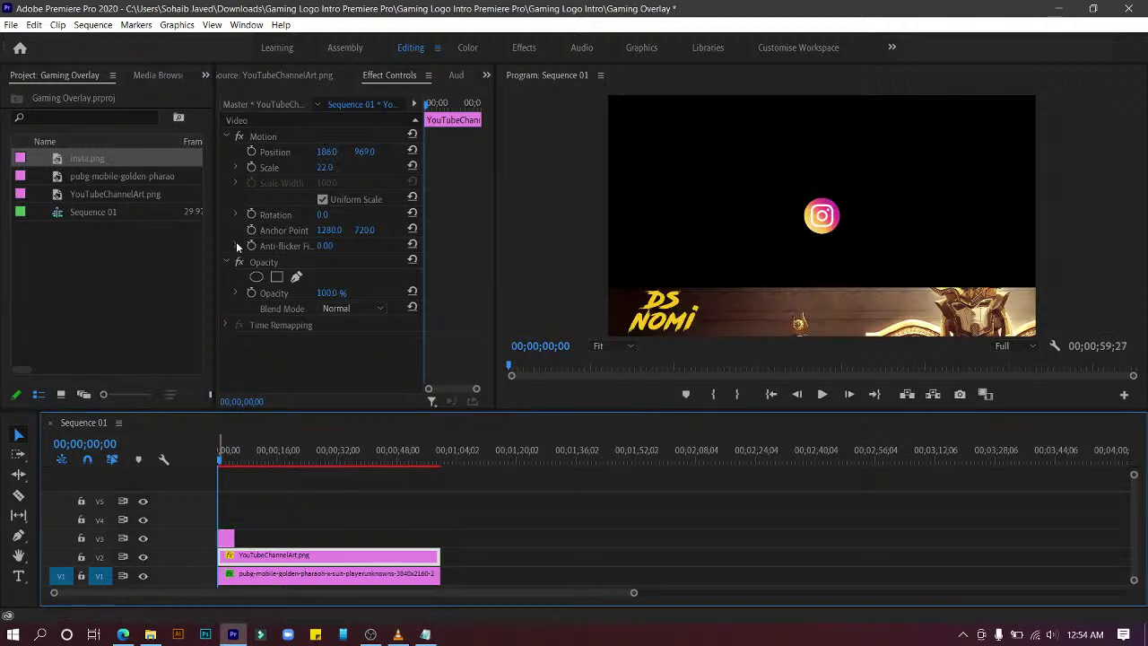
drag(319, 167, 323, 167)
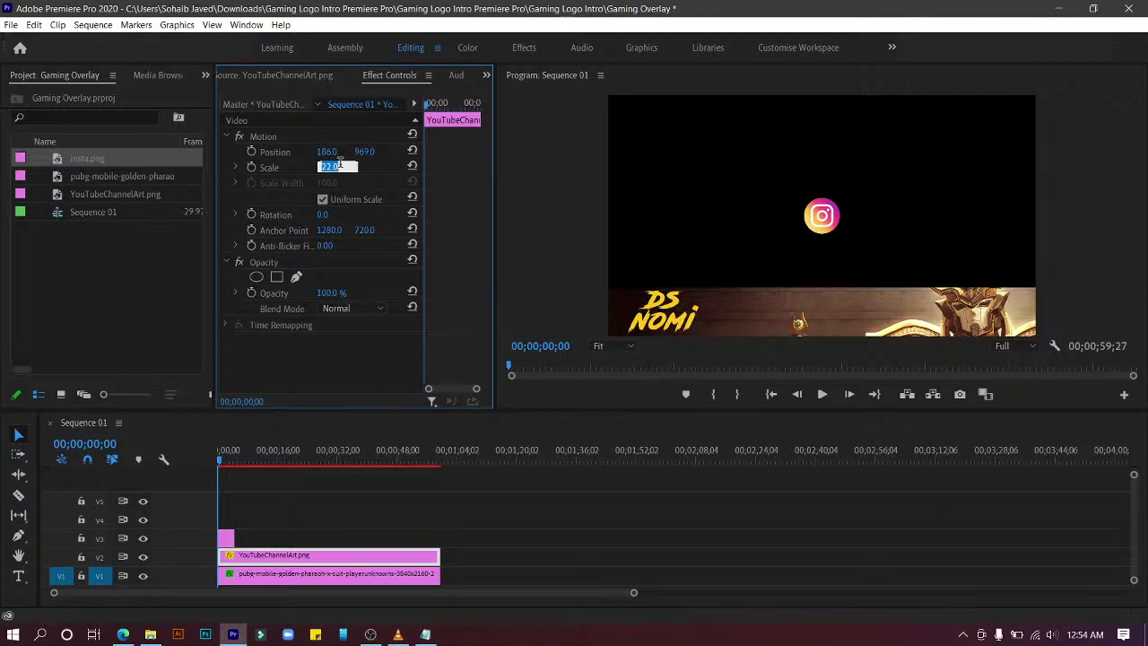
click(306, 169)
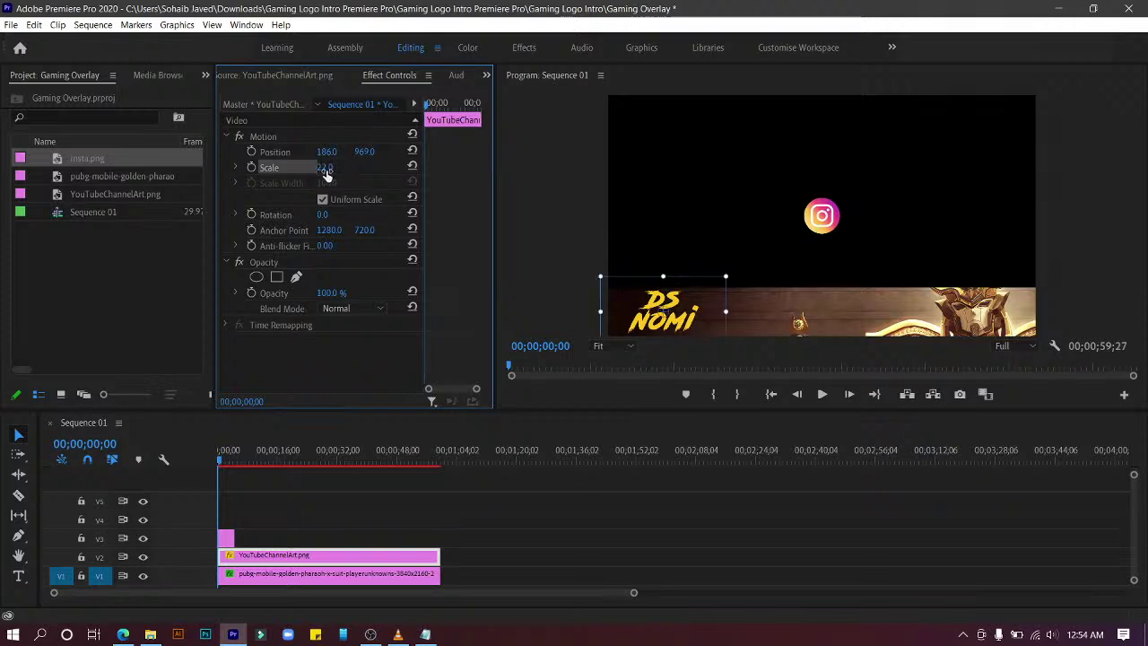
click(325, 167)
Step: Scale the Instagram icon on V3 to 69 and move it onto the banner at position 610, 971
click(225, 538)
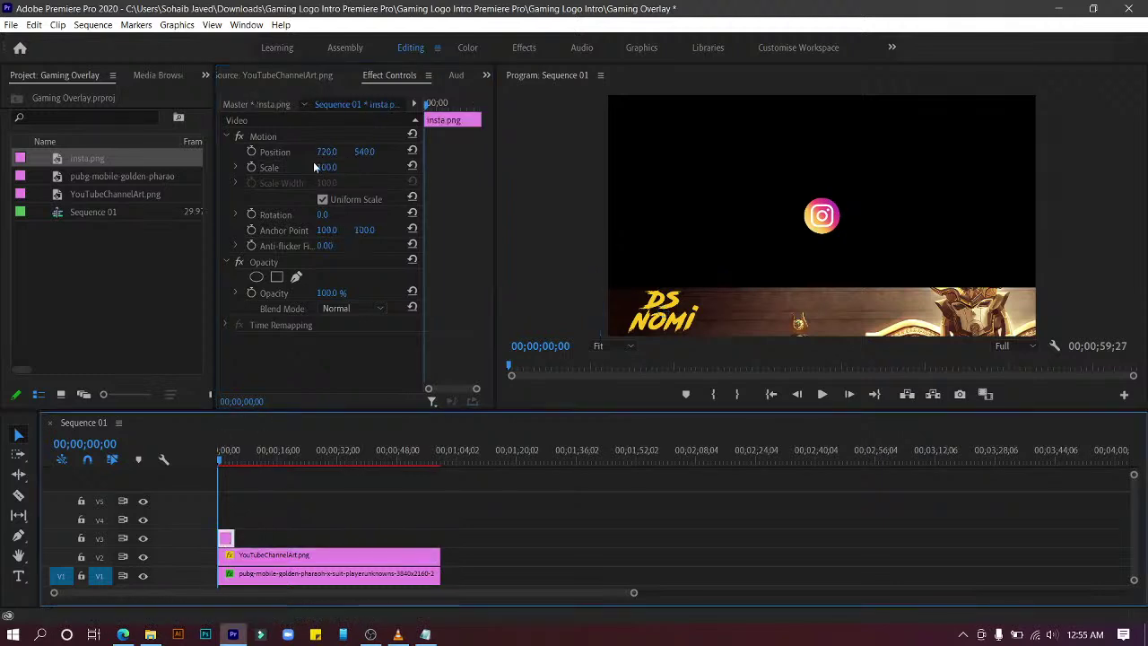
drag(330, 167, 337, 167)
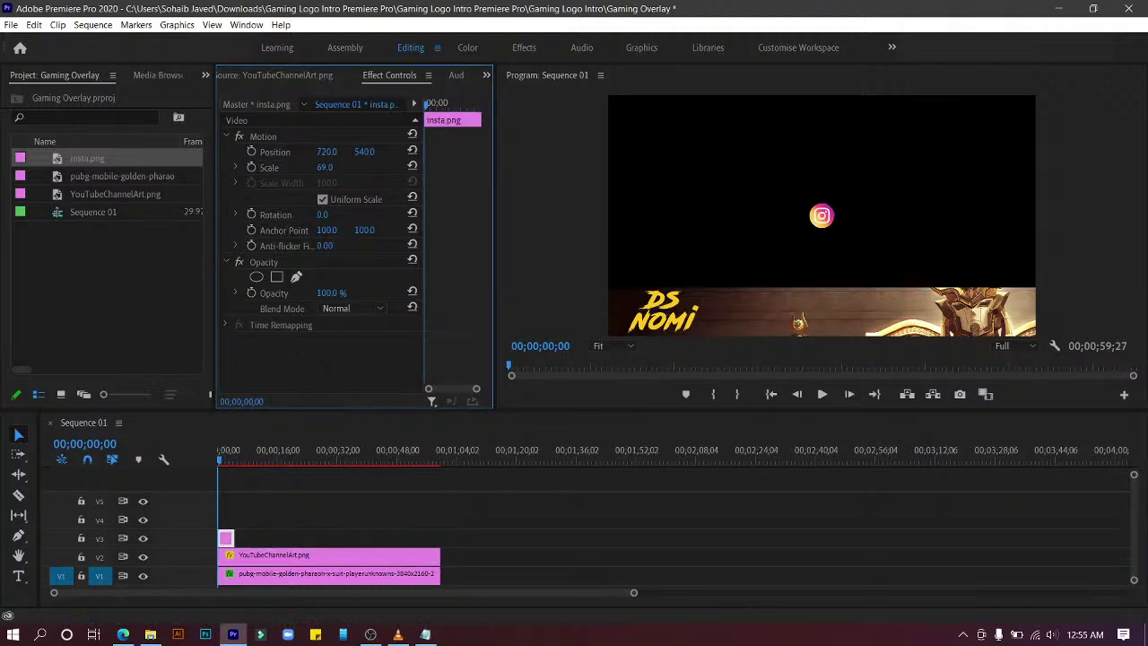
drag(332, 152, 266, 152)
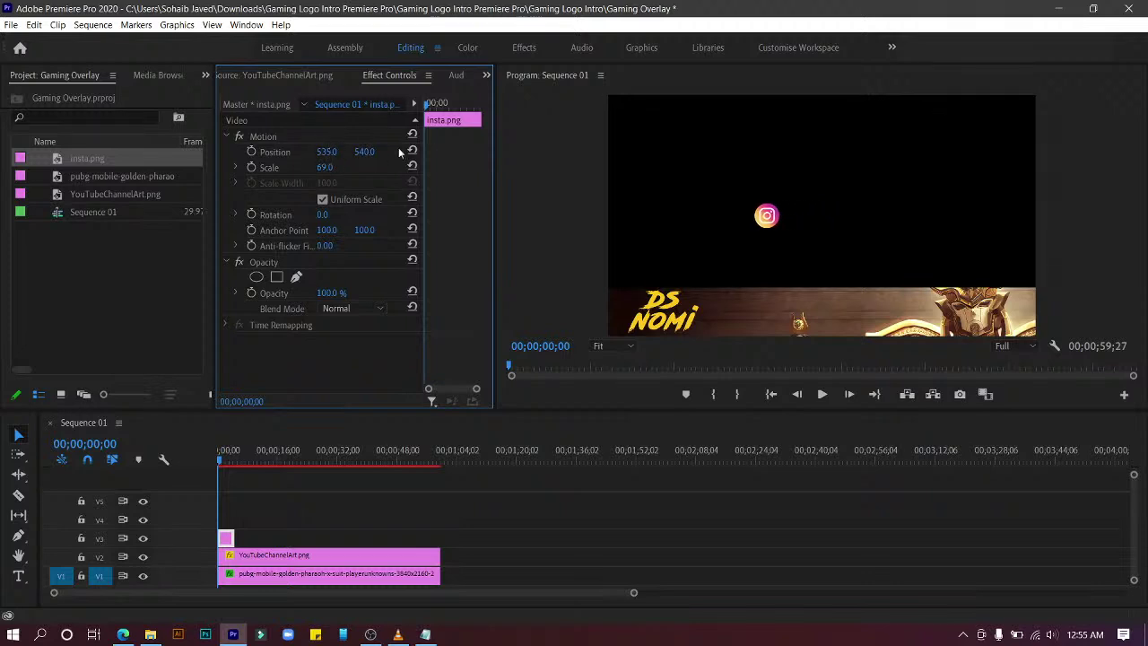
drag(364, 152, 527, 152)
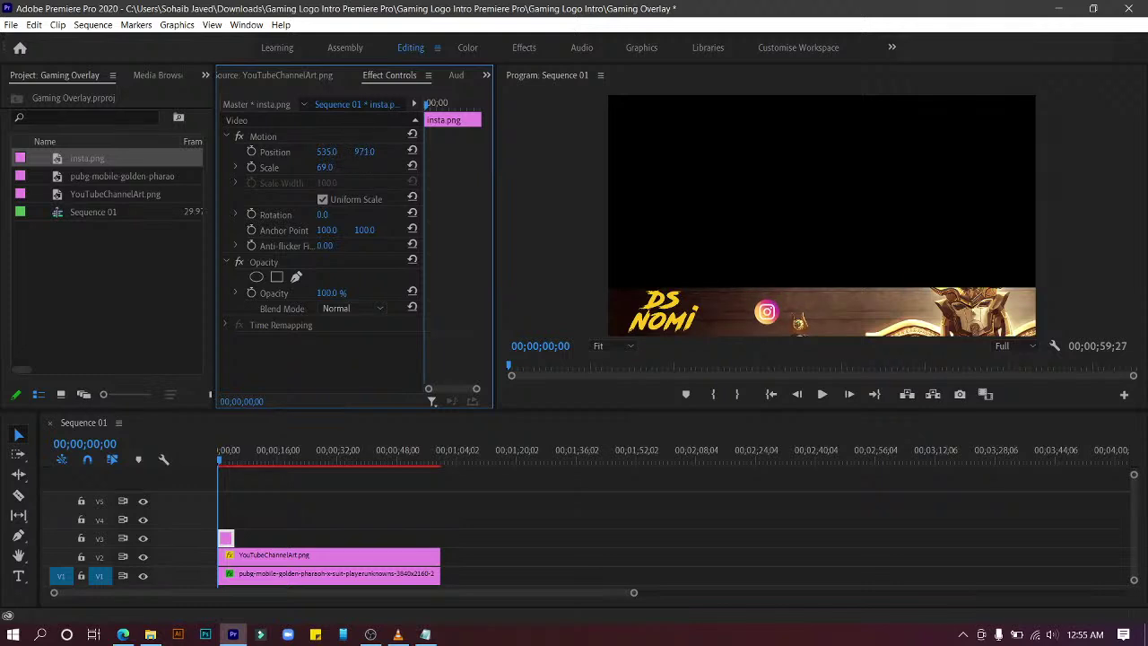
mouse_move(326, 151)
mouse_down()
mouse_move(394, 152)
mouse_move(334, 152)
mouse_up()
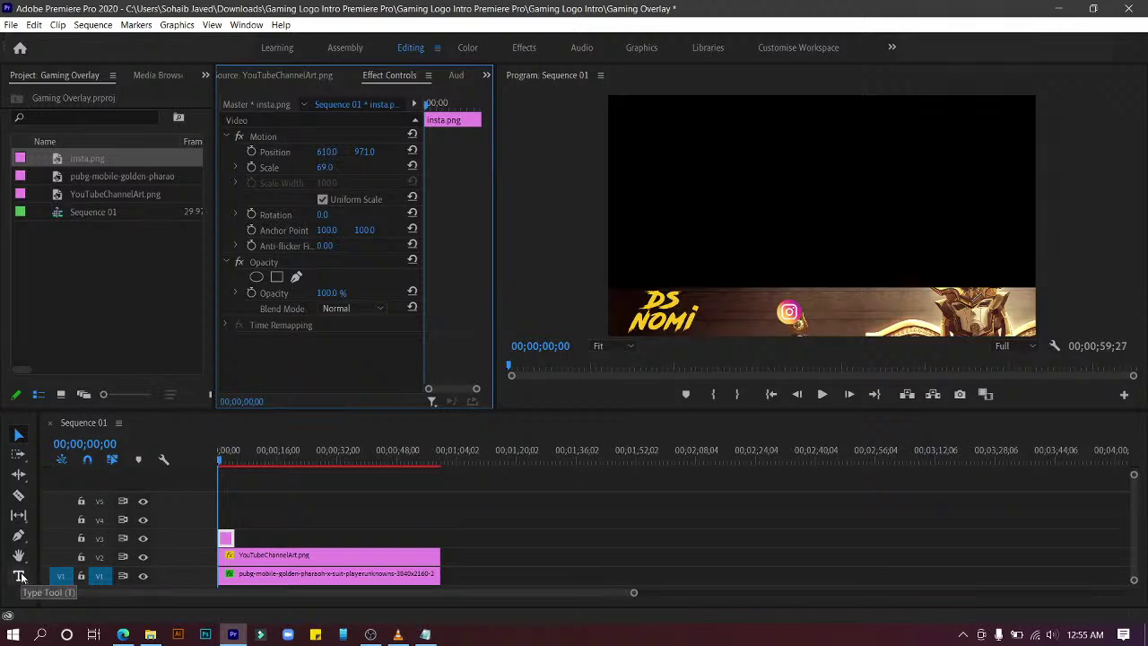
Step: Create a 1440 × 1080 adjustment layer at 29.97 fps and place it at the start of track V4
right_click(158, 330)
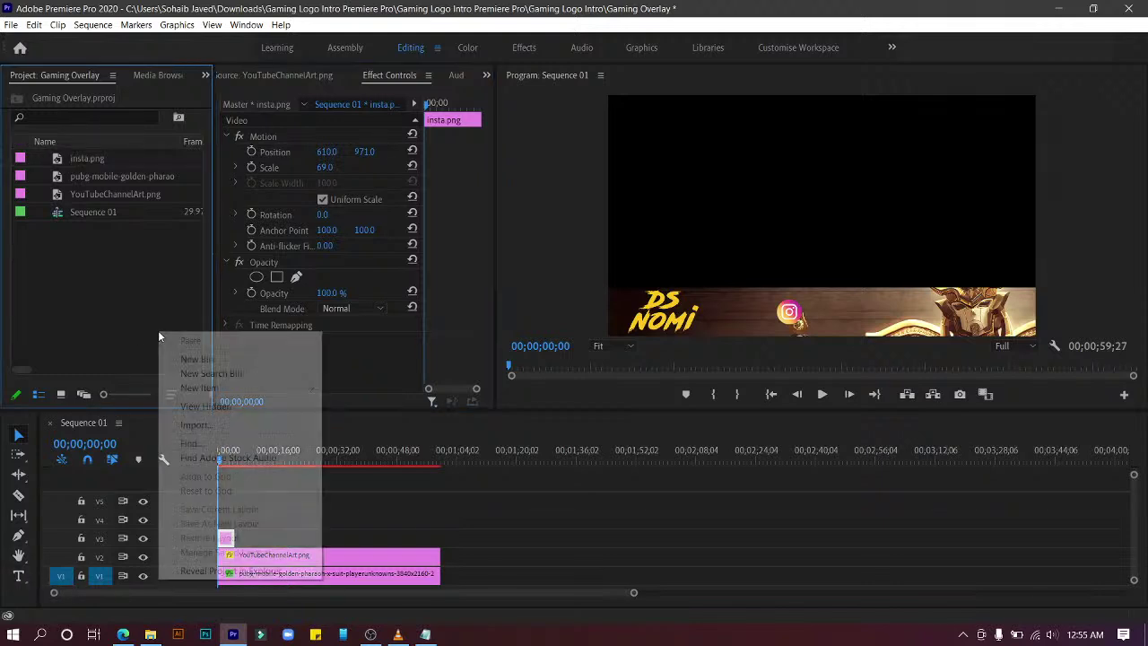
mouse_move(222, 388)
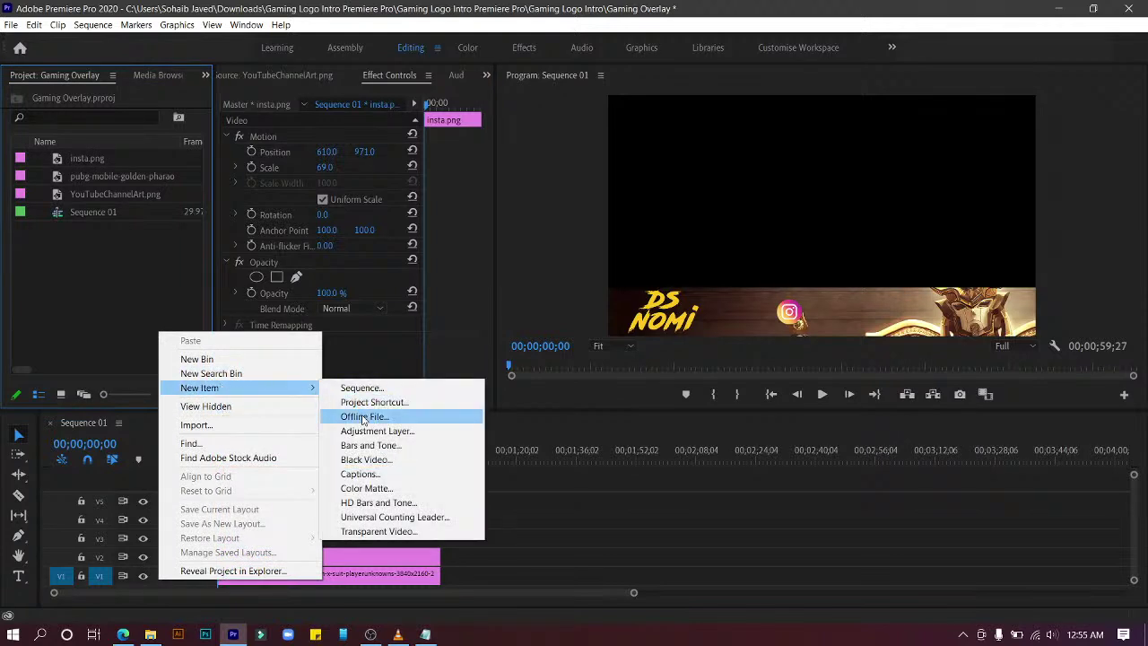
click(365, 430)
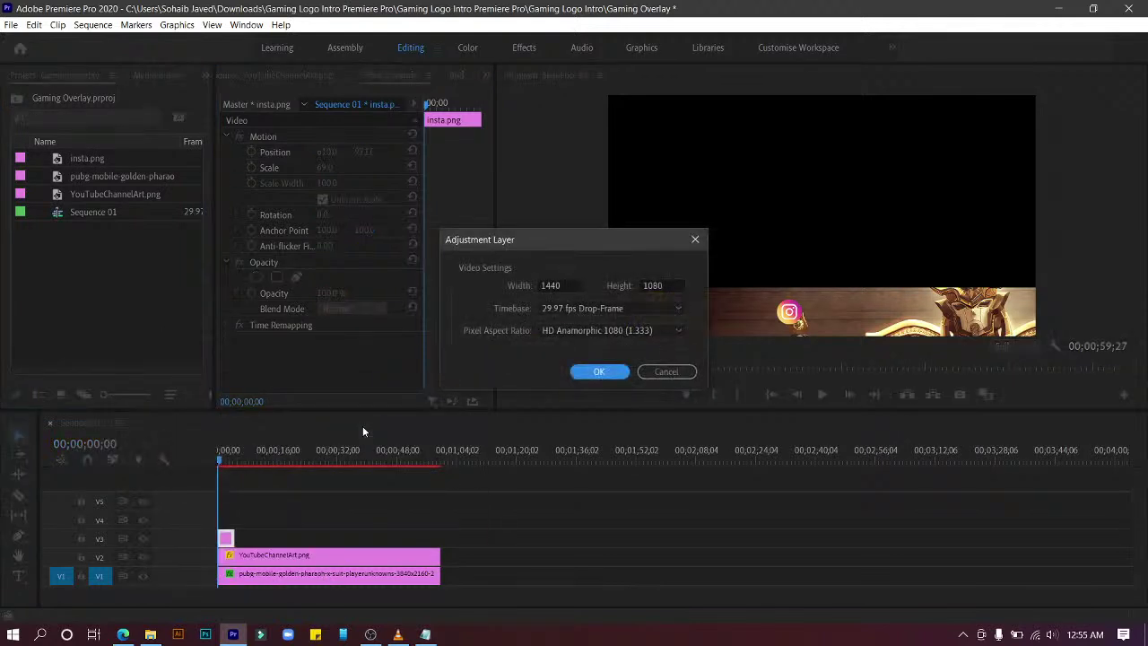
click(597, 372)
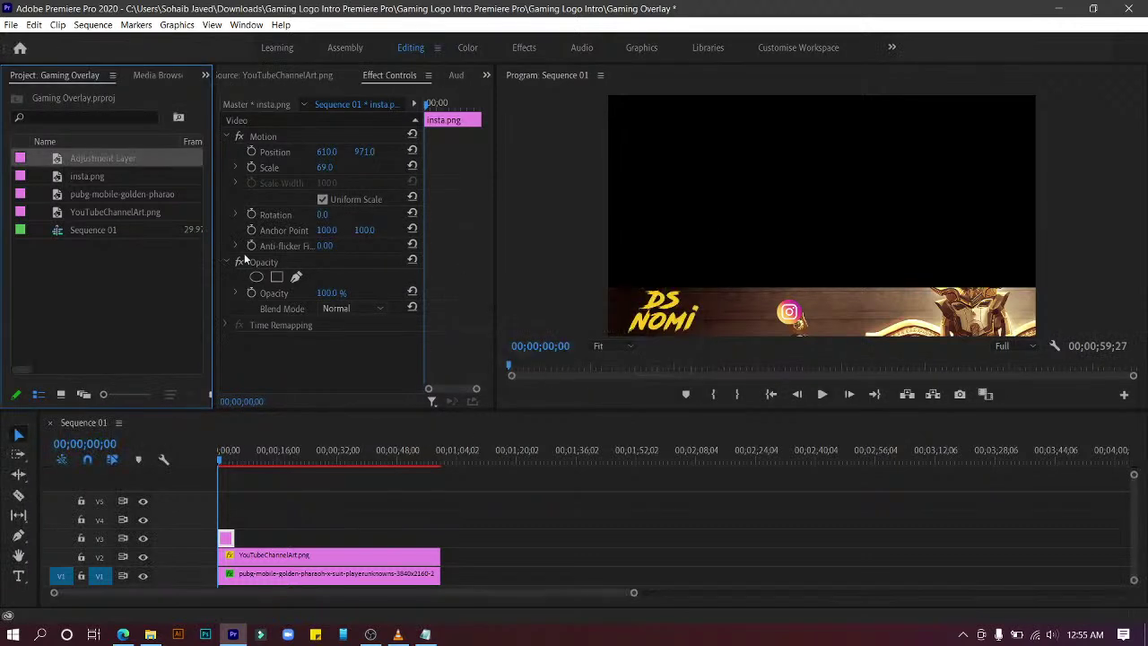
drag(142, 155, 228, 522)
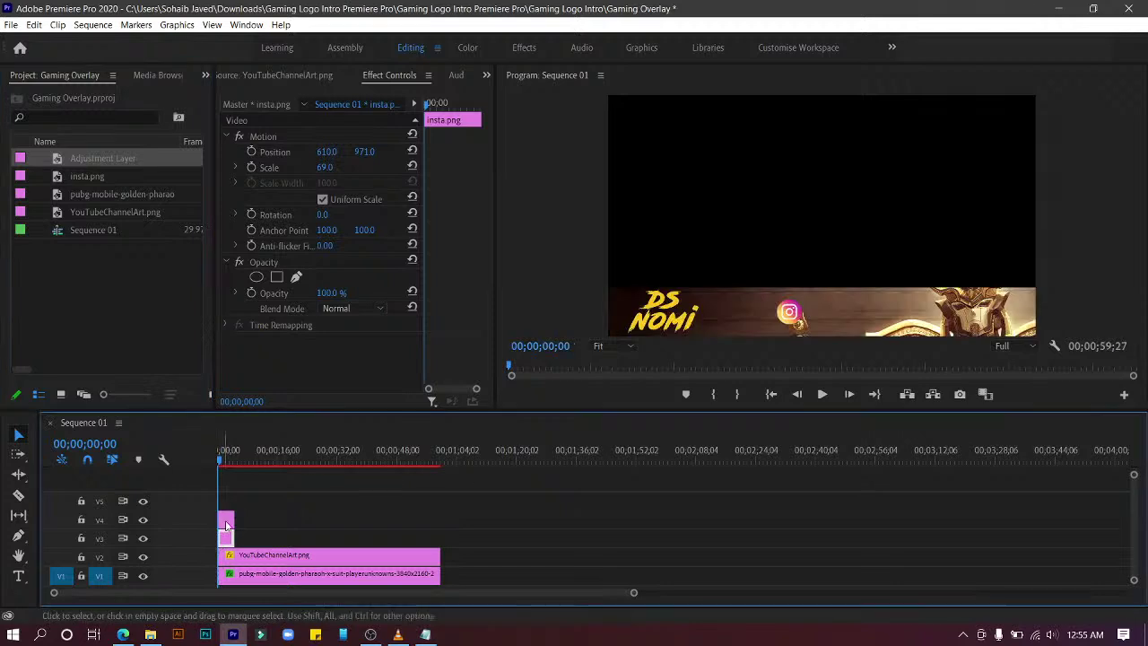
Step: Add the text "ig_dsnomi" beside the Instagram icon on the banner and select all of its characters
click(226, 522)
click(18, 577)
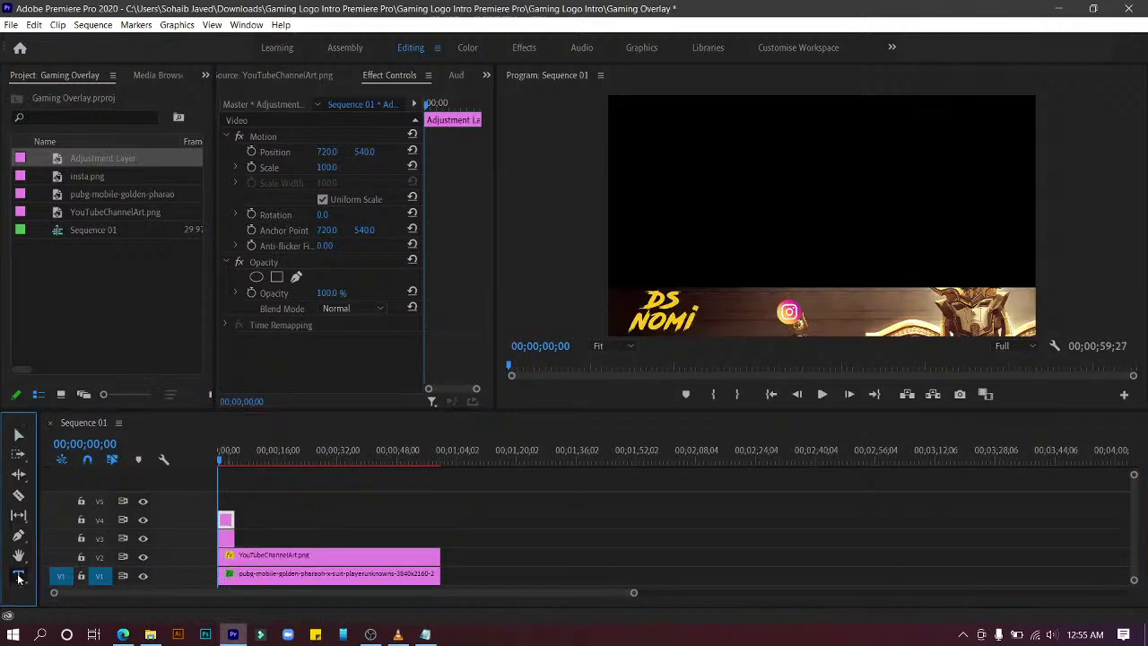
click(815, 313)
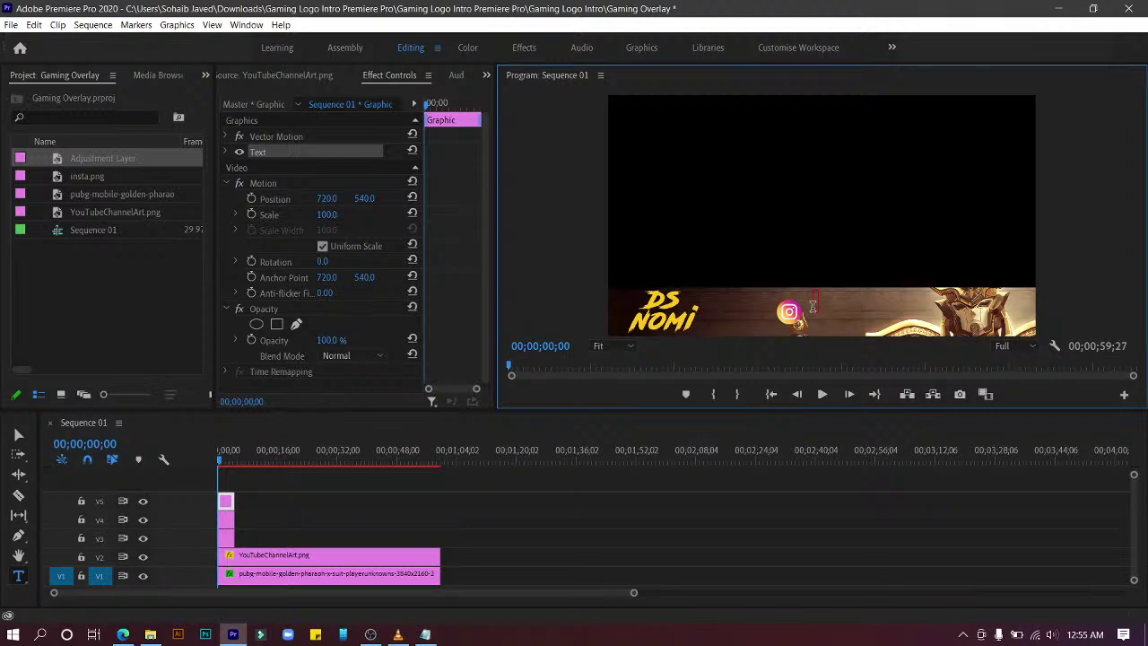
text(ig_dsnomi)
key(ctrl+a)
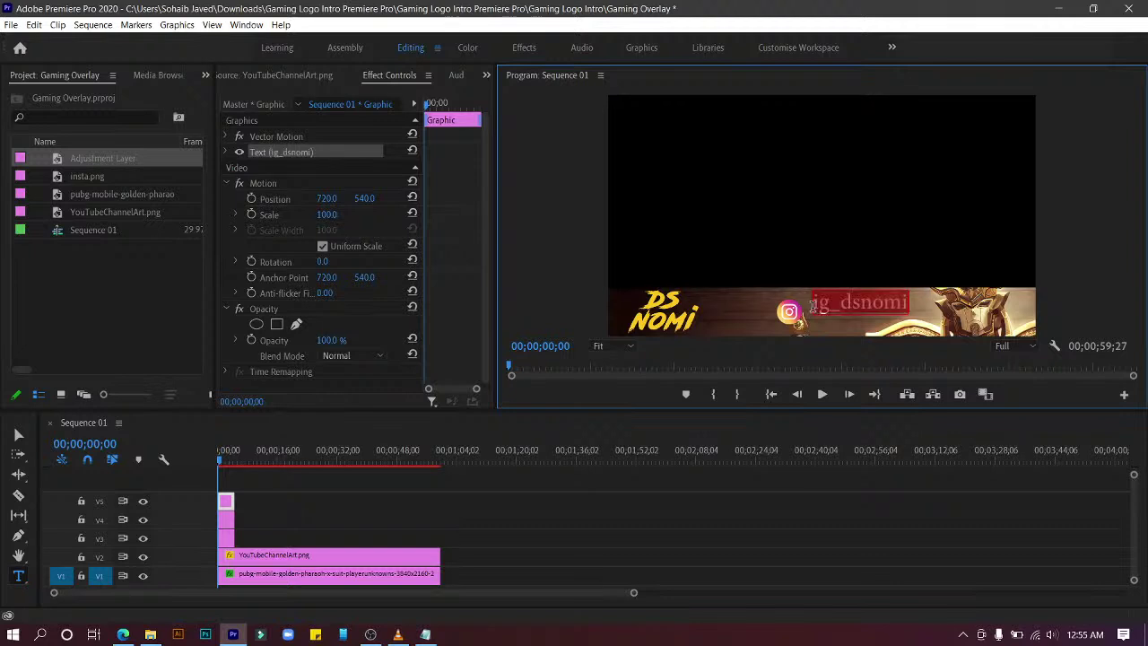
Step: Set the font of the ig_dsnomi text to Road Rage
click(226, 152)
click(305, 199)
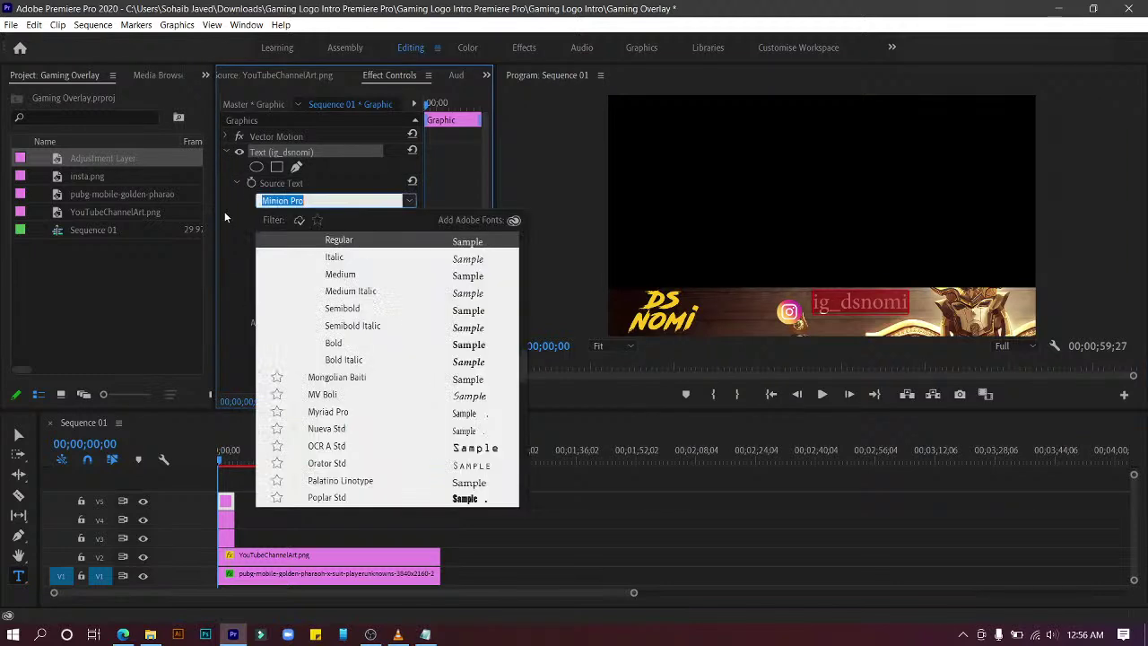
text(road)
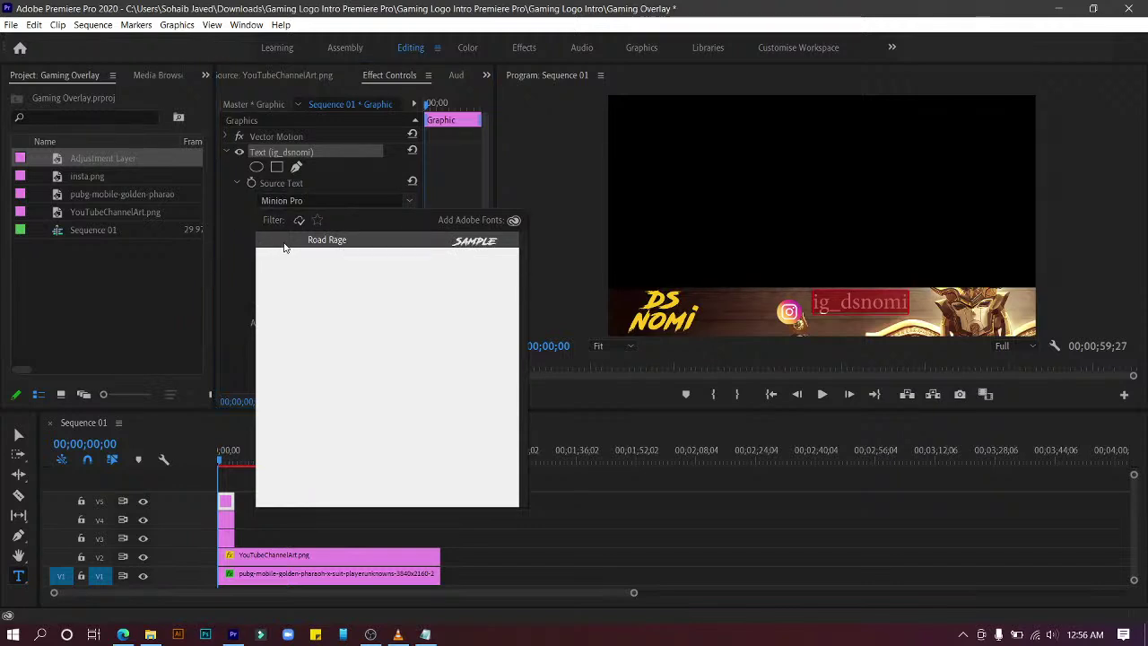
click(365, 240)
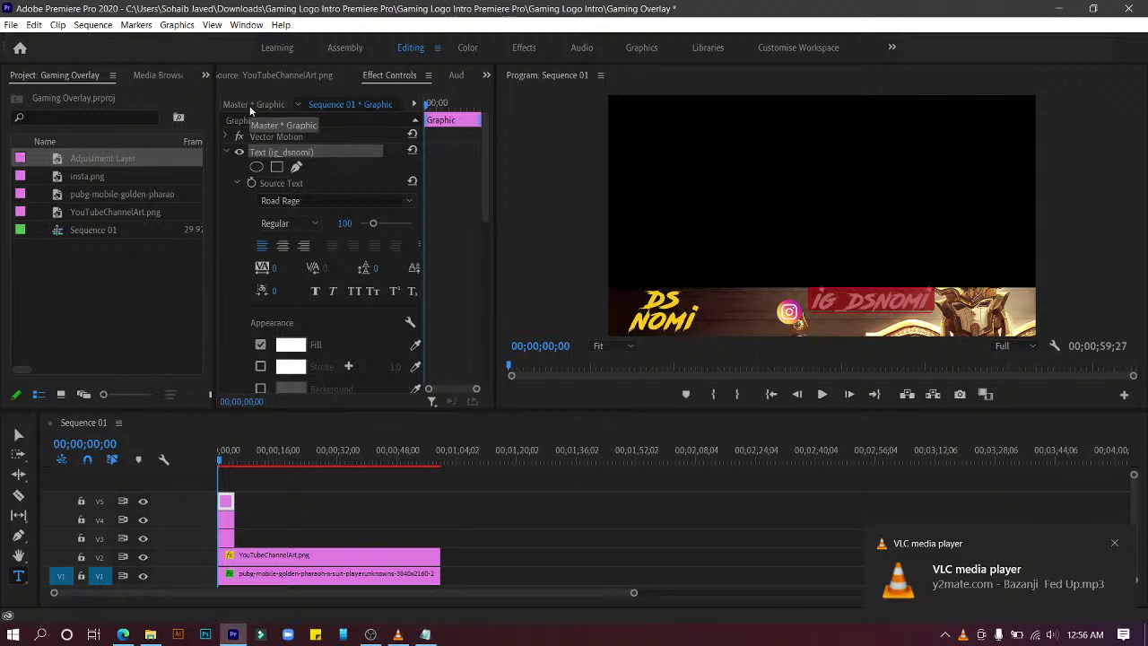
Step: Lower the ig_dsnomi text to position 720, 595 so it lines up with the icon, and deselect it
click(225, 153)
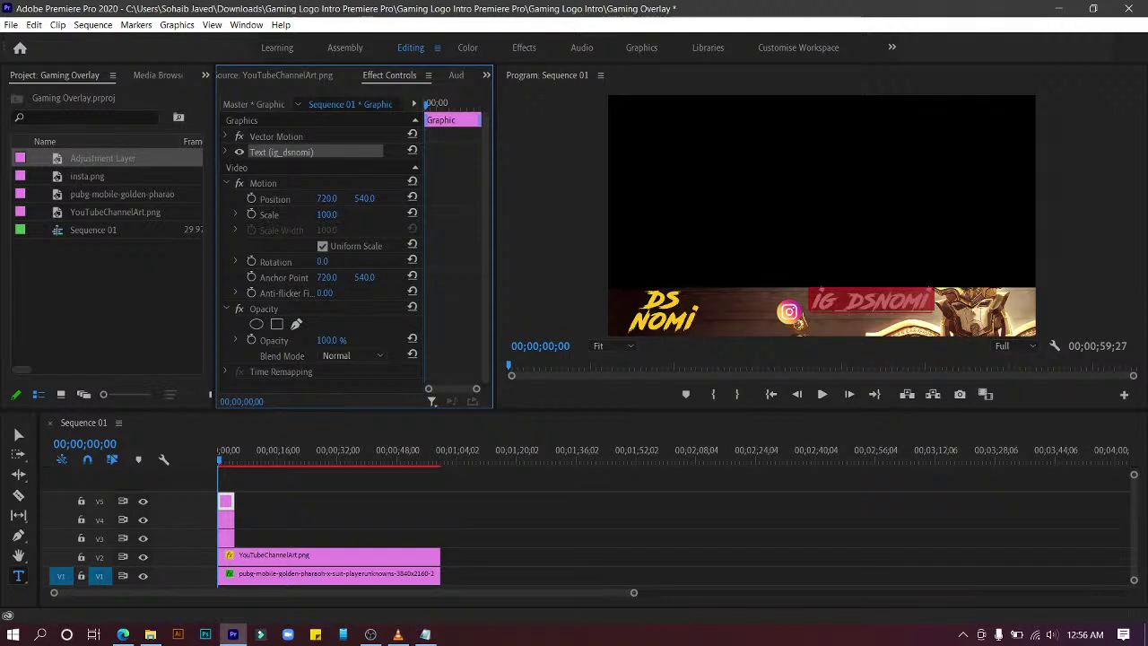
click(327, 198)
key(Return)
drag(364, 199, 409, 198)
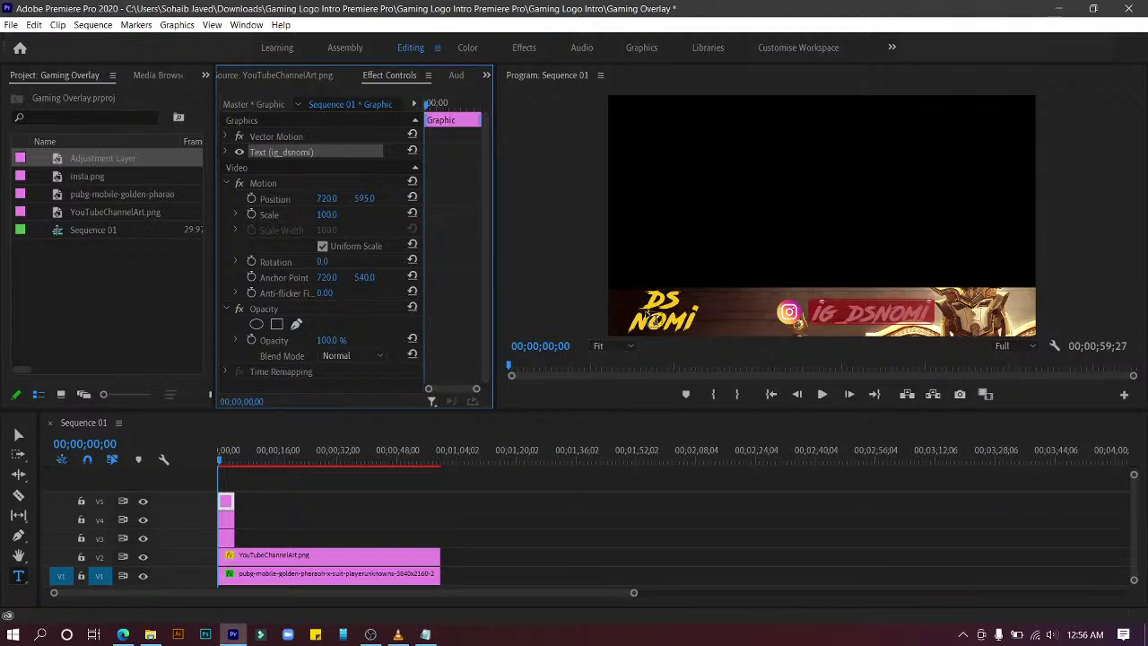
click(18, 434)
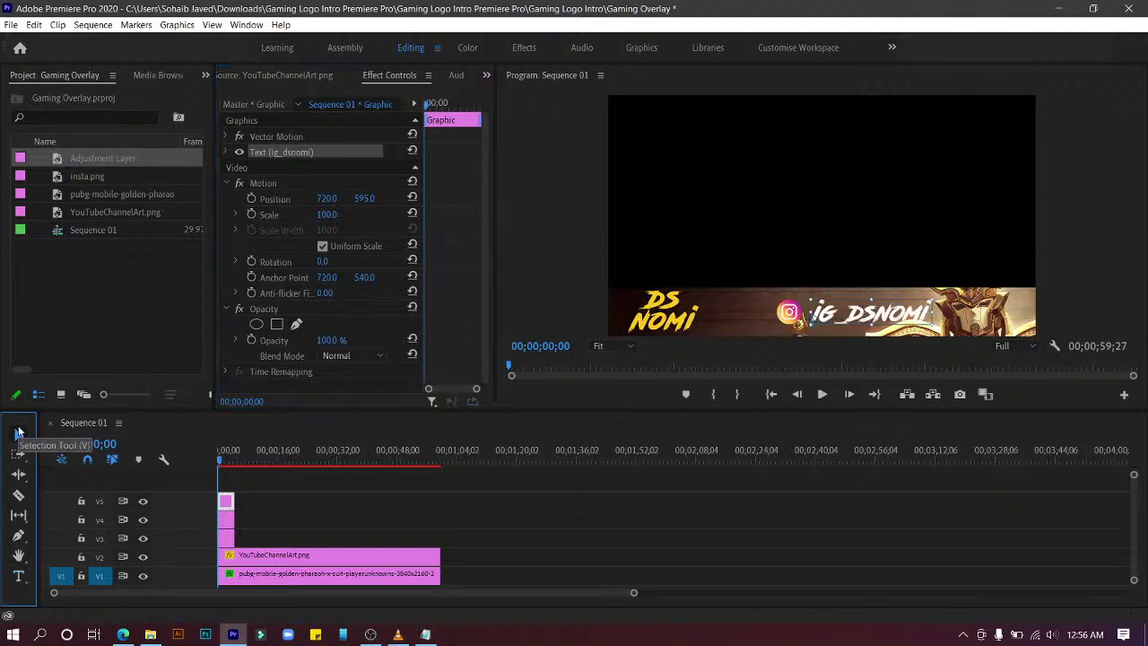
click(726, 241)
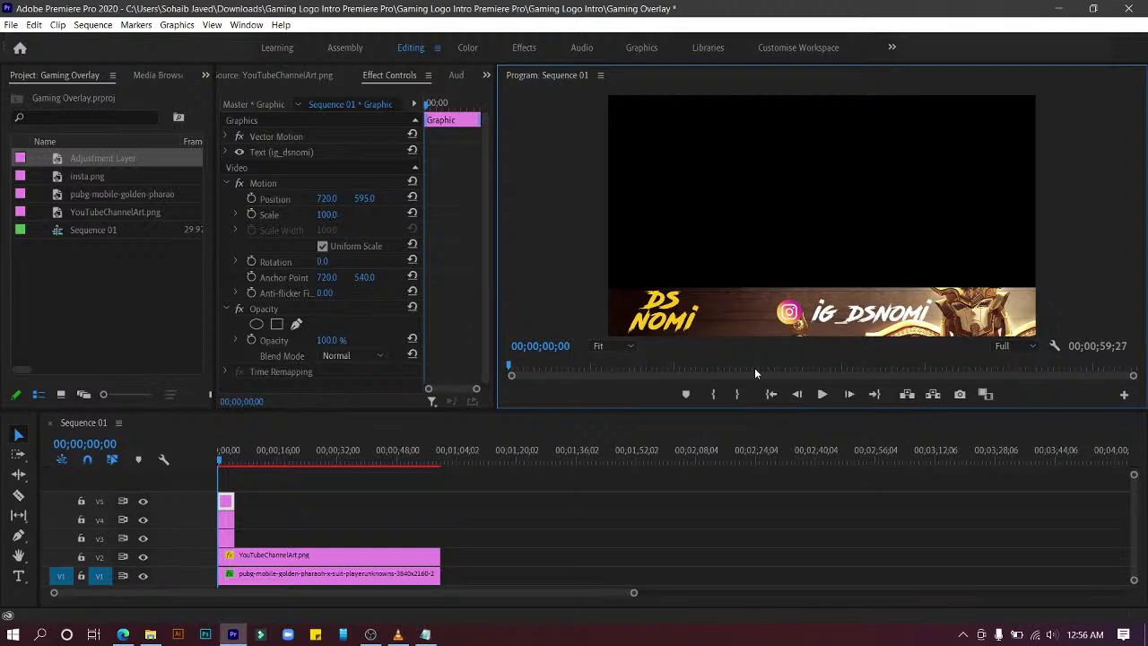
Step: Remove the adjustment layer clip from track V4 and select the Instagram icon clip on V3
click(829, 324)
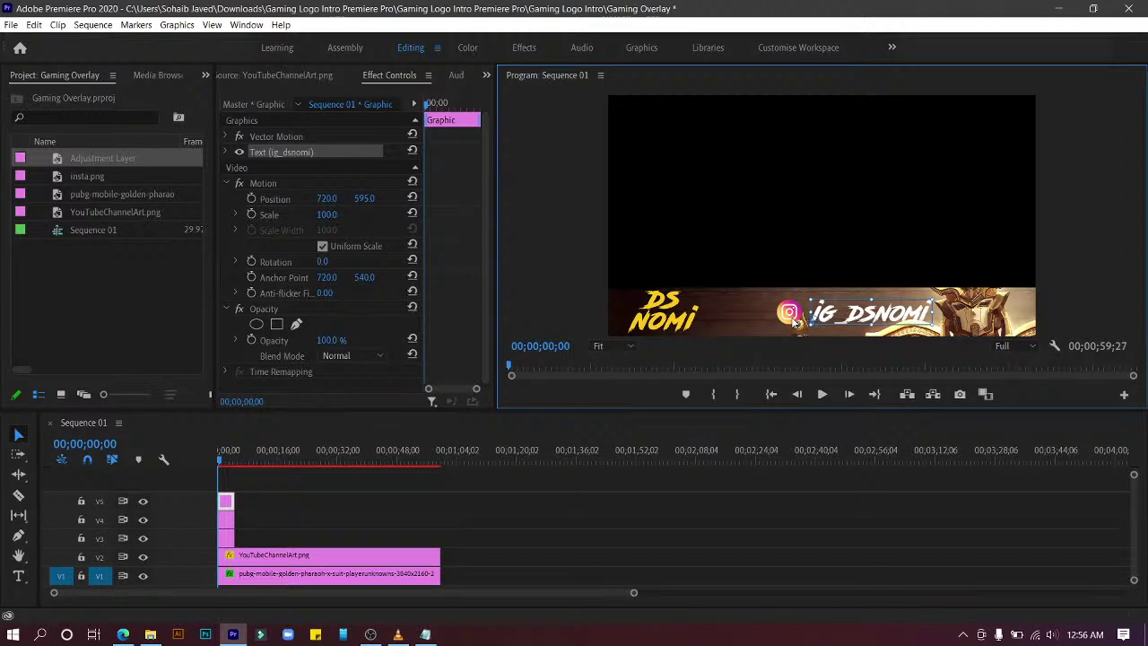
click(792, 321)
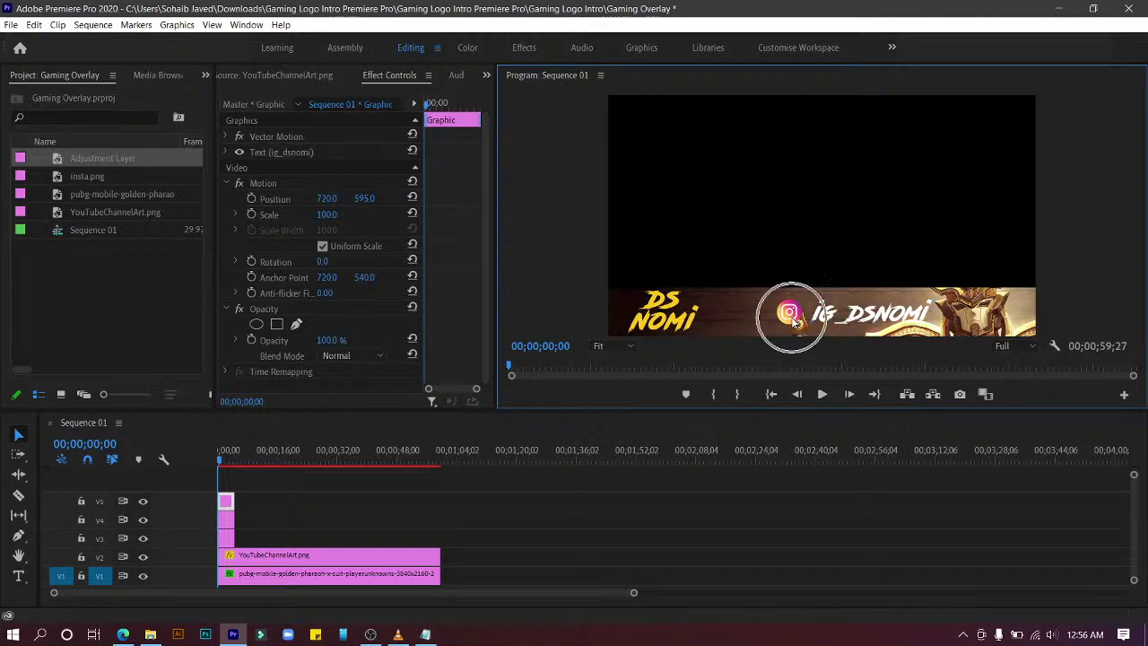
click(226, 520)
drag(226, 520, 226, 538)
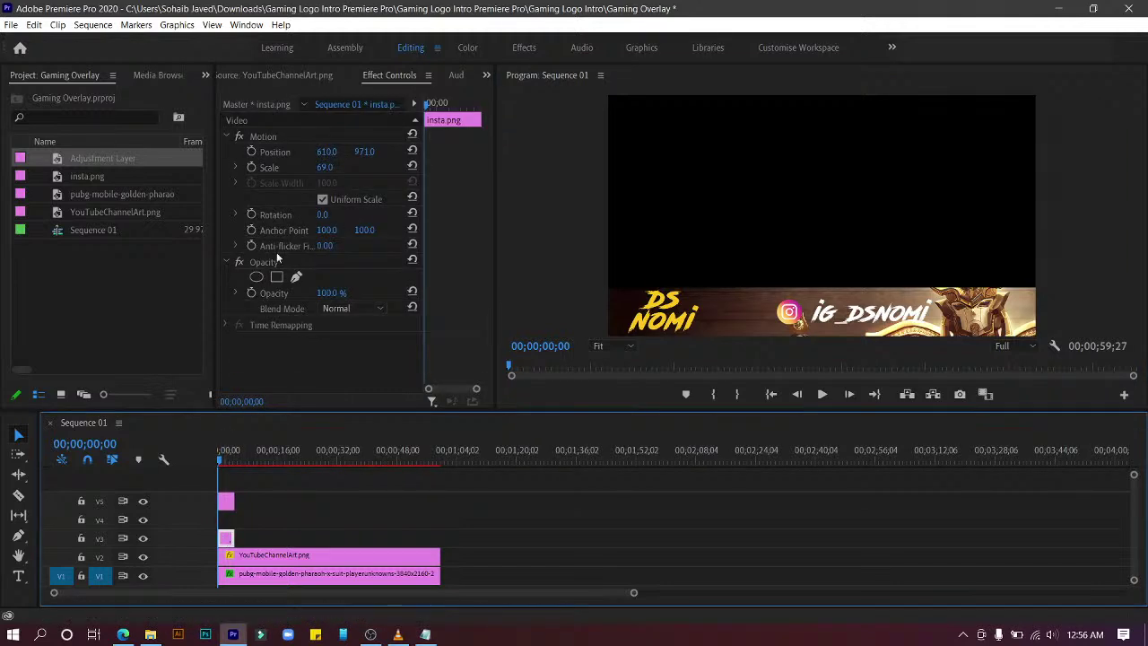
Step: Move the Instagram icon to position 539, 973 and enlarge its scale to 77
click(325, 154)
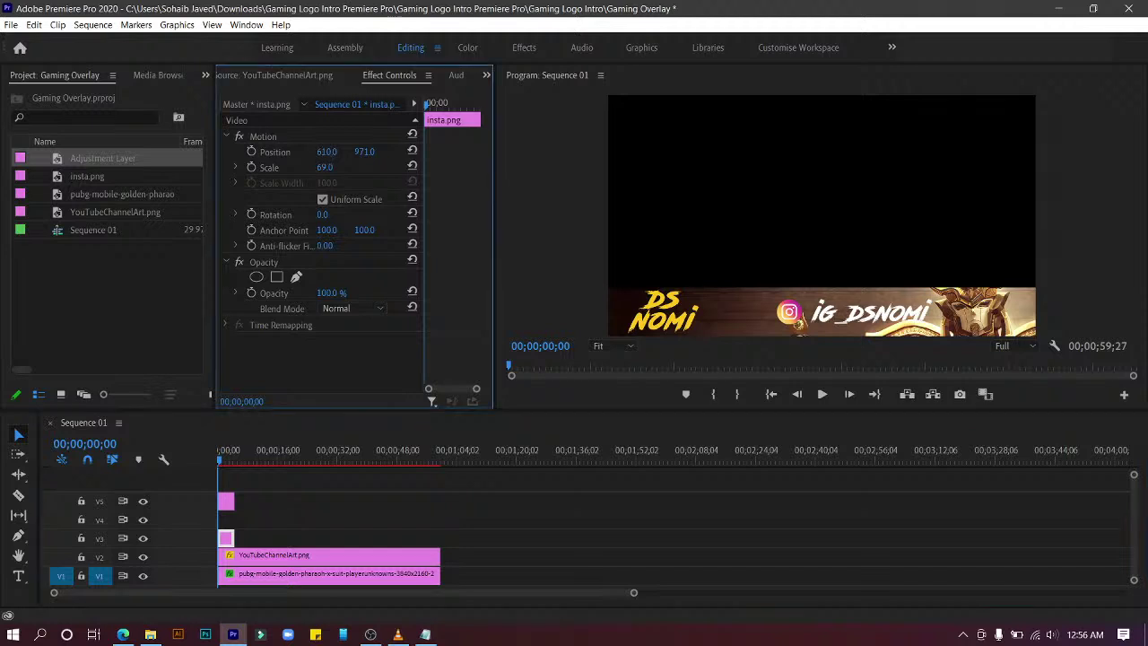
click(327, 151)
key(Tab)
key(Return)
key(Up)
key(Up)
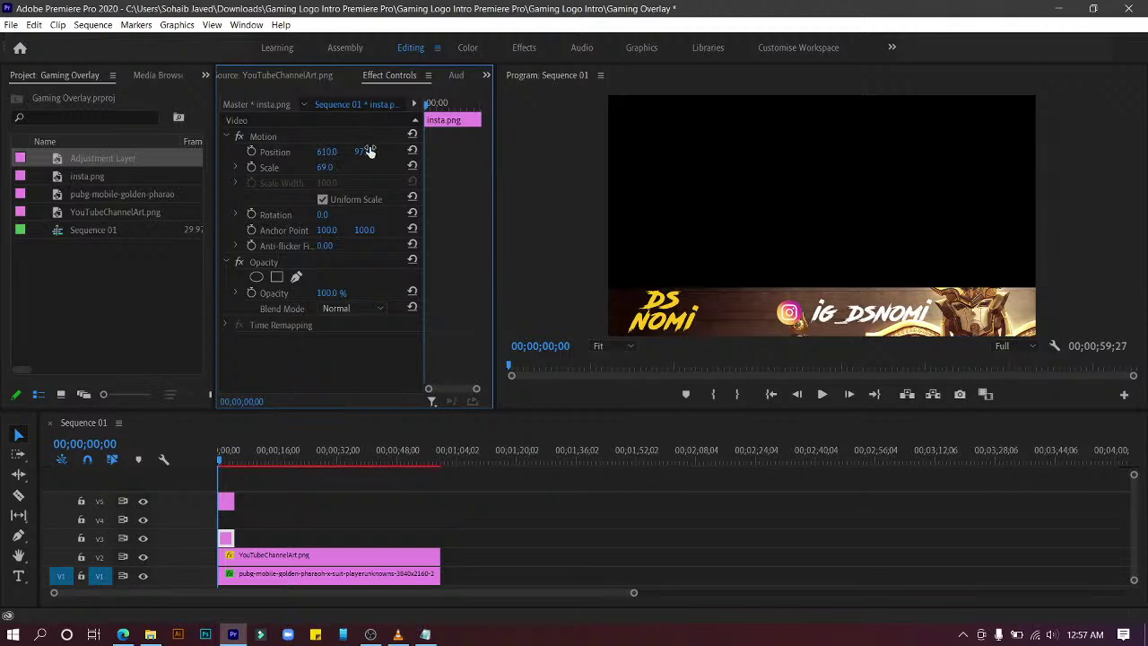
drag(326, 151, 261, 152)
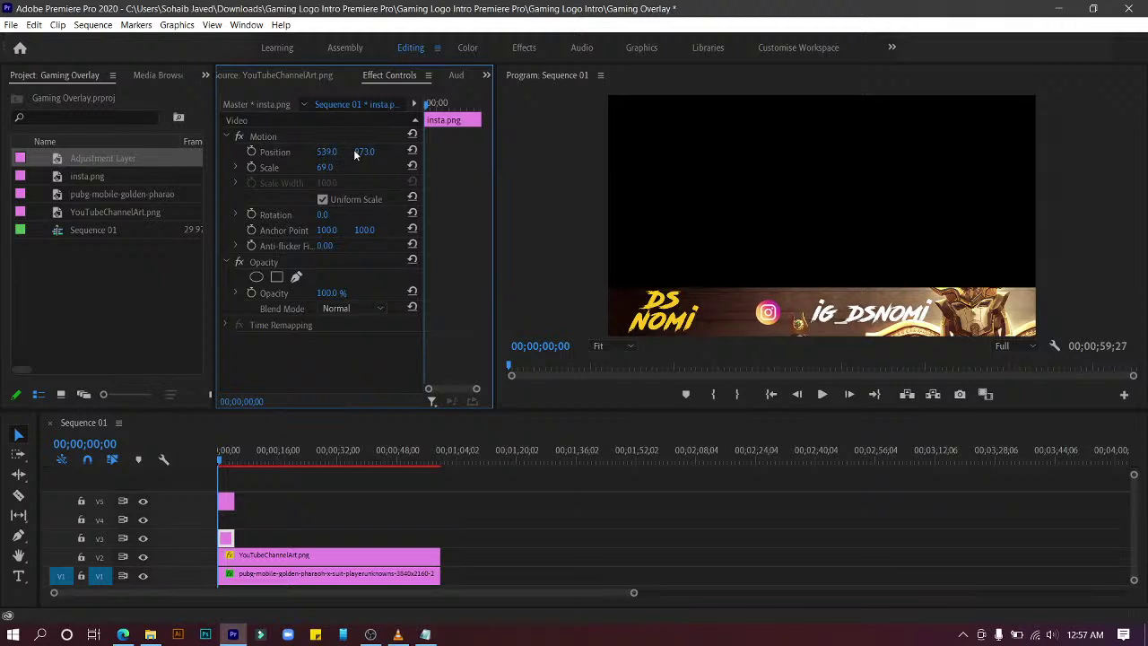
drag(323, 173, 331, 173)
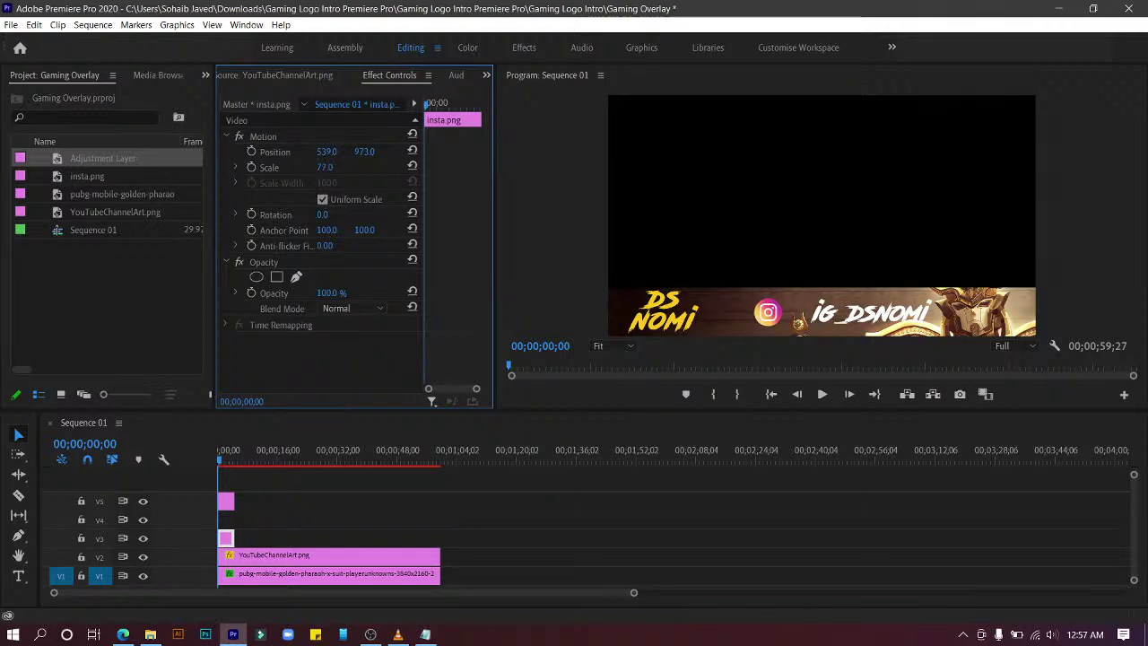
Step: Shift the ig_dsnomi text closer to the icon, to position 644, 595
click(226, 500)
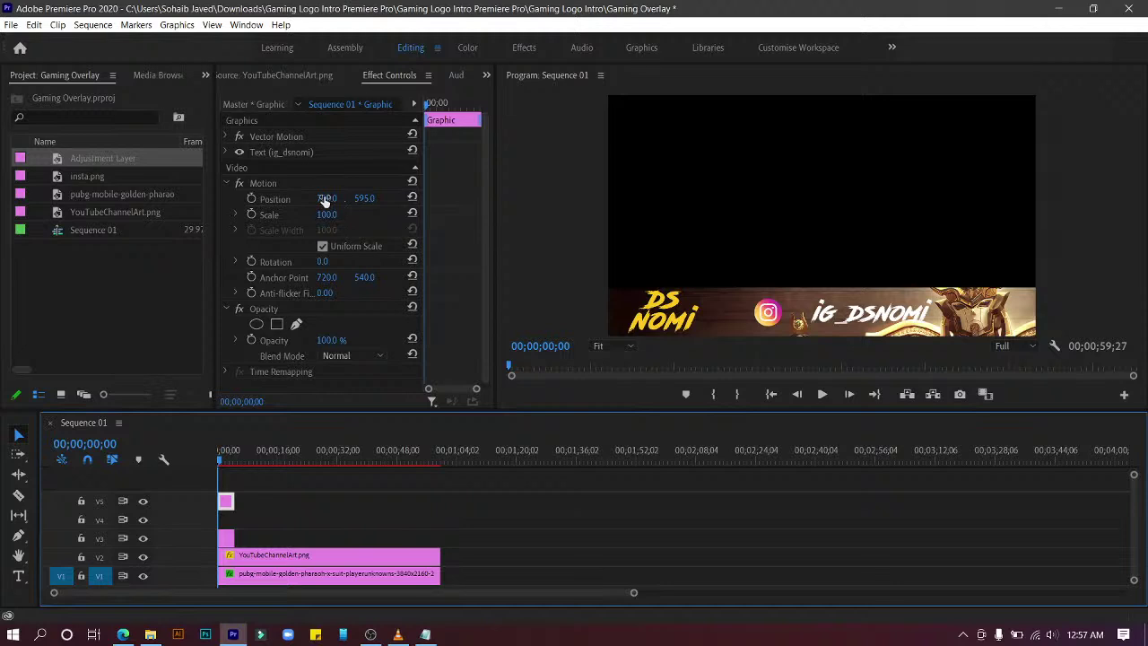
drag(326, 198, 262, 198)
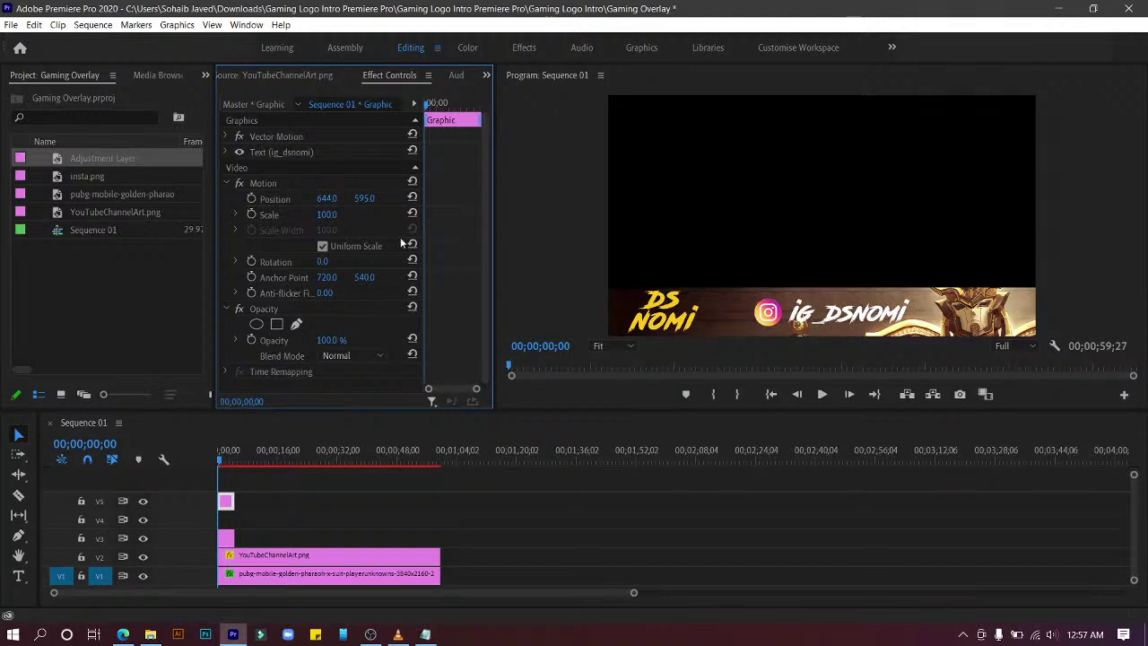
Step: Move the ig_dsnomi text clip down to V4 and nest it with the Instagram icon clip as a sequence named Instagram
click(225, 505)
drag(225, 505, 208, 541)
click(251, 511)
right_click(225, 518)
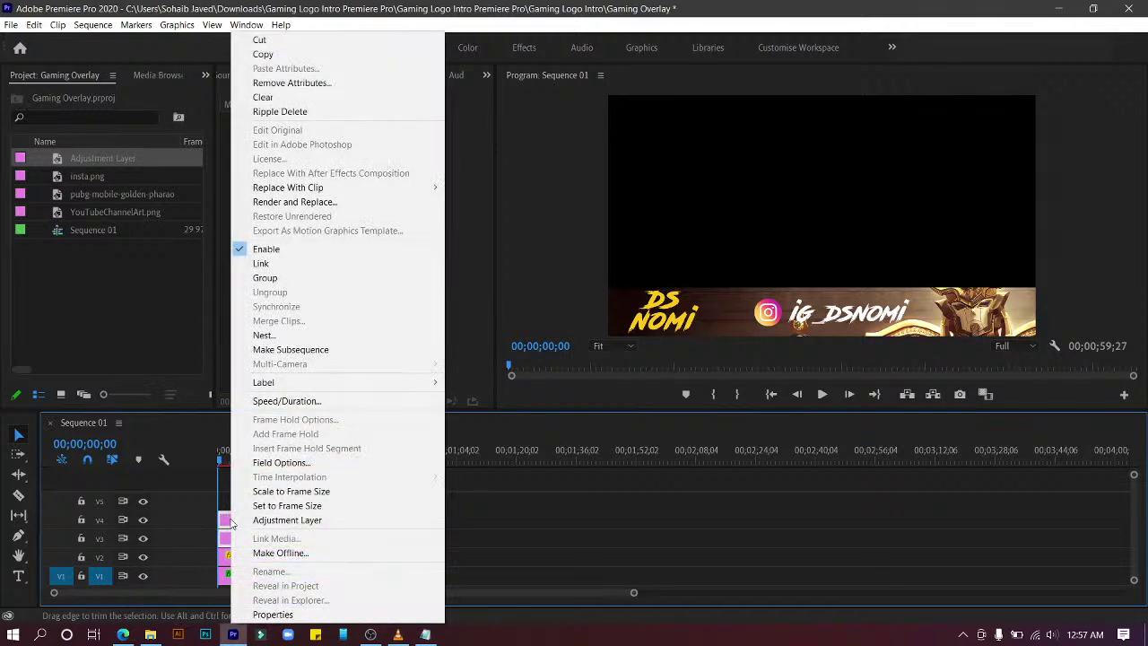
click(282, 336)
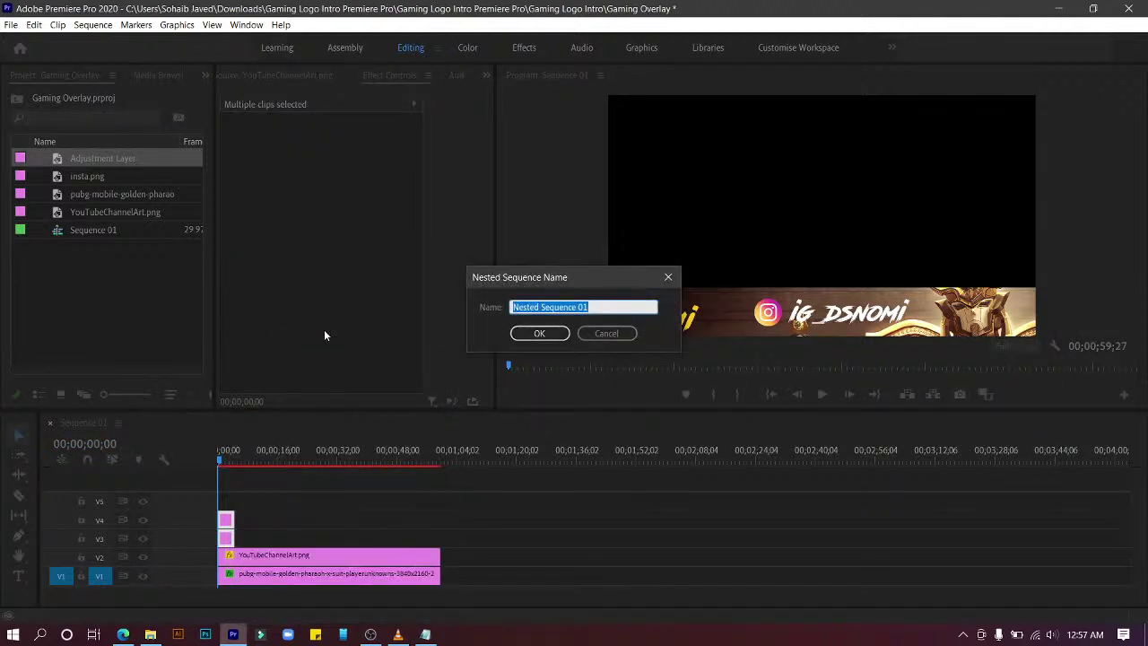
text(I)
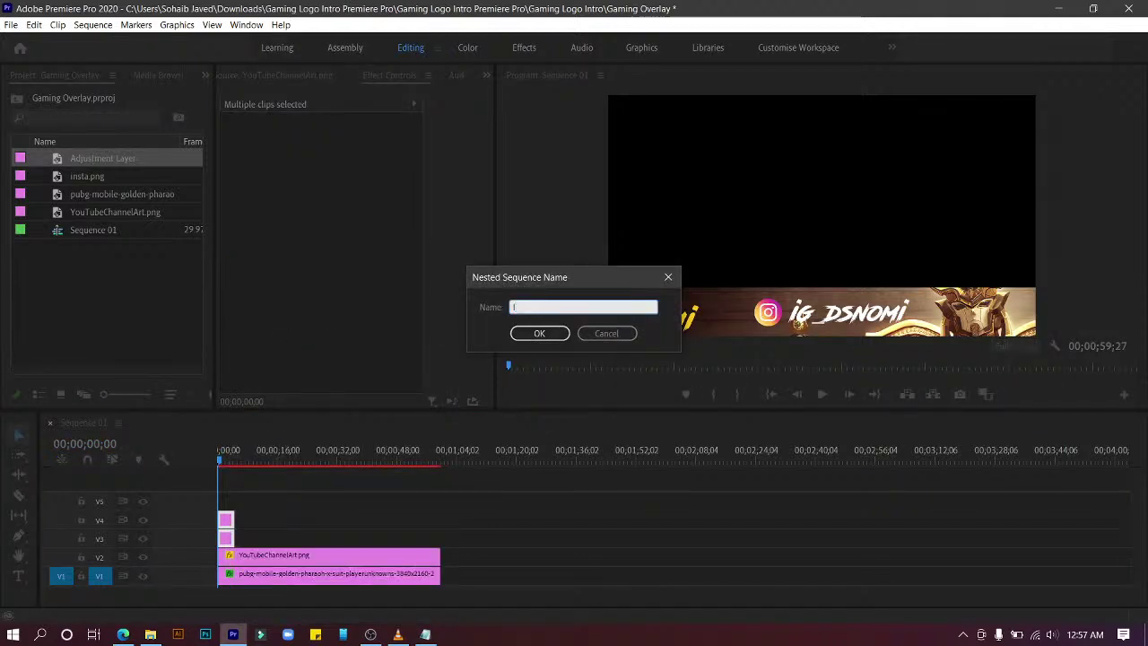
text(nstagram)
key(Return)
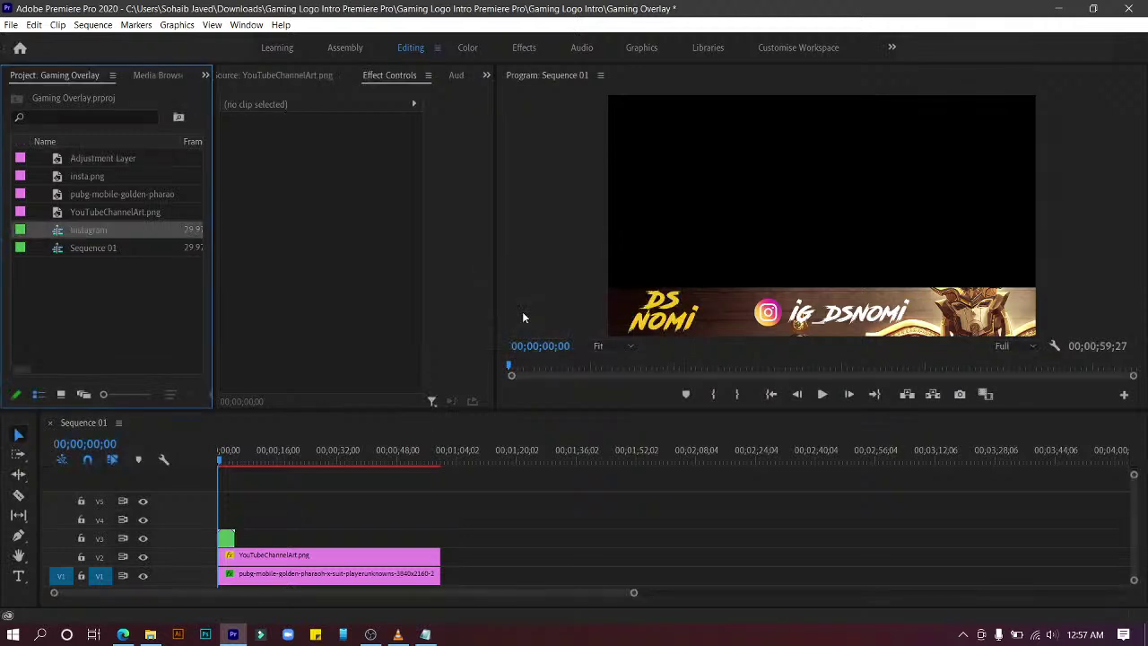
Step: Enable position keyframing on the nested Instagram clip at 00;00;00;00 and lower it out of the banner to 720, 711
click(228, 540)
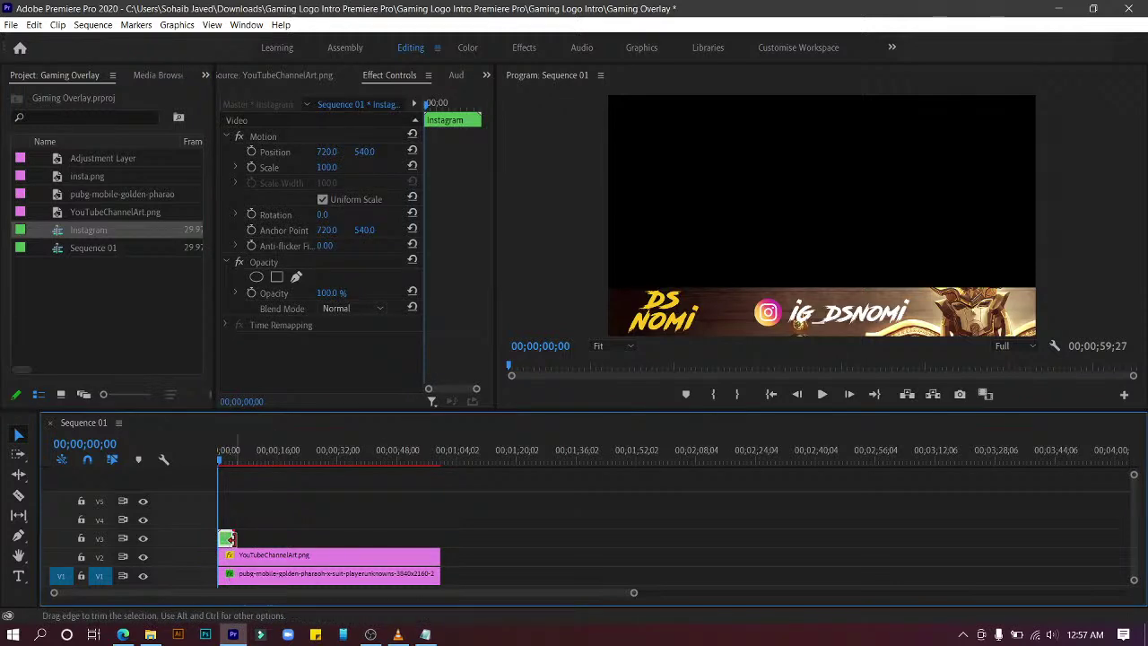
drag(229, 538, 246, 539)
mouse_move(218, 463)
mouse_down()
mouse_move(237, 466)
mouse_move(208, 469)
mouse_up()
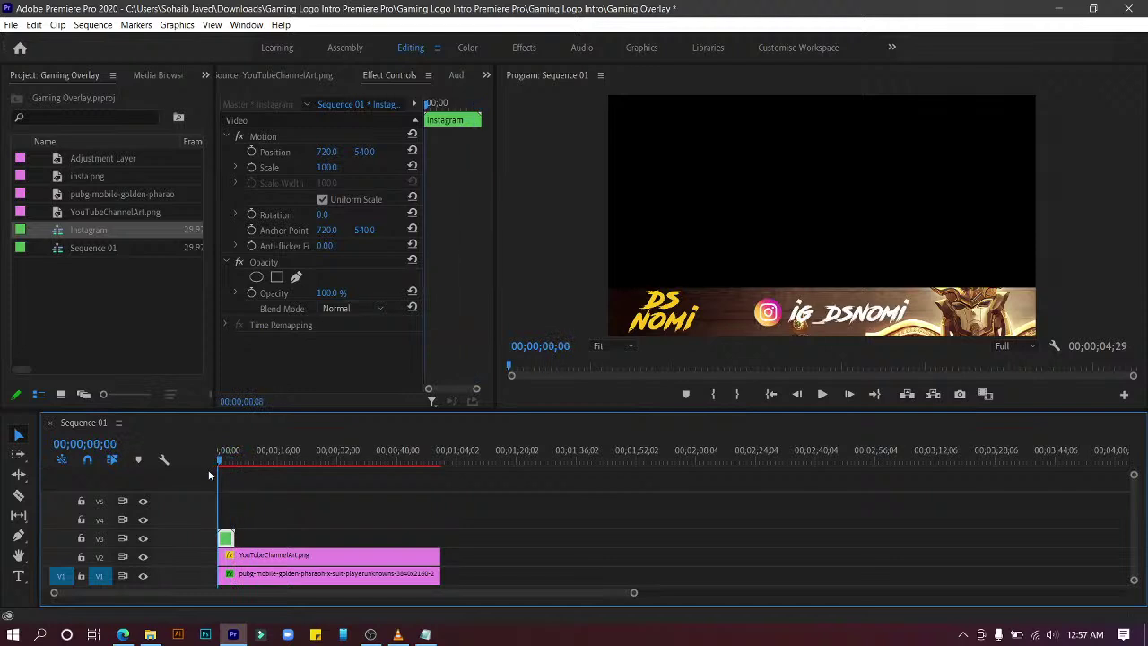
right_click(225, 538)
key(Escape)
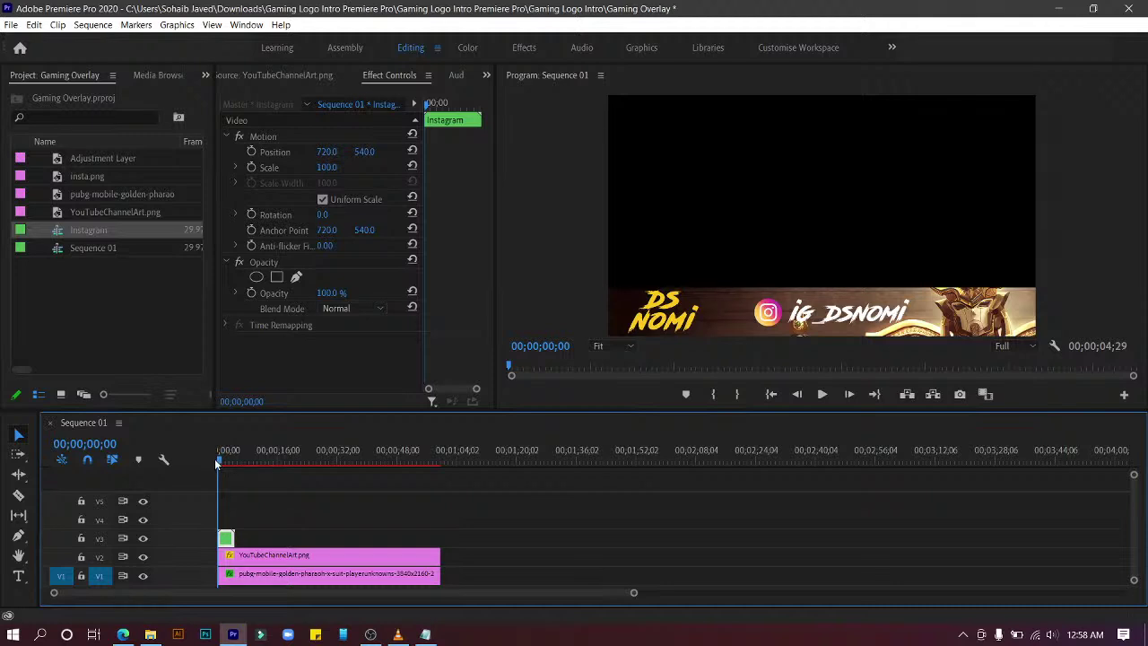
click(254, 154)
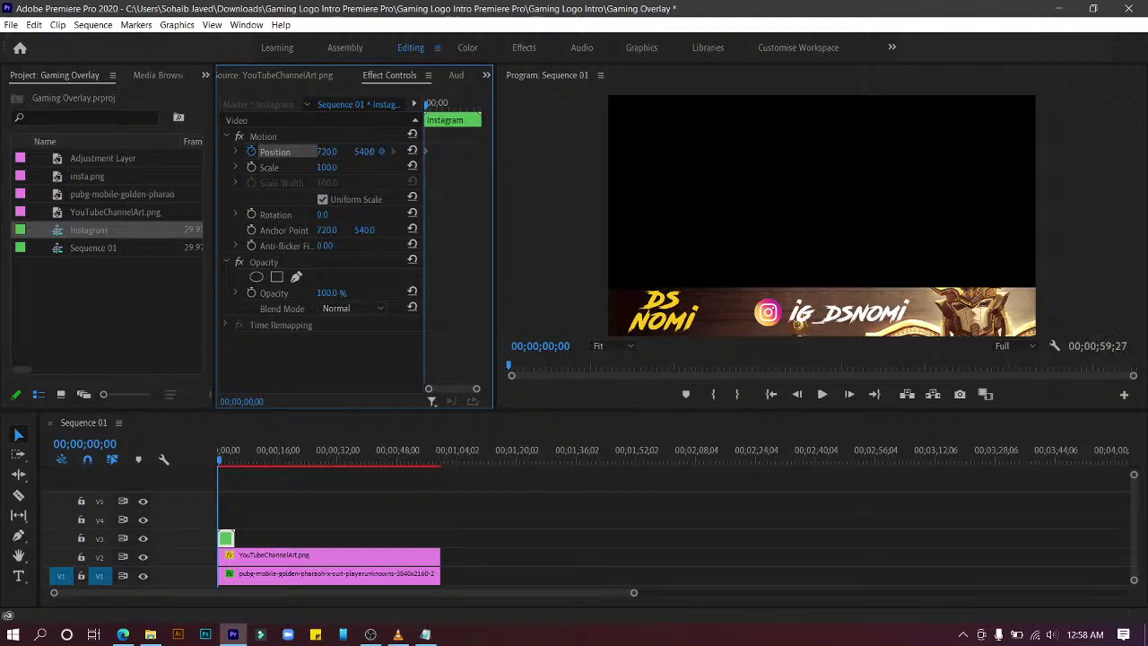
drag(327, 152, 334, 152)
drag(333, 151, 368, 151)
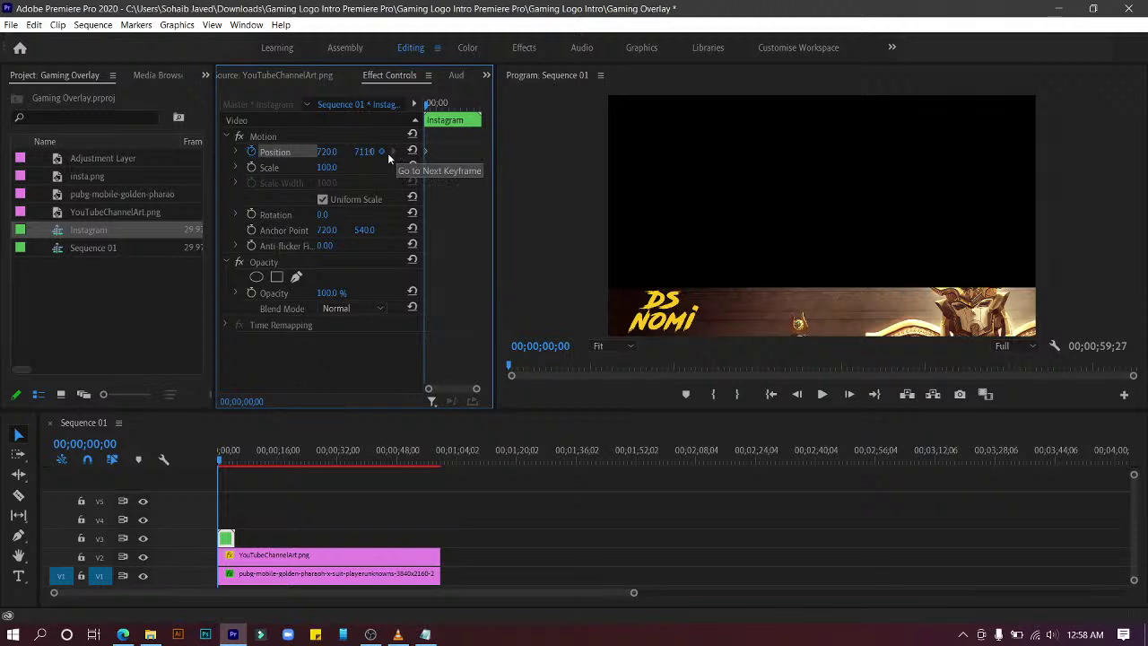
Step: At 00;00;01;00, add a position keyframe raising the Instagram clip back into the banner at 720, 537
click(857, 394)
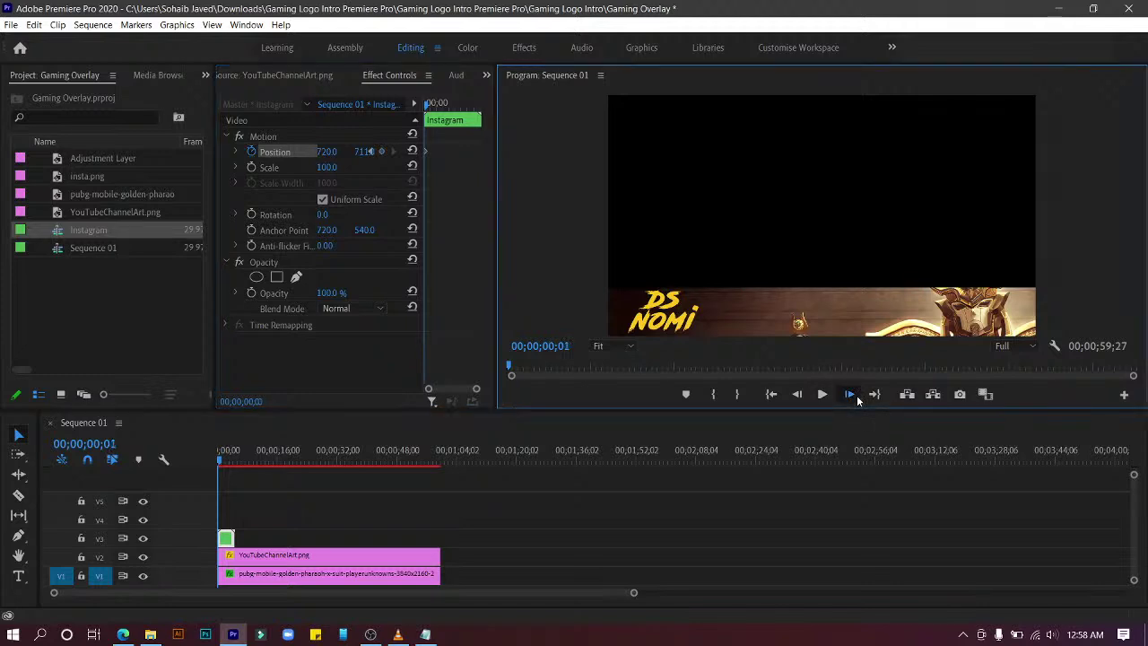
click(856, 395)
click(856, 395)
click(856, 395)
click(857, 395)
click(856, 394)
click(856, 395)
click(856, 394)
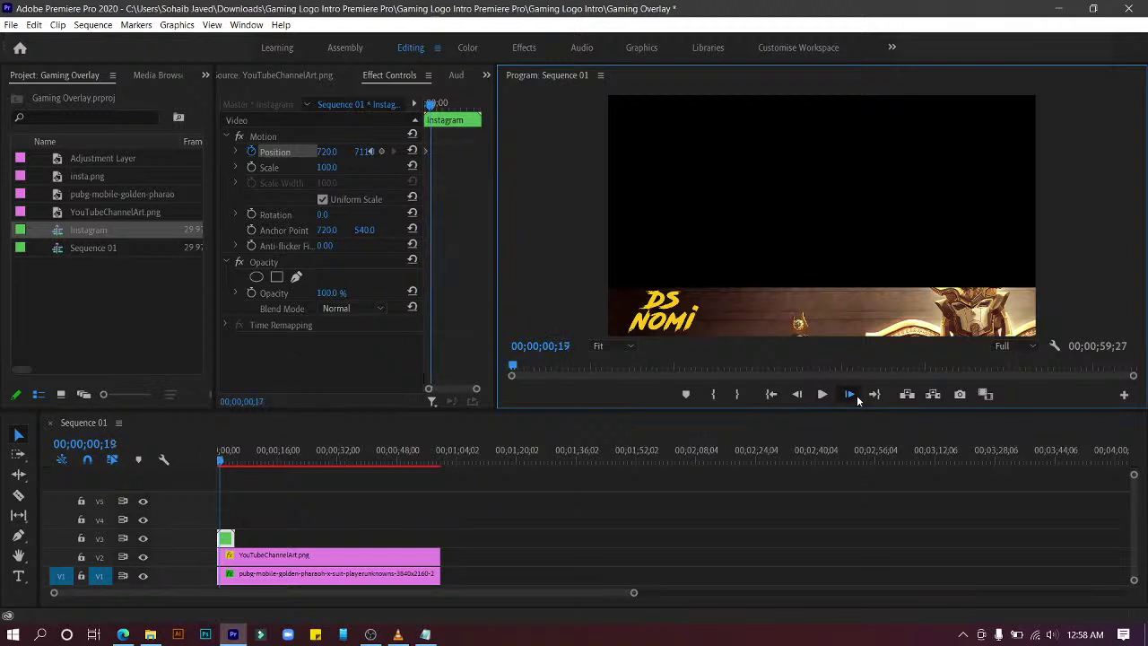
double_click(856, 394)
double_click(856, 395)
click(856, 395)
double_click(856, 395)
click(856, 395)
click(856, 395)
click(856, 395)
click(856, 394)
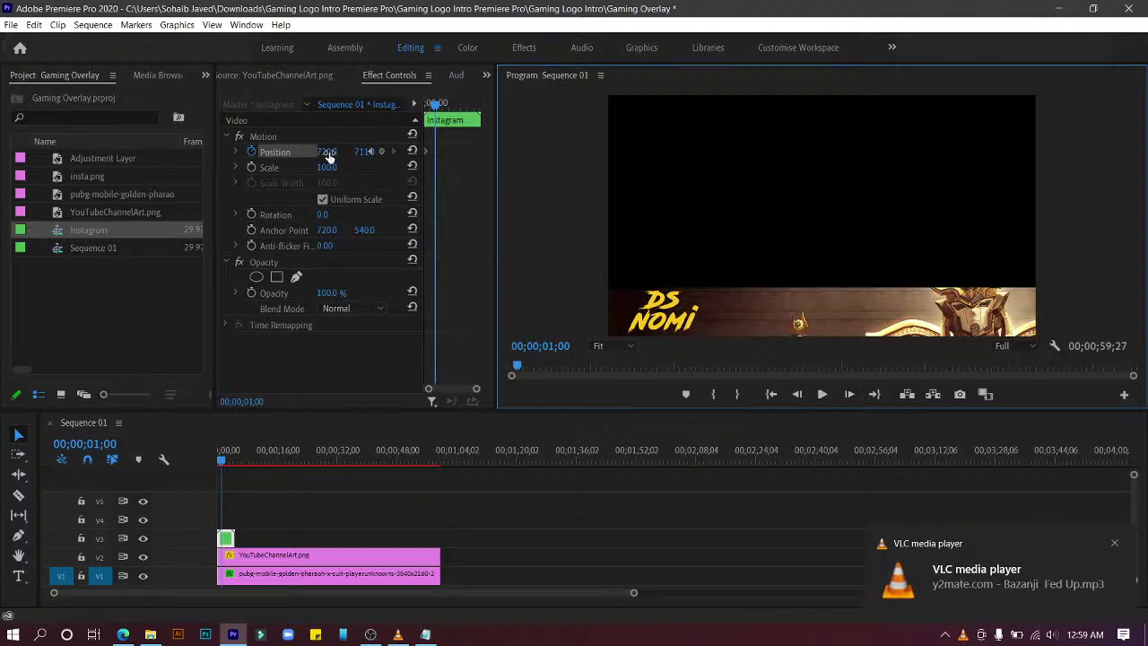
click(330, 153)
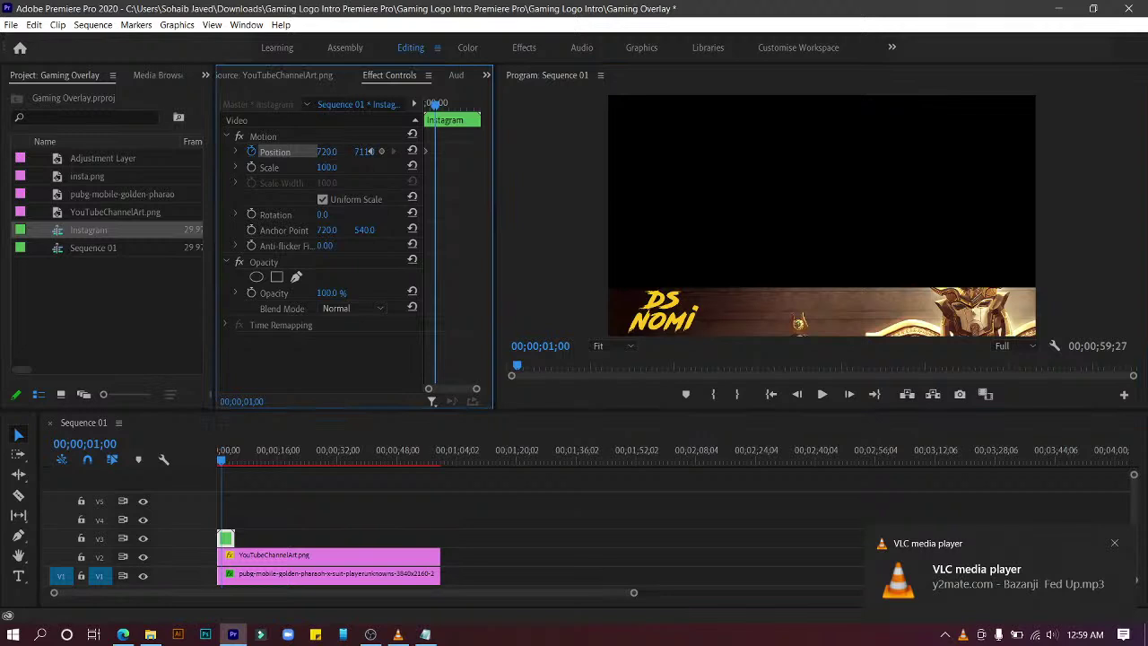
click(369, 151)
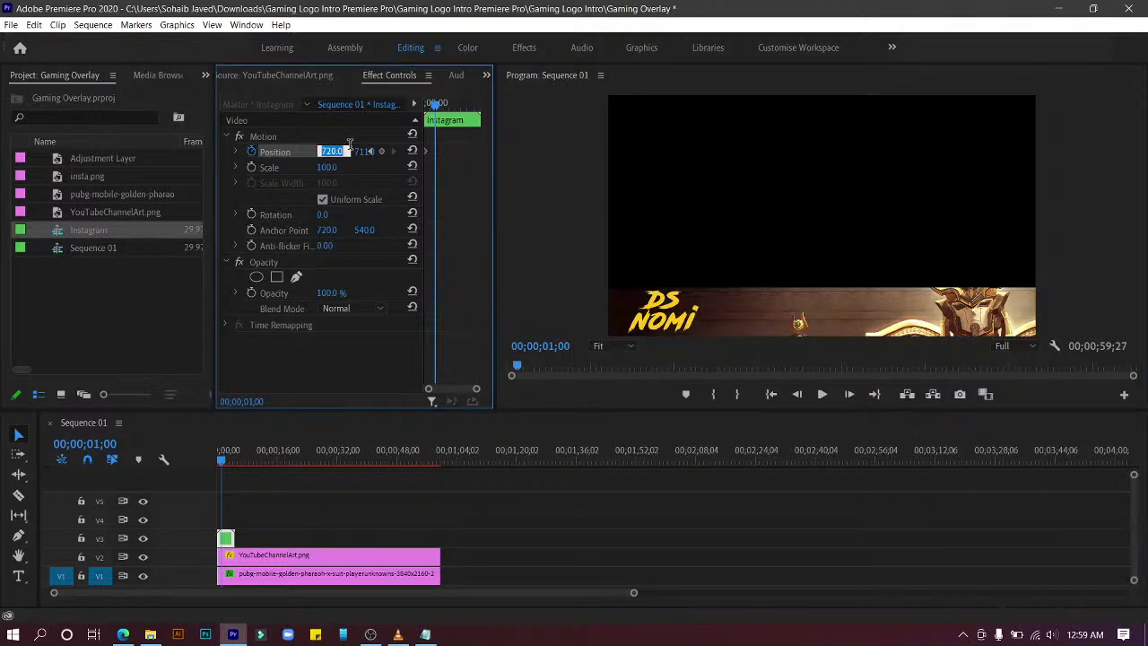
text(718)
key(Return)
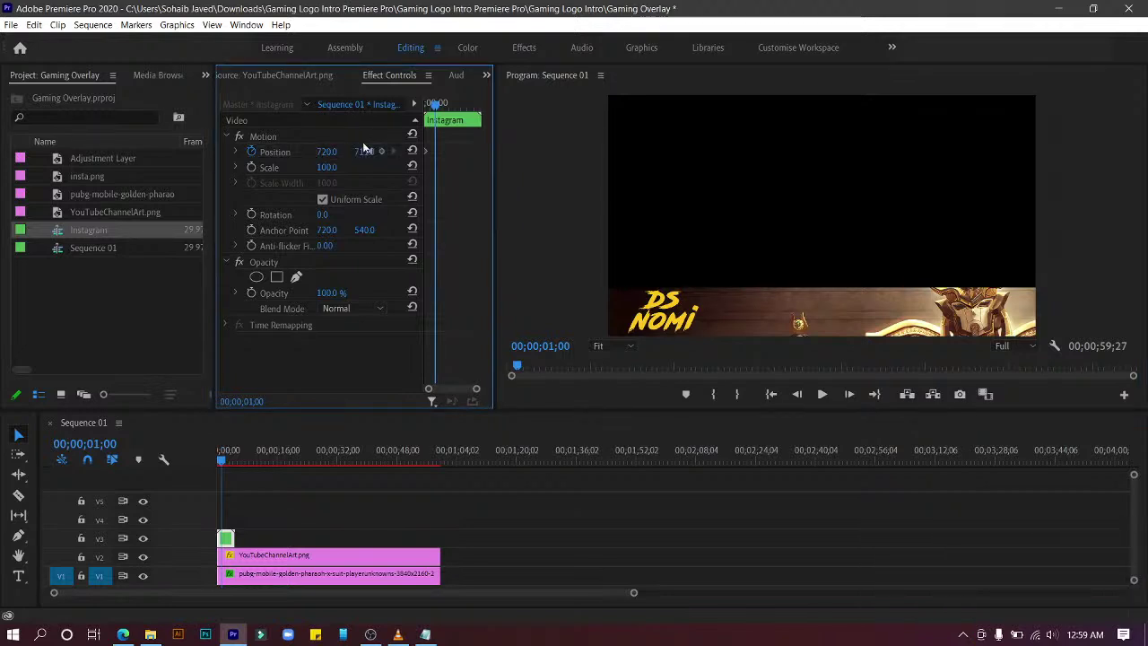
drag(368, 151, 368, 151)
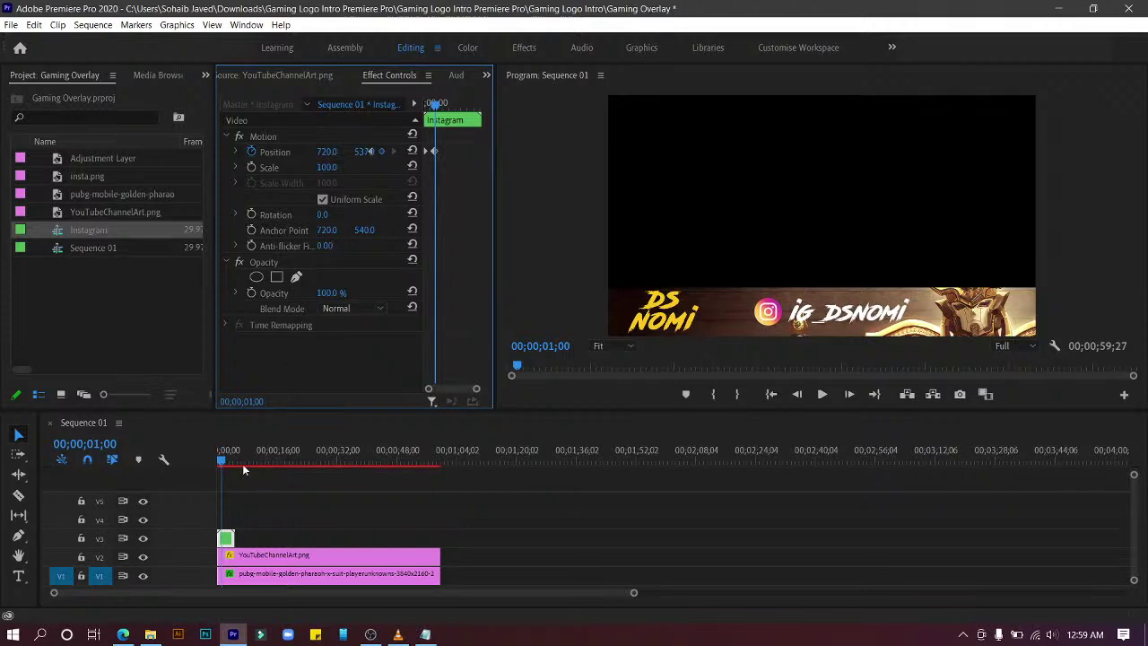
Step: At 00;00;04;24, add a position keyframe that drops the Instagram clip out of frame to 720, 716
drag(222, 463, 236, 462)
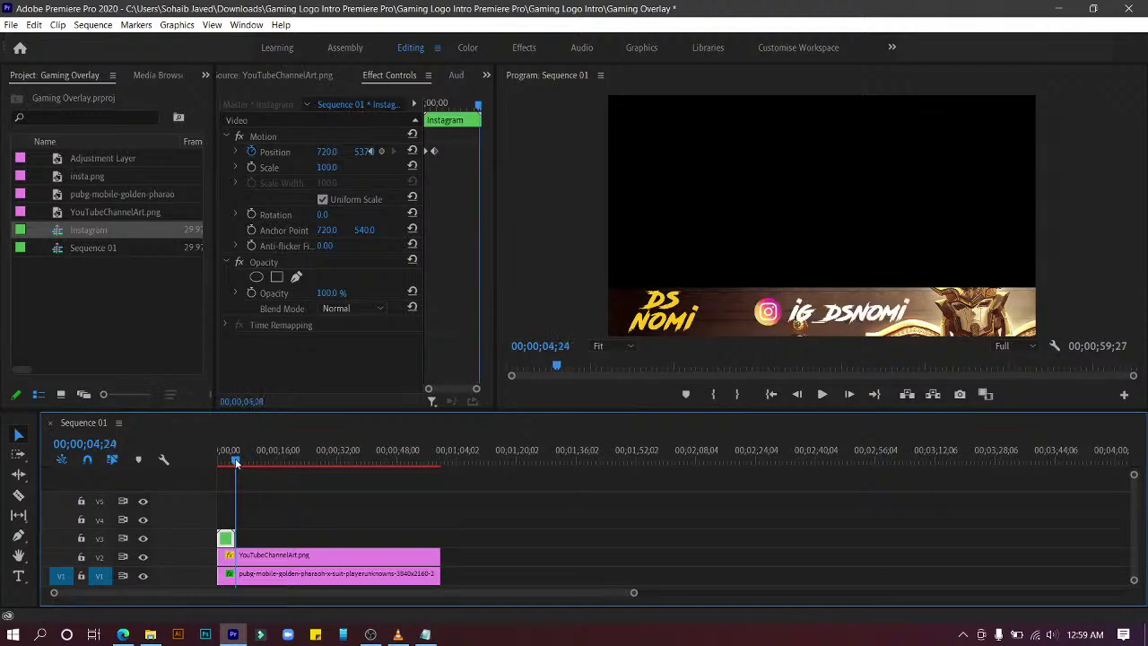
drag(359, 151, 369, 151)
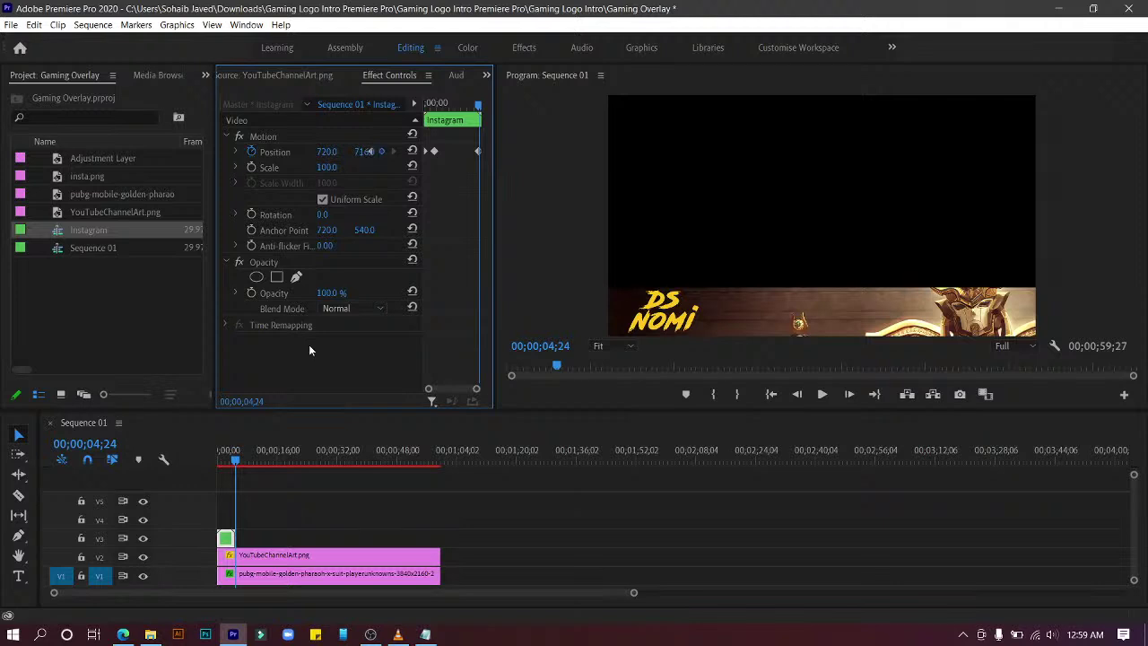
Step: At 00;00;03;17, add a position keyframe that brings the Instagram clip back up into the banner before its exit
click(796, 395)
click(796, 394)
click(797, 395)
click(796, 394)
click(796, 395)
click(796, 395)
click(796, 395)
click(797, 395)
click(796, 395)
click(796, 395)
click(796, 395)
click(796, 394)
click(796, 394)
click(797, 395)
click(797, 394)
click(796, 394)
click(796, 395)
click(796, 395)
click(796, 395)
click(796, 395)
click(796, 395)
click(796, 395)
click(796, 394)
click(796, 394)
click(797, 395)
click(796, 395)
click(796, 395)
click(797, 394)
click(796, 395)
click(797, 395)
click(796, 395)
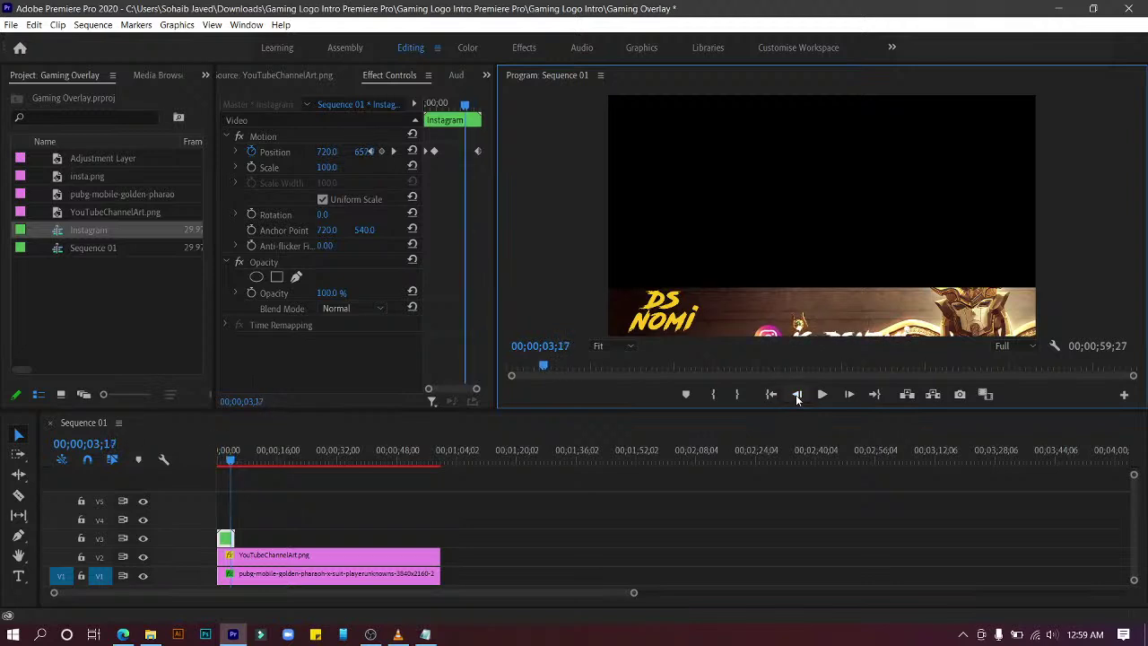
mouse_move(360, 155)
mouse_down()
mouse_move(334, 155)
mouse_move(370, 151)
mouse_up()
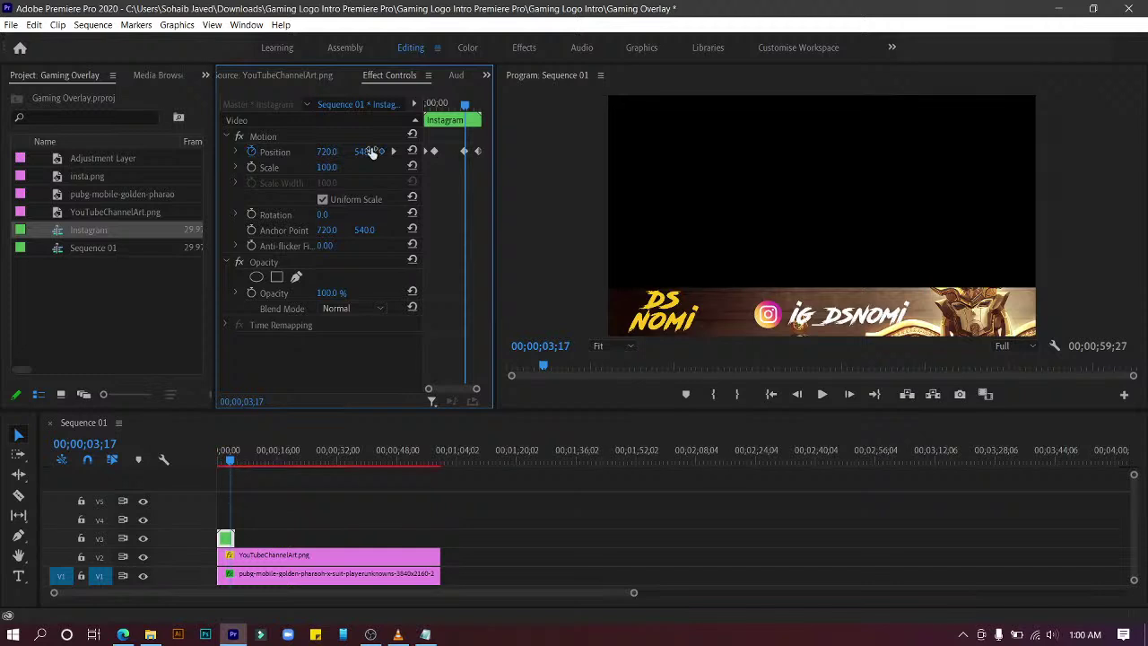
Step: Play the sequence from the start to review the Instagram clip's entrance and exit animation
drag(225, 467, 178, 461)
key(space)
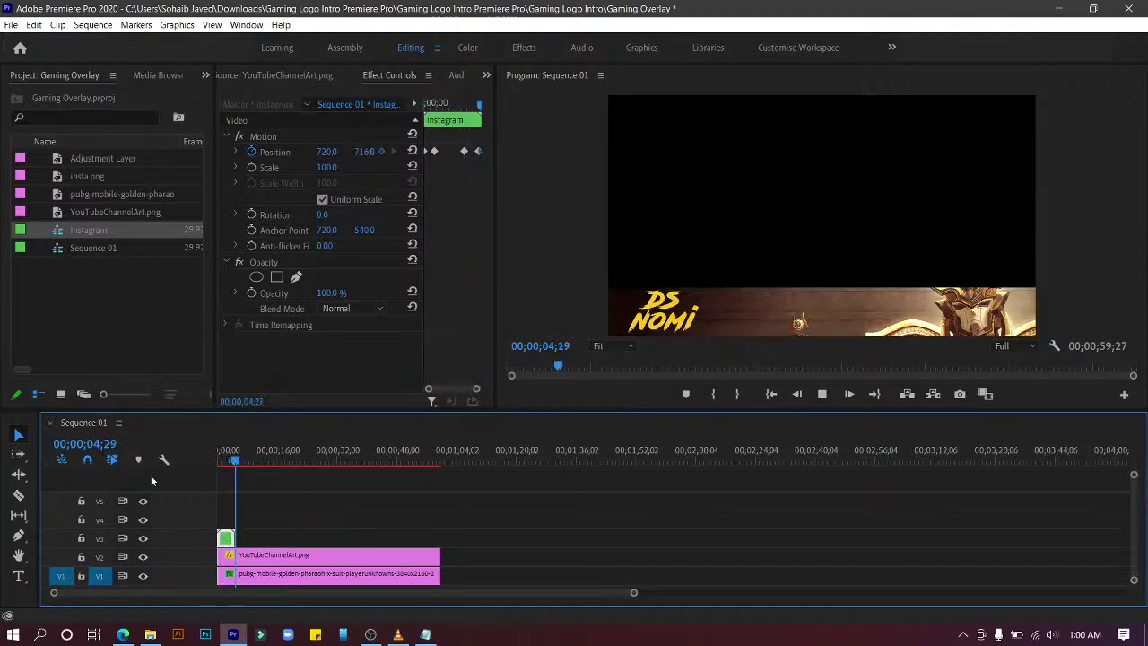
key(space)
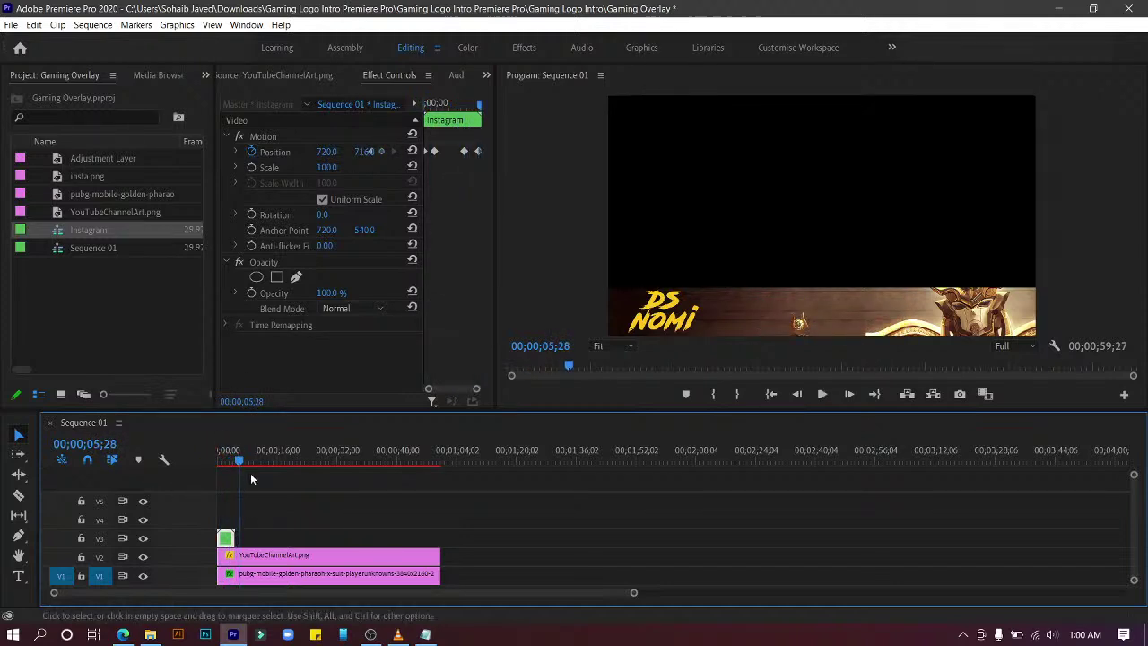
Step: At 00;00;05;06, add a text graphic reading "PUBG ID:" on the banner beside the channel logo
drag(242, 462, 240, 463)
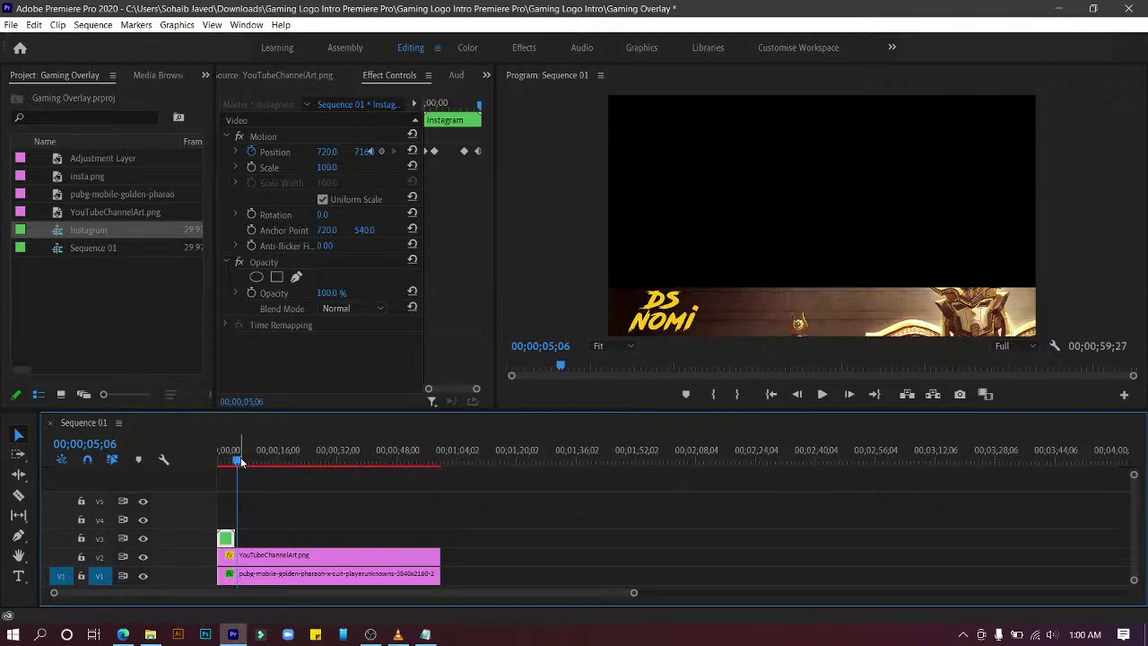
click(20, 575)
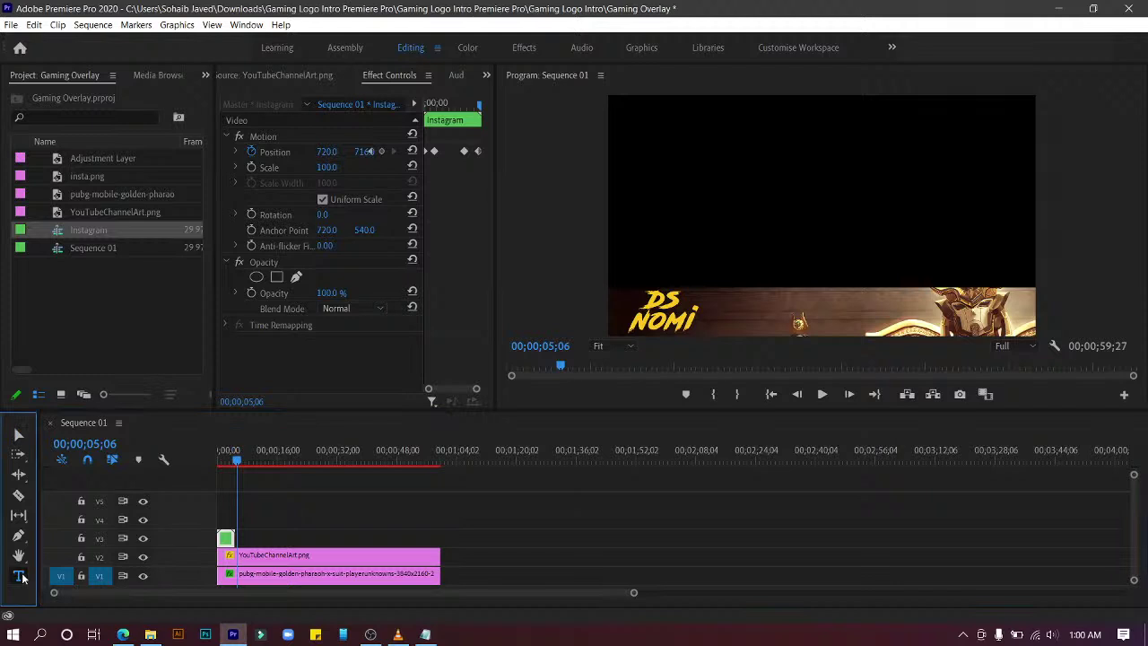
click(771, 313)
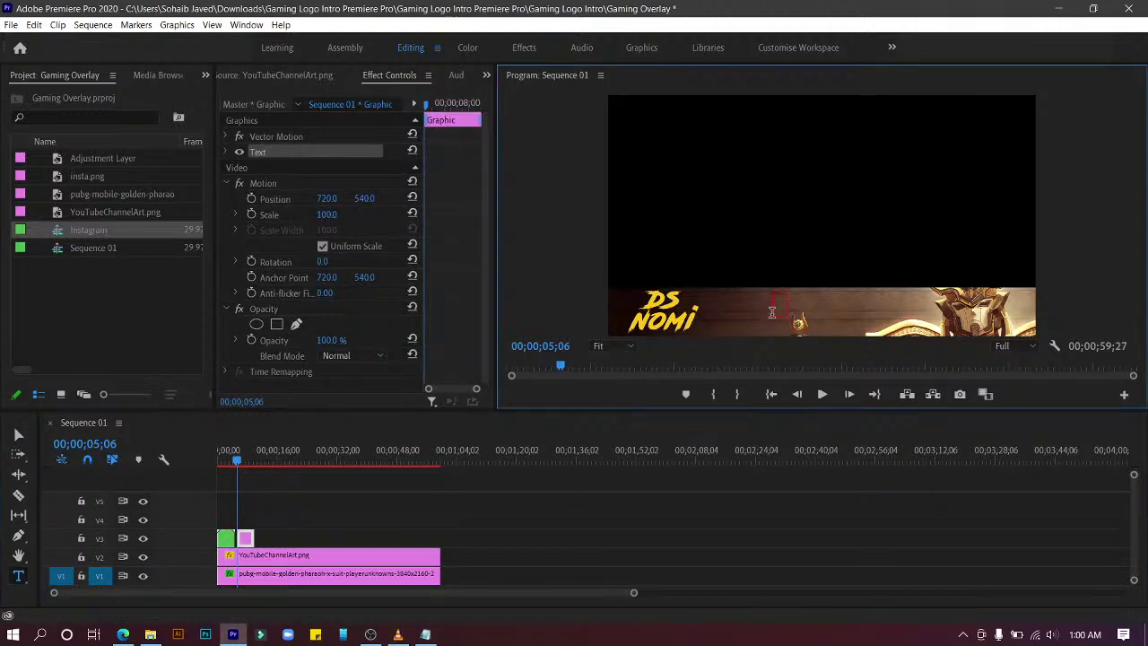
text(PUBG ID)
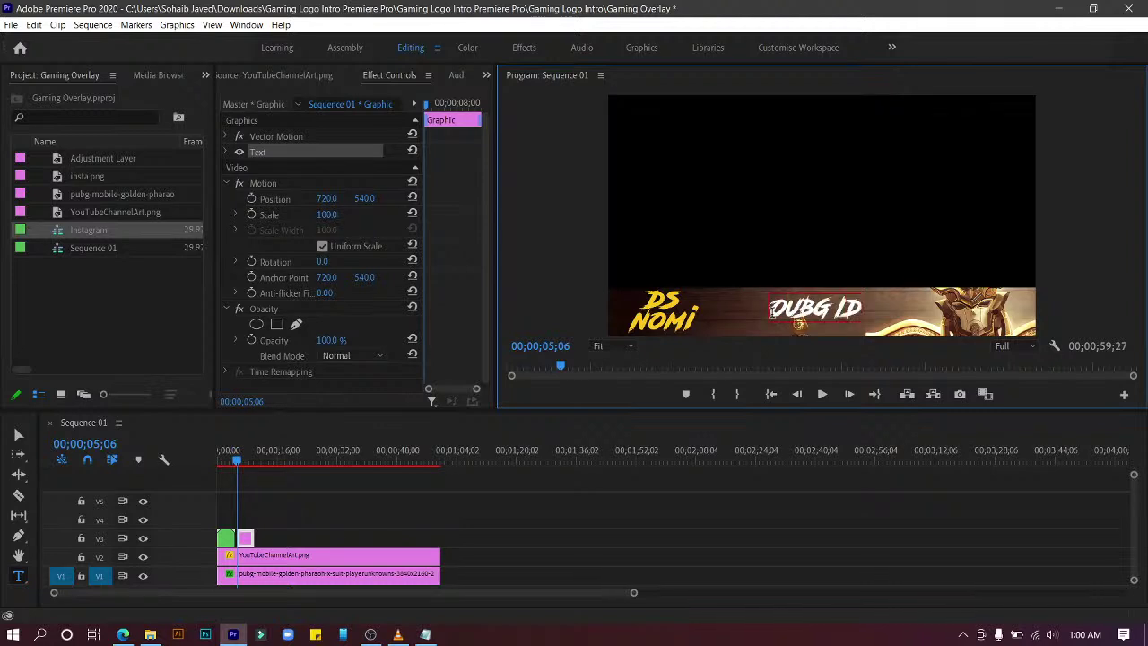
text(:)
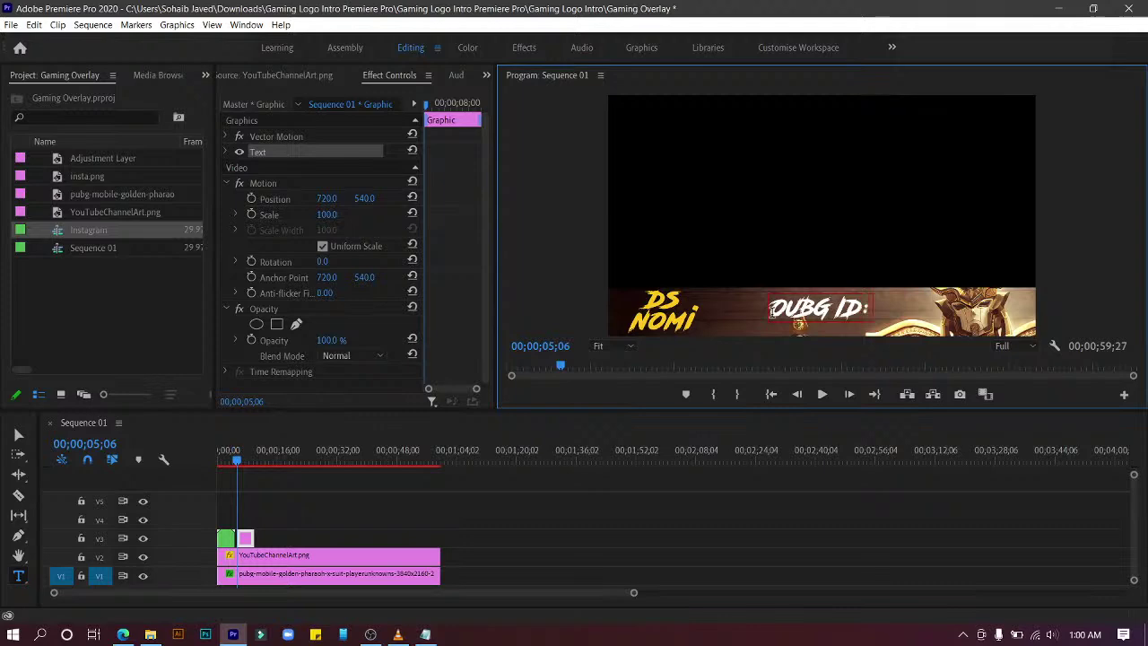
Step: Copy the PUBG ID number from the Notepad notes and paste it after the label in the Premiere Pro text
click(425, 634)
drag(213, 168, 314, 165)
key(ctrl+c)
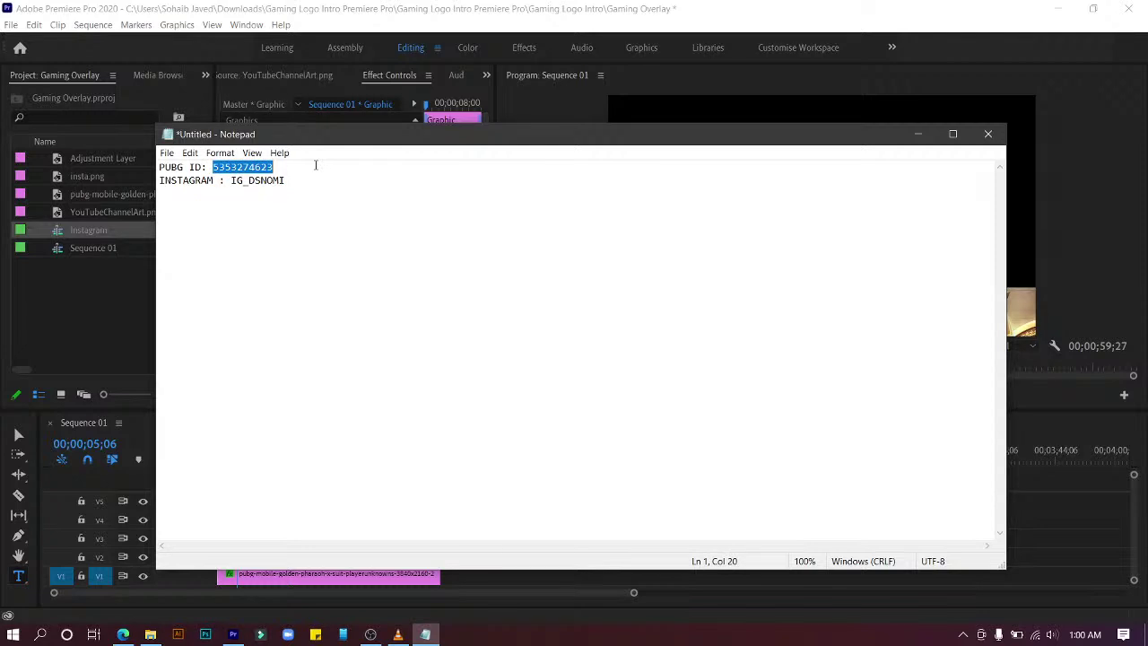
click(922, 135)
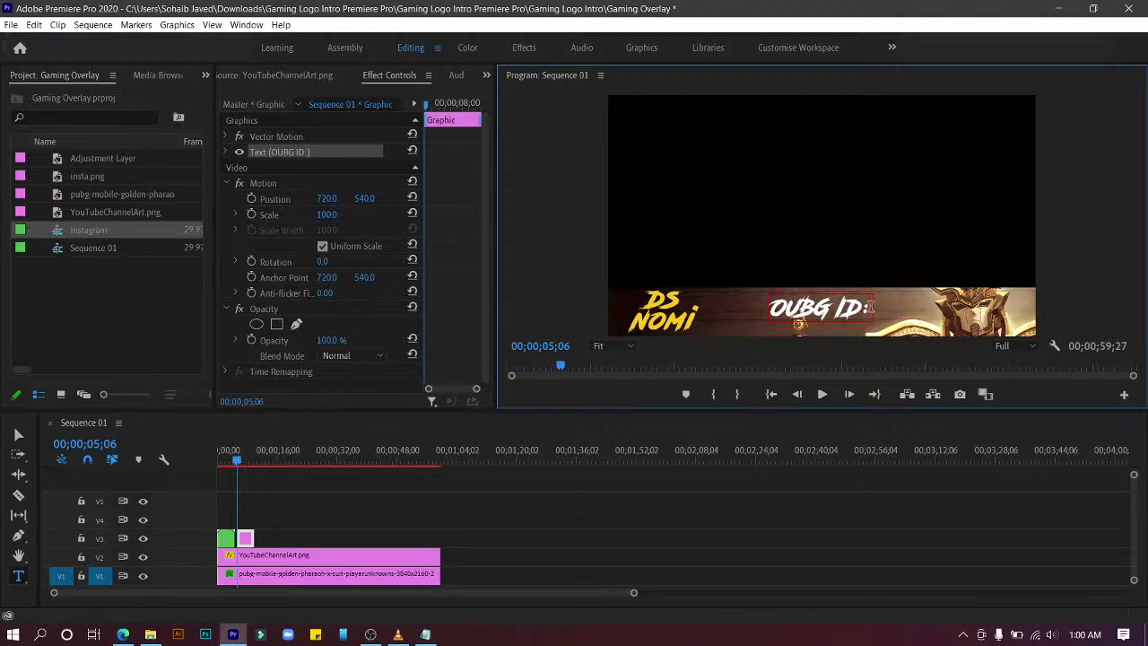
key(ctrl+v)
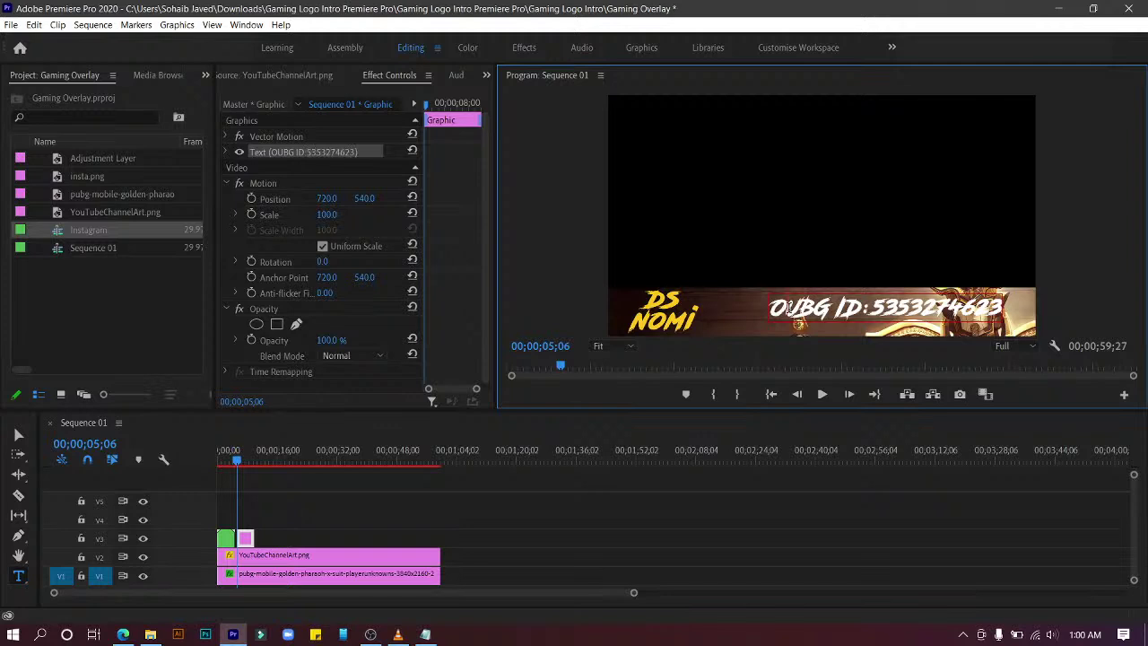
Step: Correct the first letter of the new banner text to P so the label reads PUBG ID
click(788, 306)
key(BackSpace)
text(P)
Step: Reduce the font size of the whole PUBG ID text to 75
key(ctrl+a)
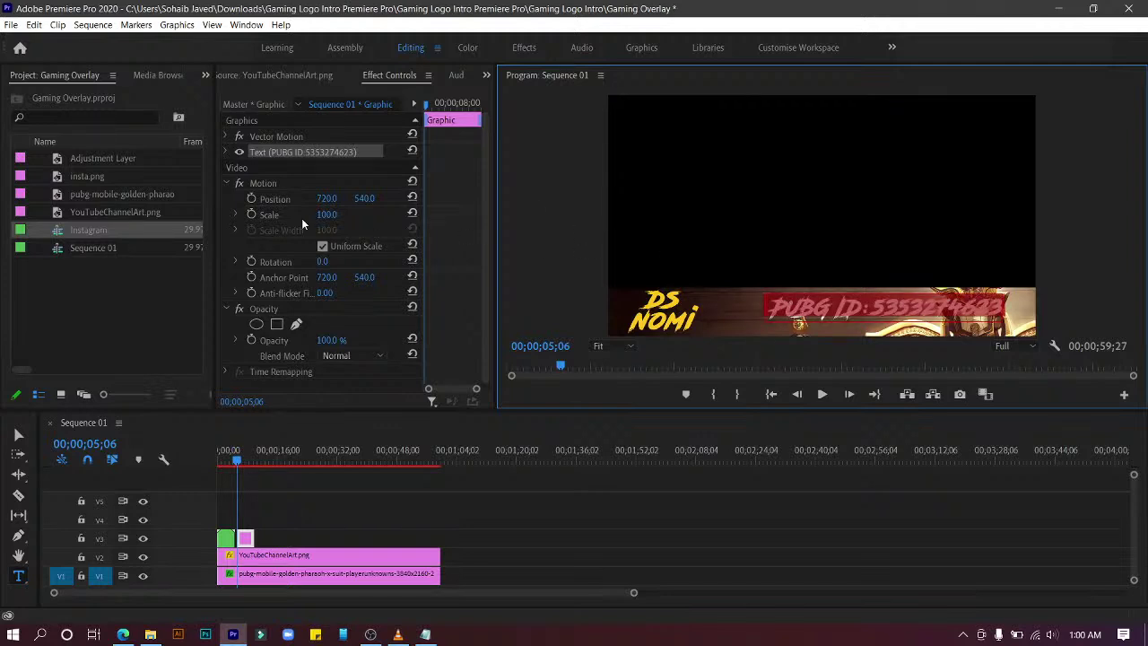
click(226, 136)
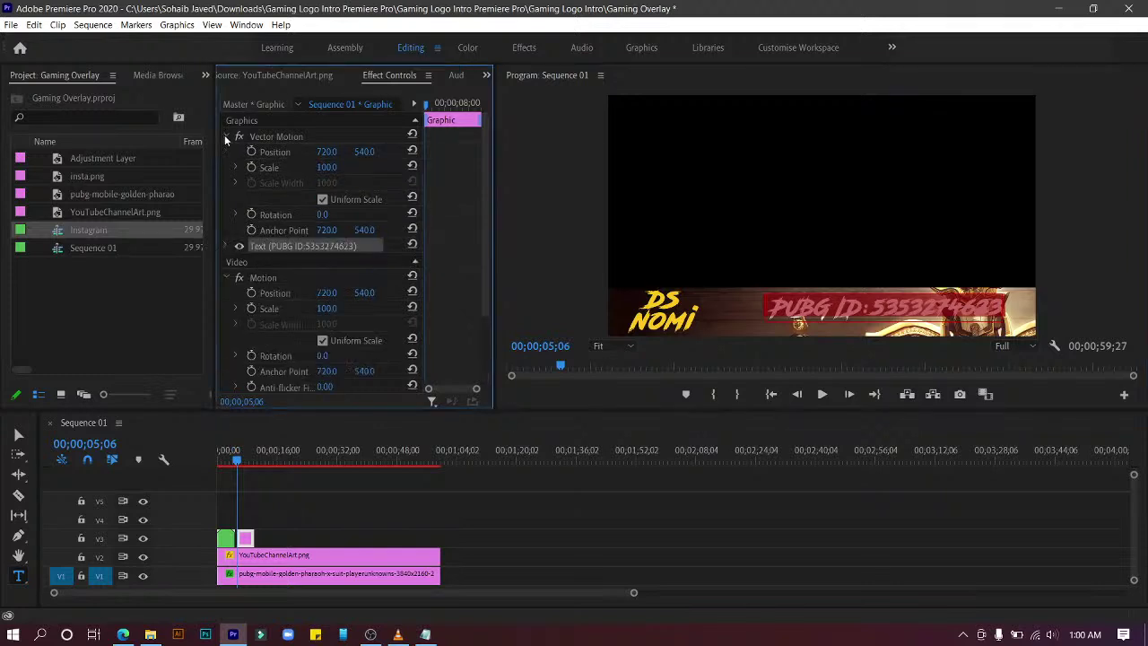
click(225, 135)
click(230, 152)
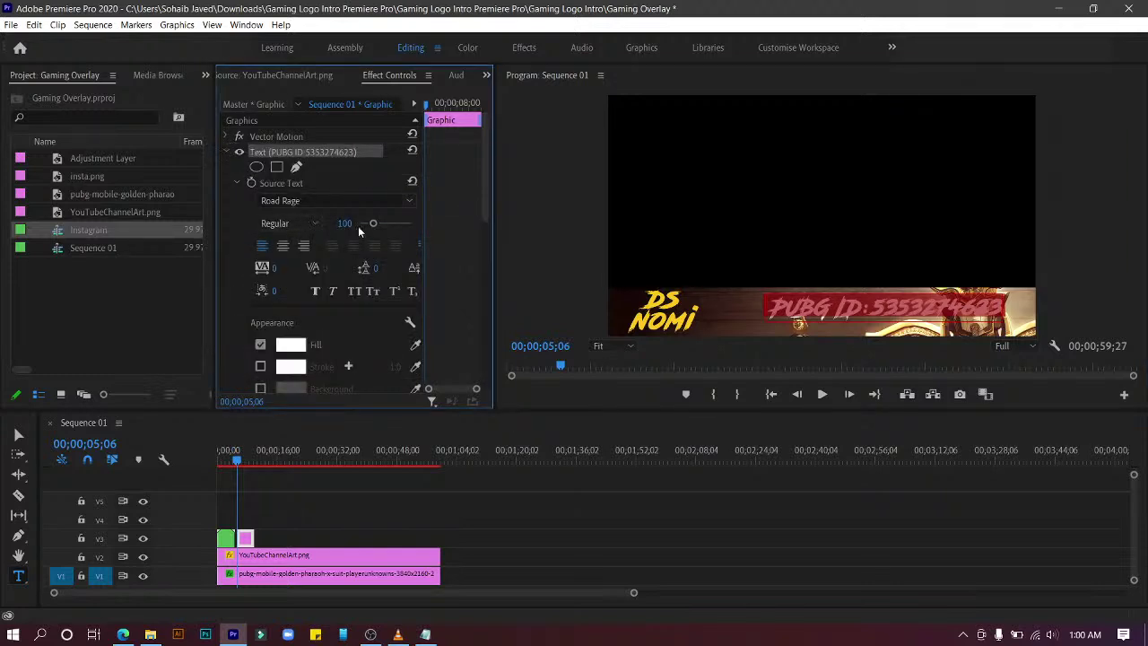
drag(372, 225, 367, 225)
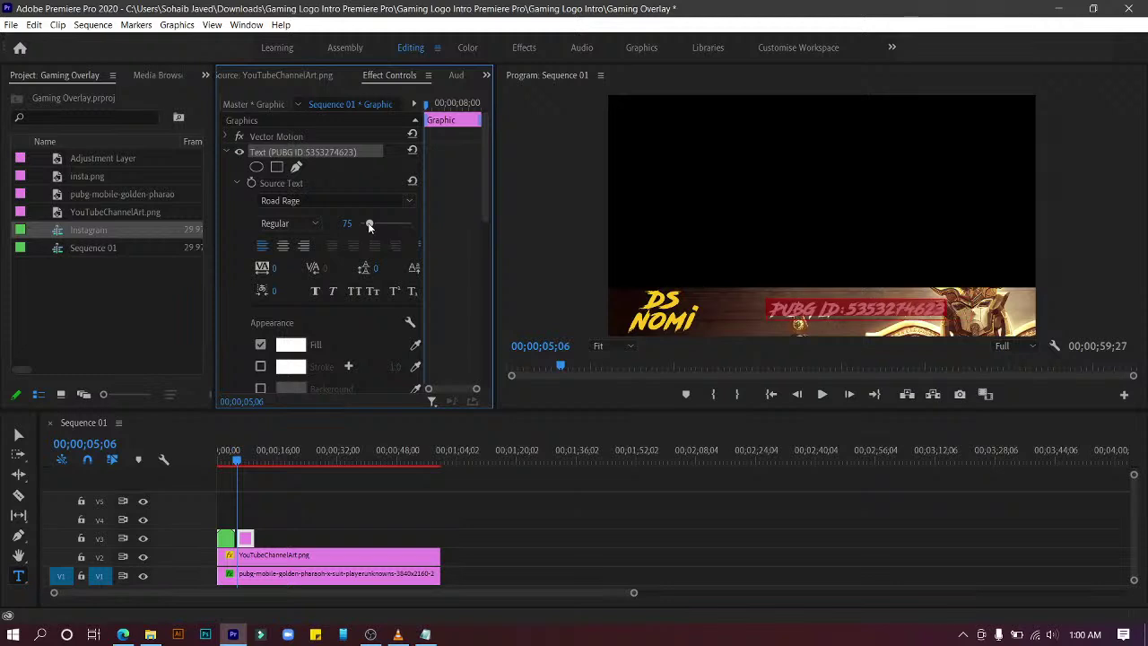
click(230, 151)
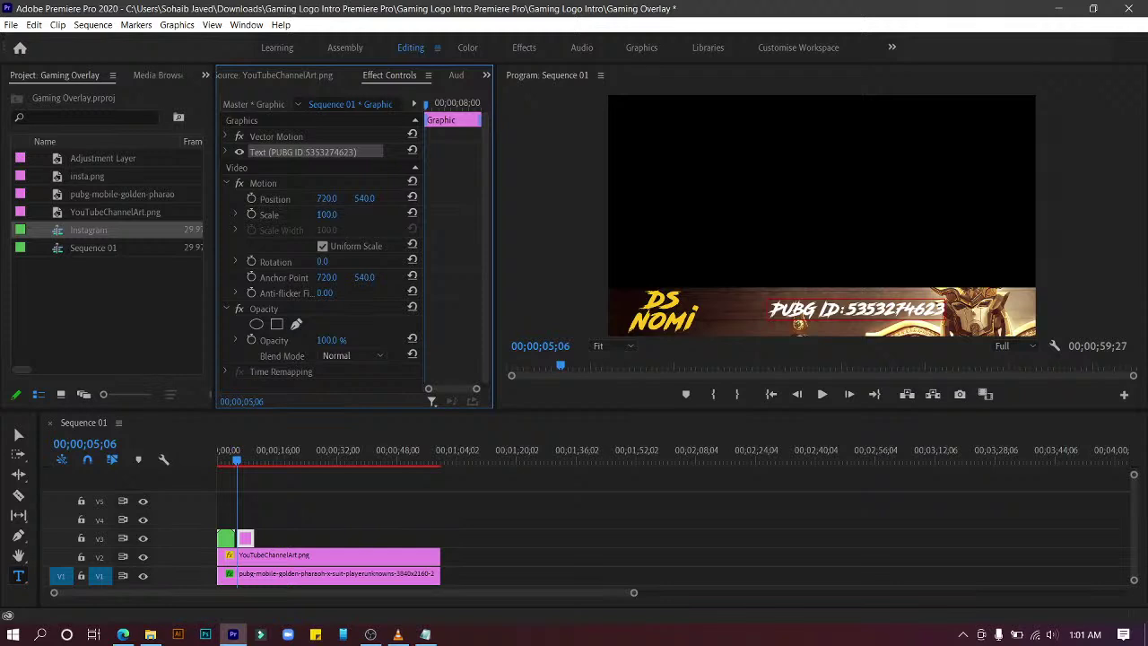
Step: Set the PUBG ID text's X position to 634 and keyframe its Y position at 711 at 00;00;05;06, below the banner
drag(326, 198, 250, 198)
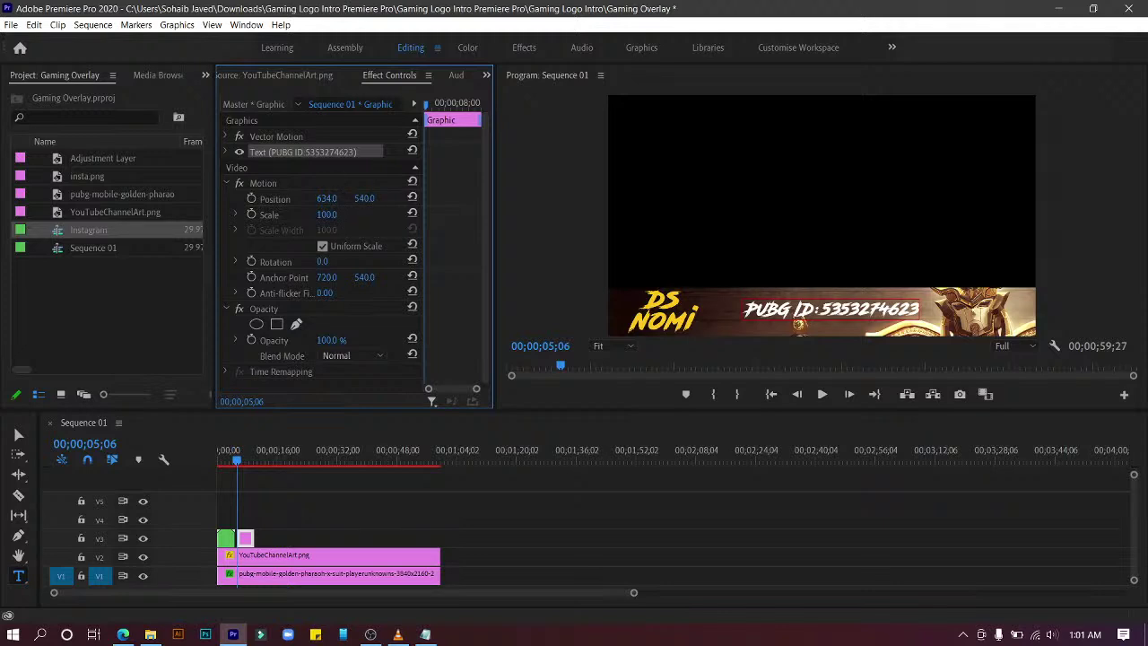
mouse_move(364, 198)
mouse_down()
mouse_move(384, 198)
mouse_move(372, 198)
mouse_up()
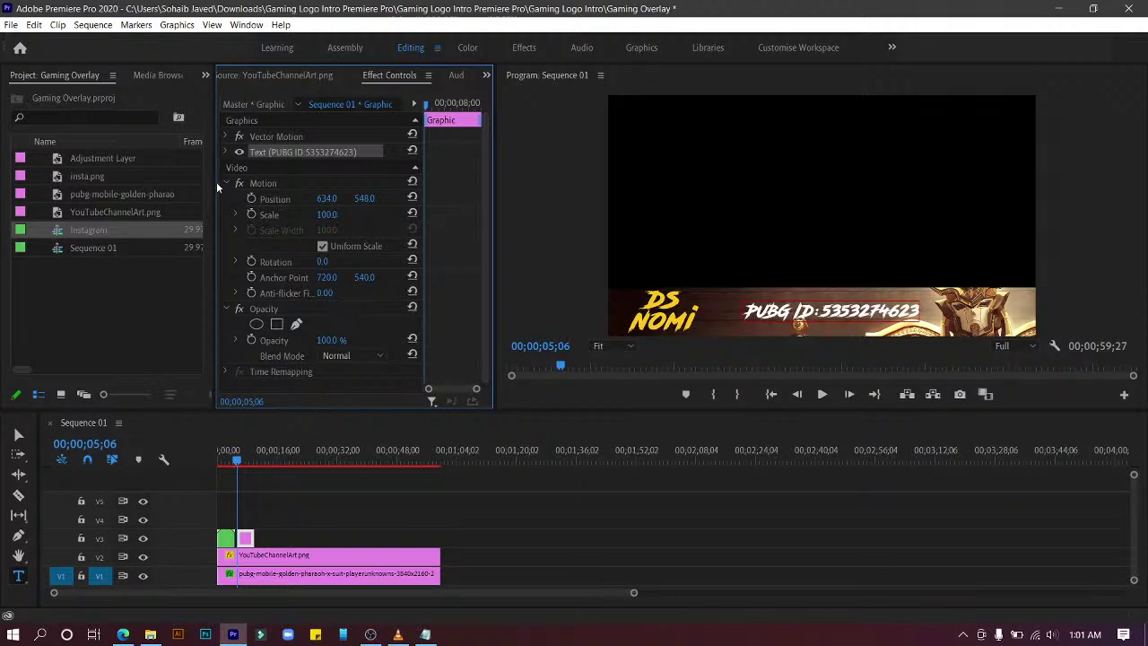
click(252, 199)
drag(359, 199, 497, 199)
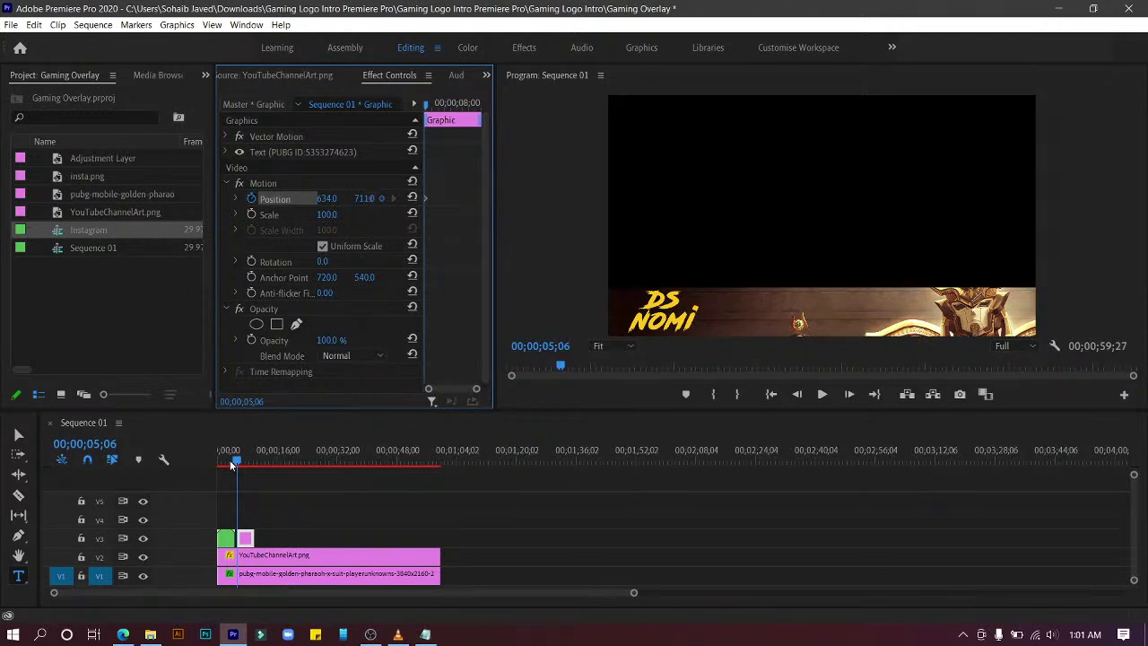
Step: At 00;00;06;10, add a position keyframe with Y at 560 so the PUBG ID text rises onto the banner
click(848, 394)
click(848, 395)
click(848, 394)
click(848, 395)
click(848, 394)
click(848, 394)
click(848, 394)
click(848, 395)
click(849, 395)
click(848, 394)
click(848, 394)
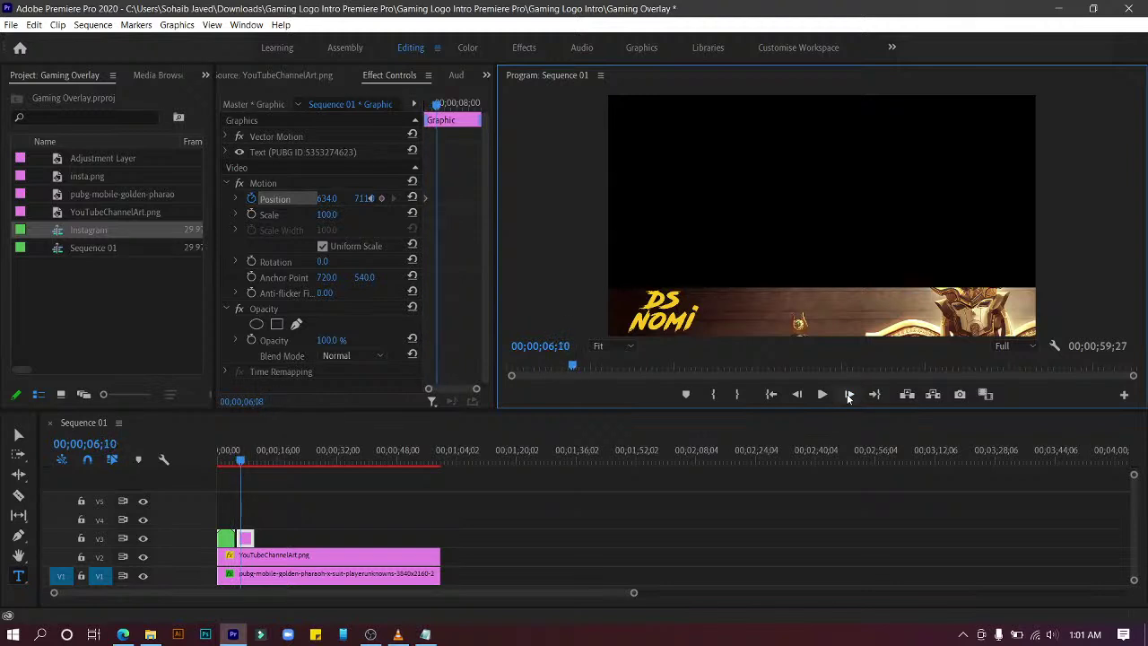
click(366, 199)
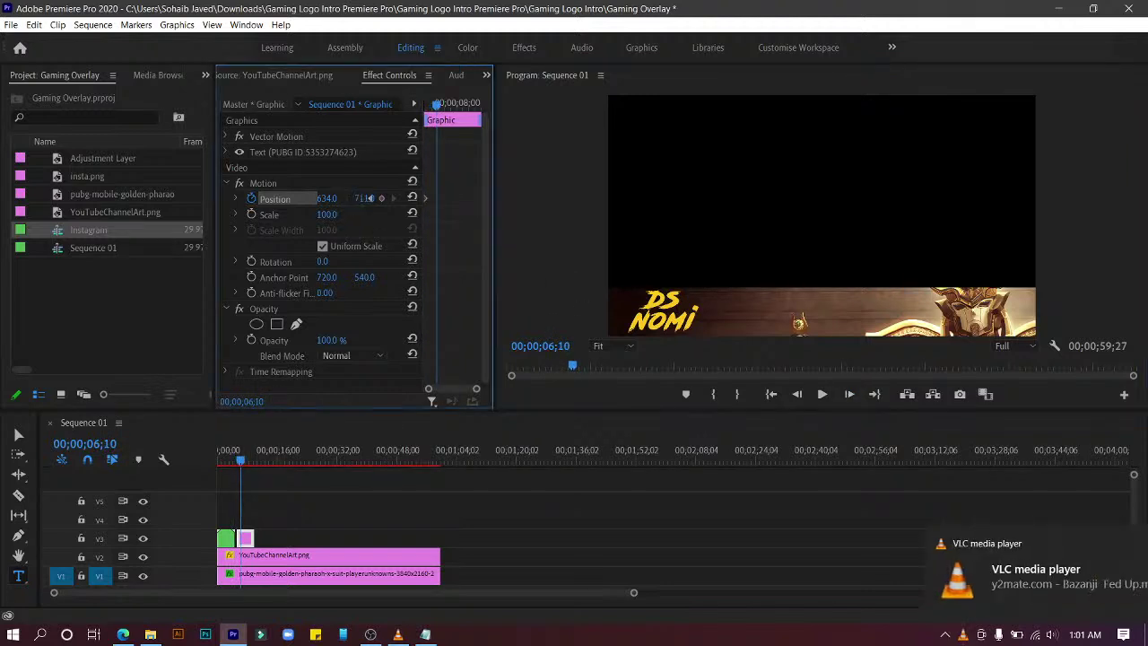
drag(366, 198, 367, 198)
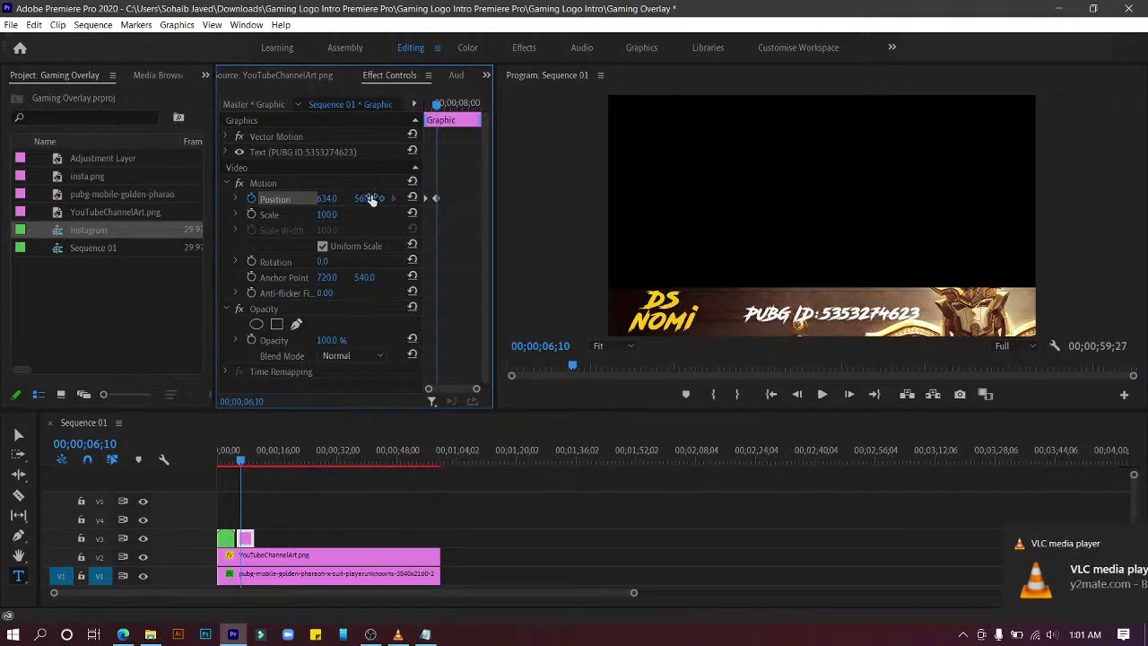
Step: At 00;00;10;00, add a position keyframe with Y at 706 to drop the PUBG ID text out of frame
drag(243, 461, 254, 461)
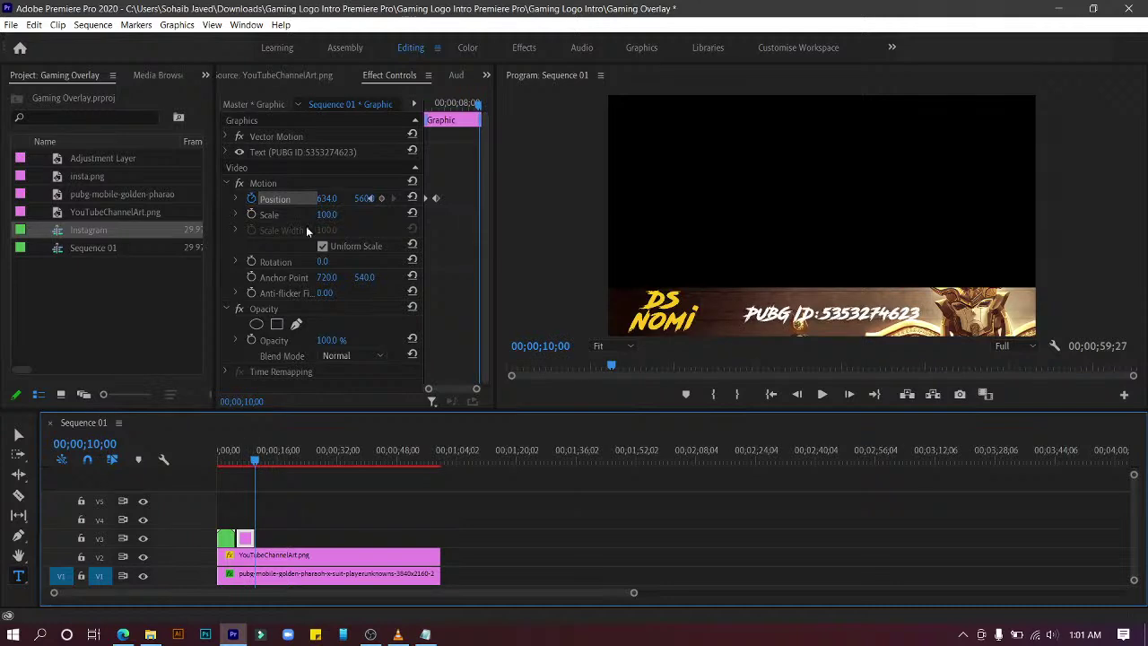
click(365, 198)
drag(368, 198, 365, 198)
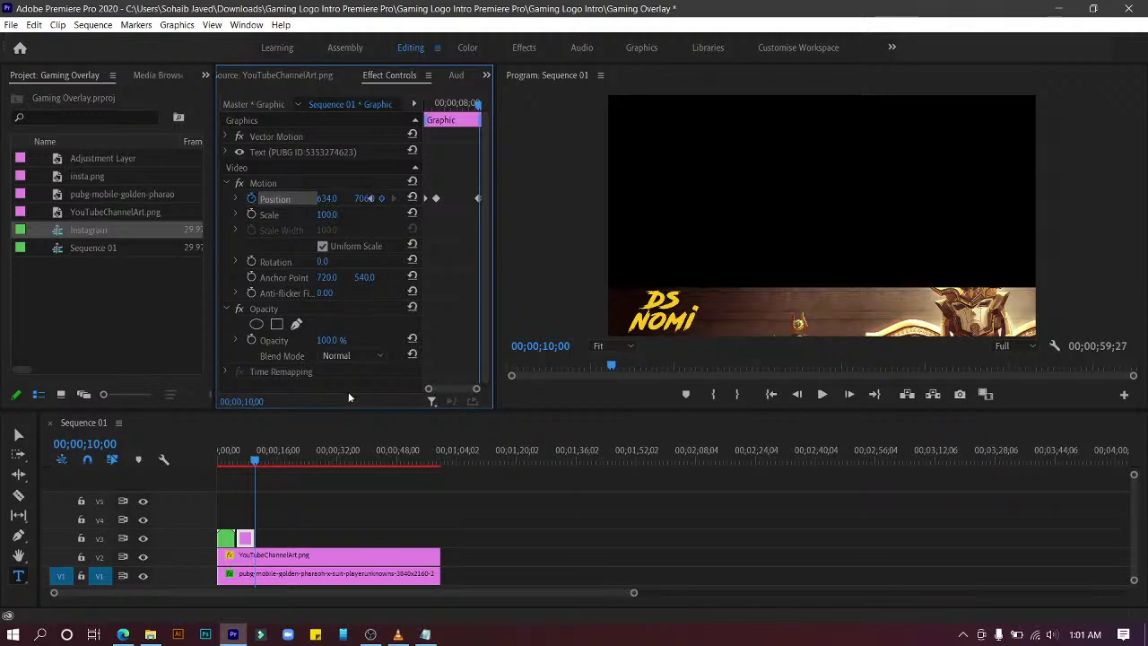
Step: At 00;00;08;21, add a position keyframe with Y at 560 to hold the PUBG ID text on the banner until then
click(797, 395)
click(797, 394)
click(798, 395)
click(797, 395)
click(797, 395)
click(797, 394)
click(797, 394)
click(797, 395)
click(798, 394)
click(797, 395)
click(797, 395)
click(797, 394)
click(796, 394)
click(795, 395)
click(795, 395)
click(795, 395)
click(796, 394)
click(796, 395)
click(796, 394)
click(795, 395)
click(795, 395)
click(795, 394)
click(796, 394)
click(795, 395)
click(795, 395)
click(796, 394)
click(796, 395)
click(797, 395)
click(797, 395)
click(798, 394)
click(798, 395)
click(797, 394)
click(796, 395)
click(796, 394)
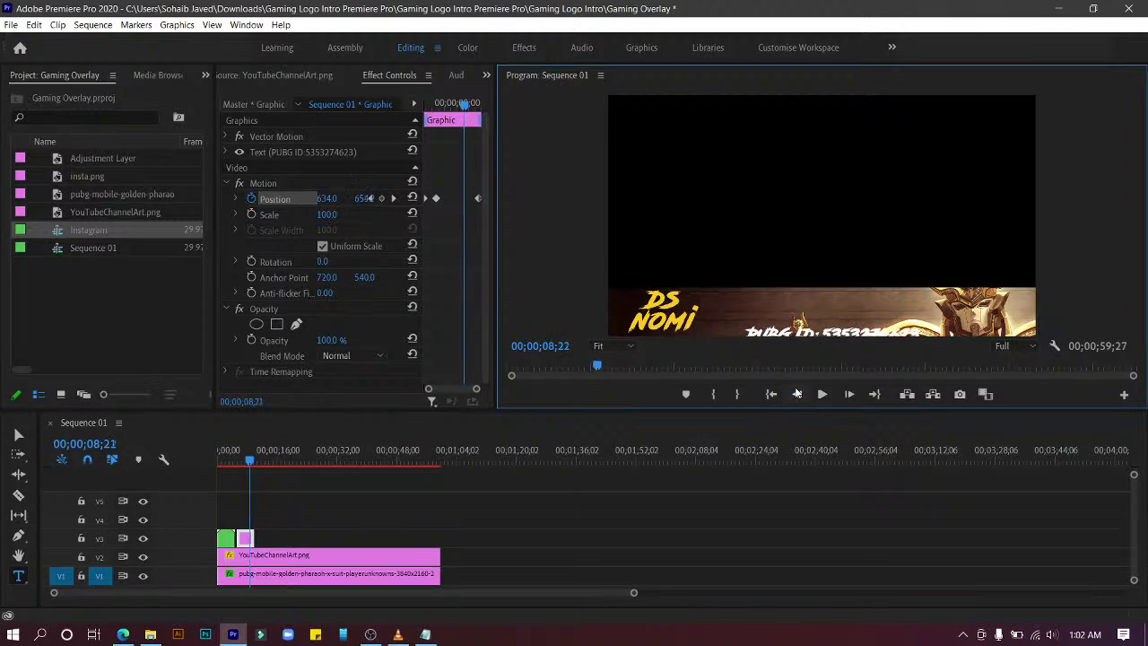
key(Left)
drag(373, 199, 370, 198)
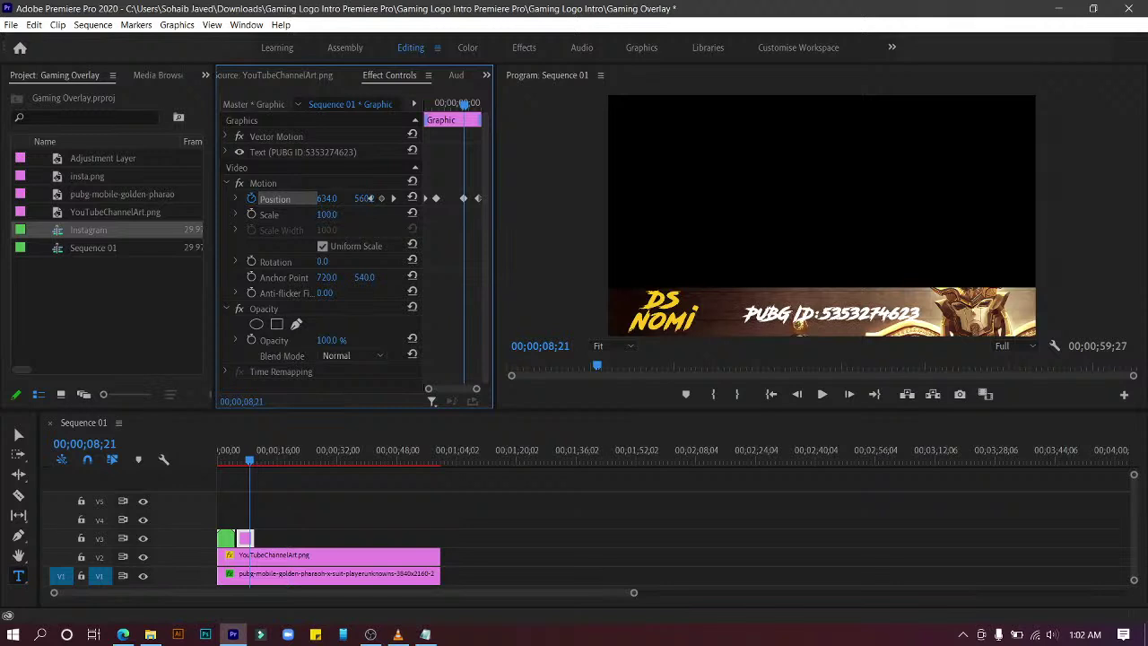
Step: Play back the PUBG ID text animation from its start to check the entrance and exit
drag(250, 465, 234, 464)
key(space)
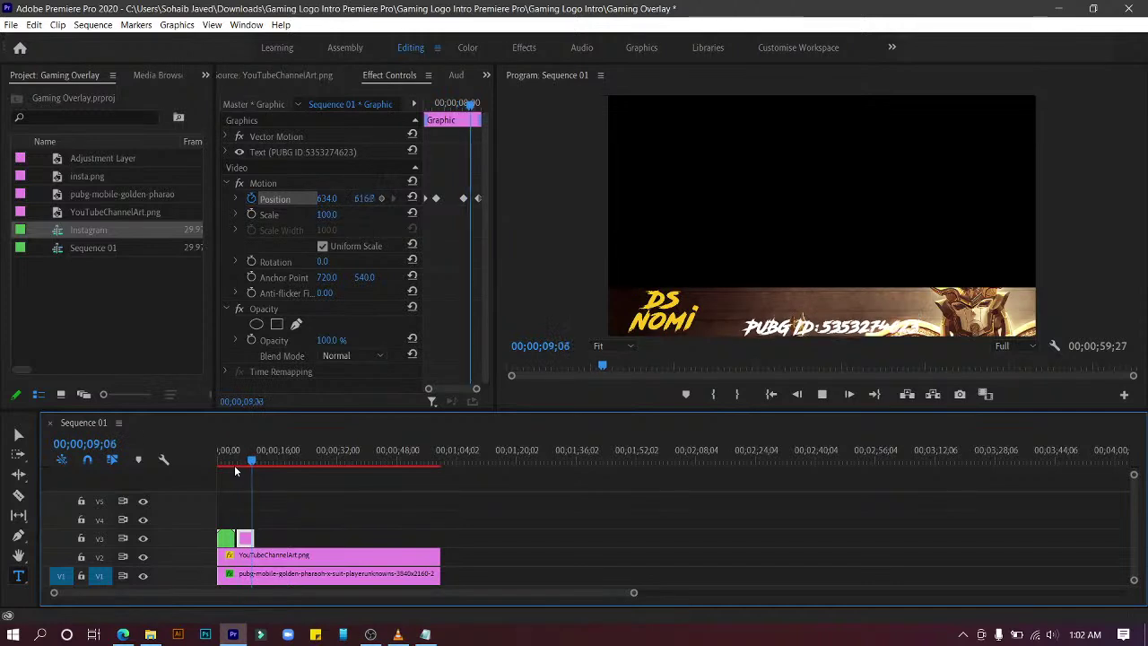
key(space)
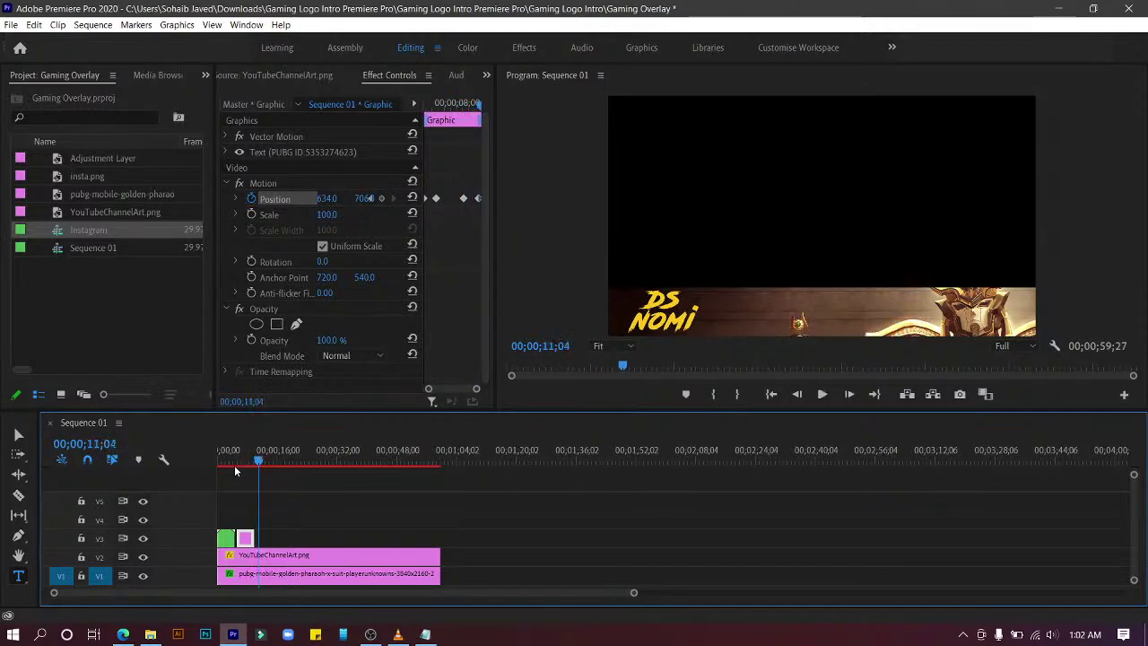
Step: Copy the Instagram and PUBG ID clips from V3 and paste the pair eight times in a row from 00;01;38;29
drag(254, 516, 210, 547)
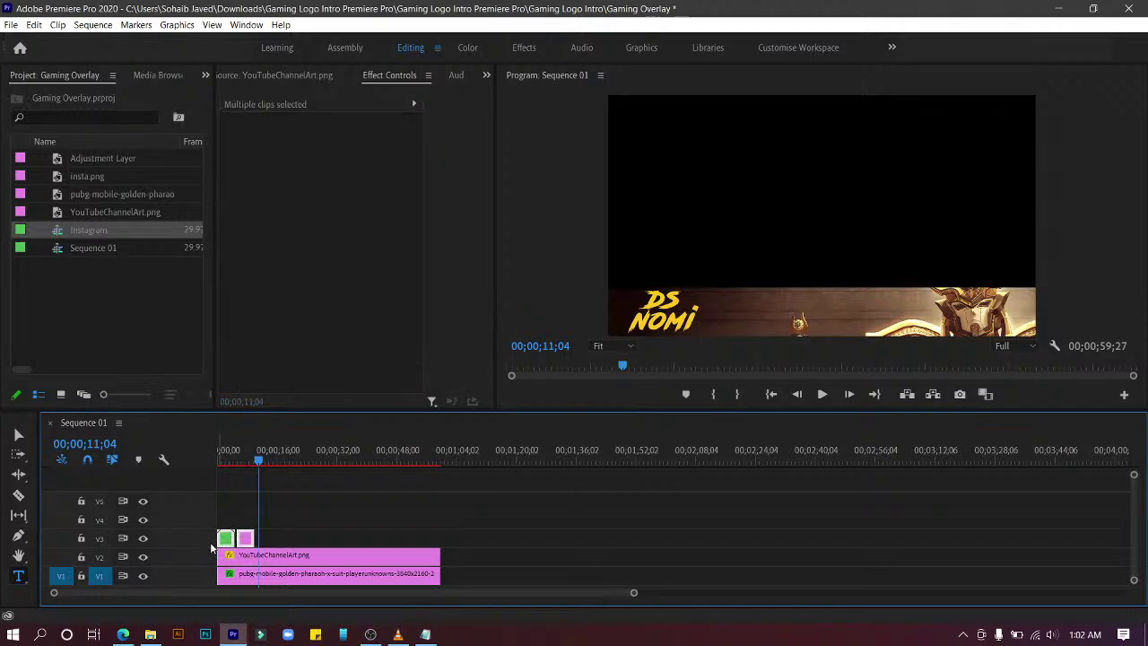
click(588, 460)
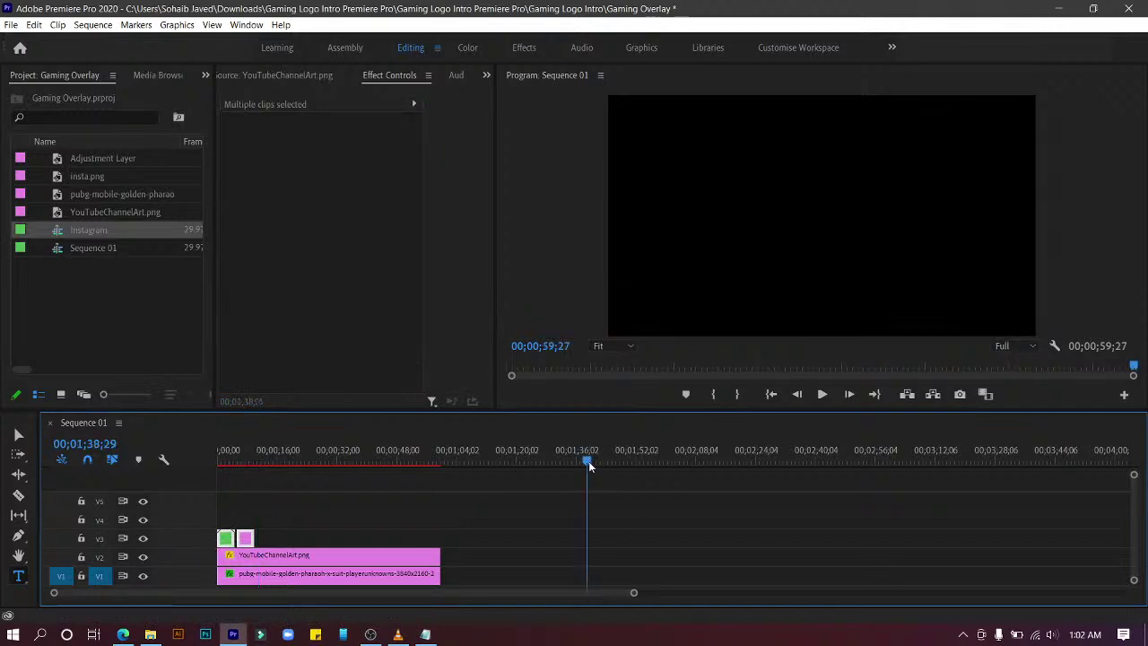
key(ctrl+v)
key(ctrl+v)
key(ctrl+v)
key(ctrl+v)
key(ctrl+v)
key(ctrl+v)
key(ctrl+v)
key(ctrl+v)
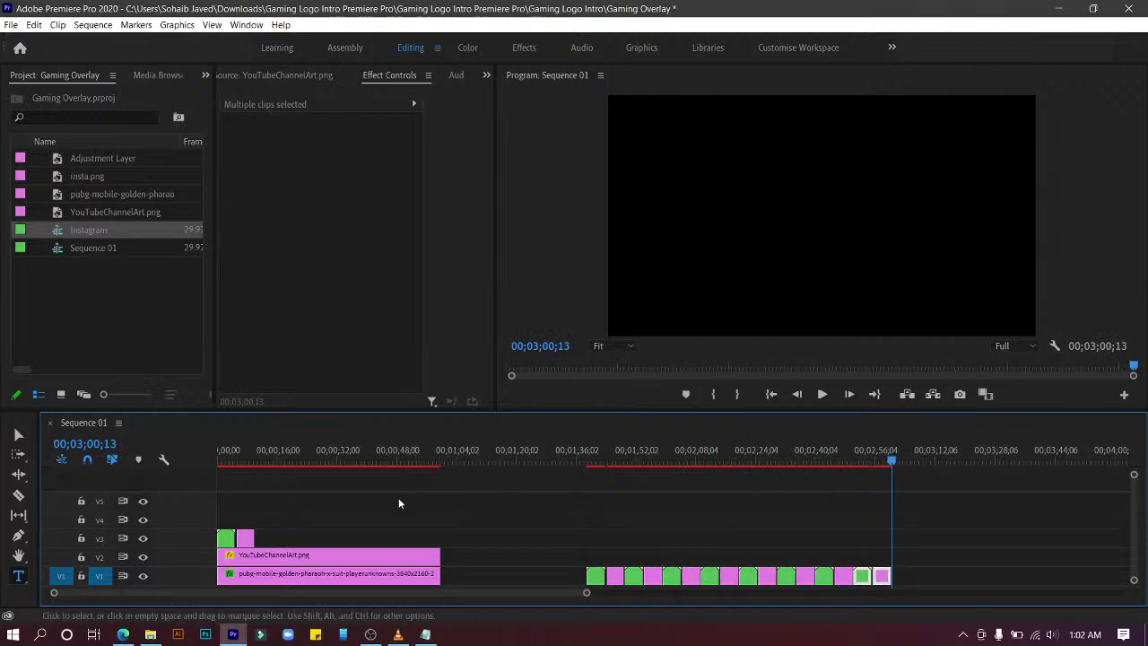
Step: Delete the original Instagram and PUBG ID clips on V3 and move the row of copies onto V3 at the sequence start
drag(270, 540, 143, 548)
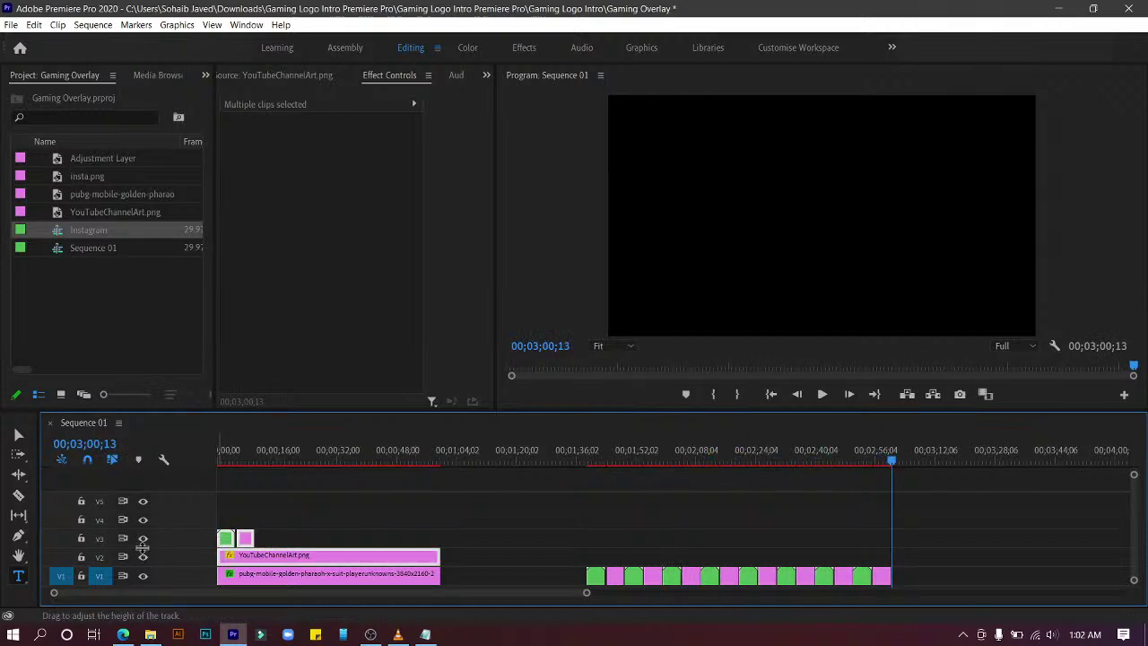
click(264, 538)
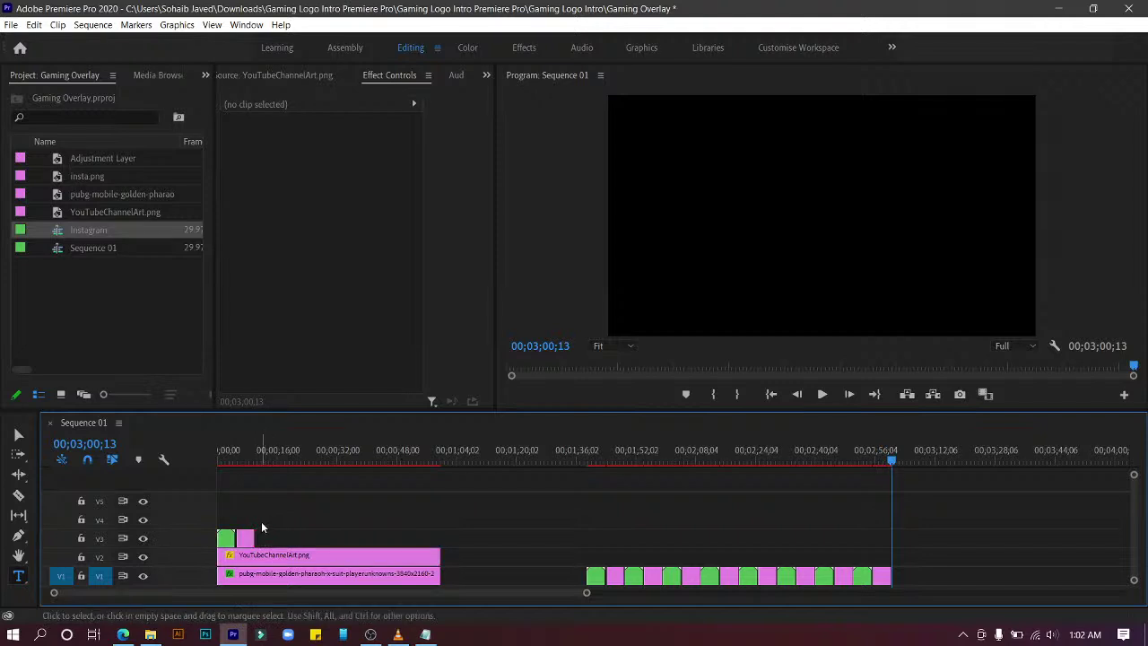
drag(270, 524, 221, 537)
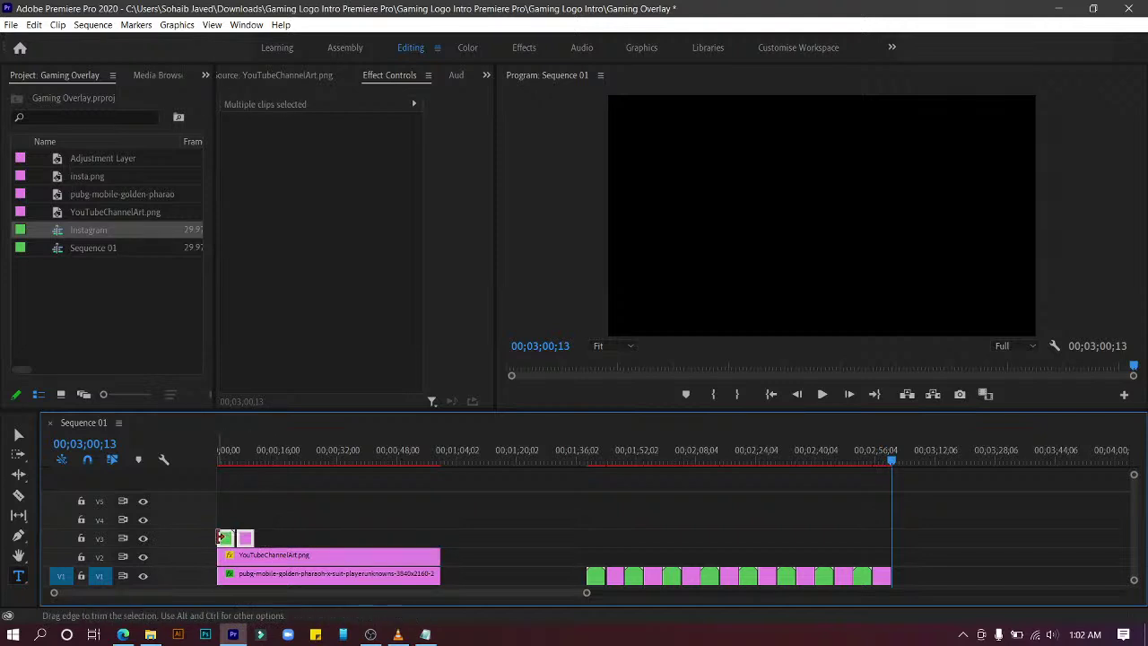
key(Delete)
drag(521, 538, 560, 574)
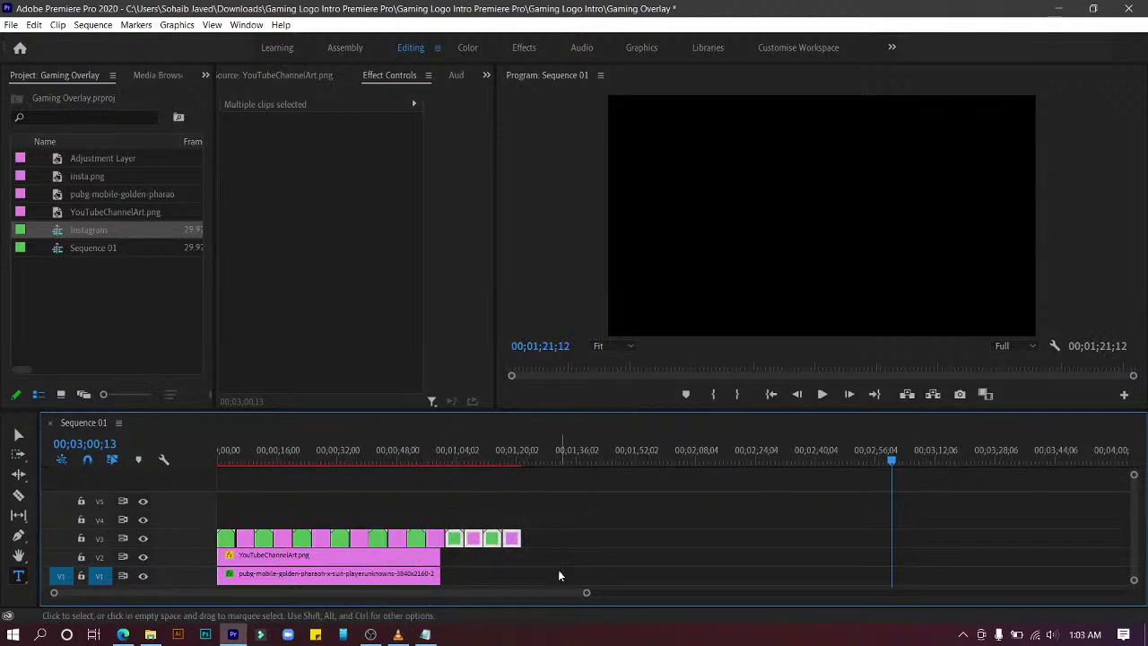
Step: Trim the logo and banner clips to end at 00;00;30;15 and delete the V3 clips beyond that point
drag(469, 562, 334, 542)
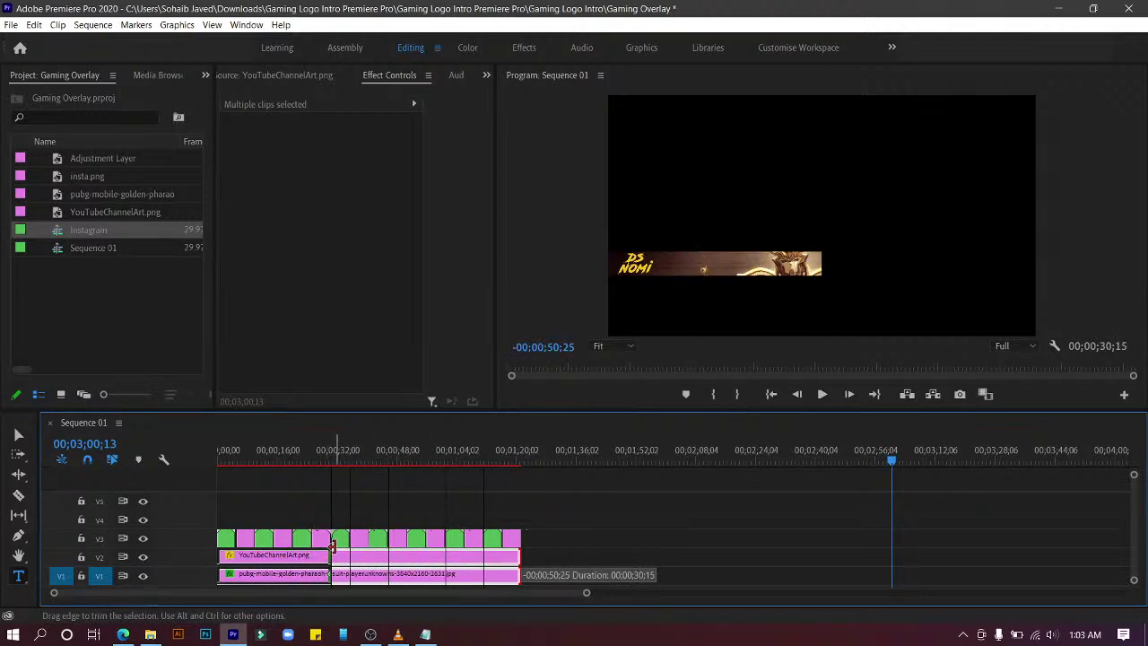
drag(334, 542, 332, 545)
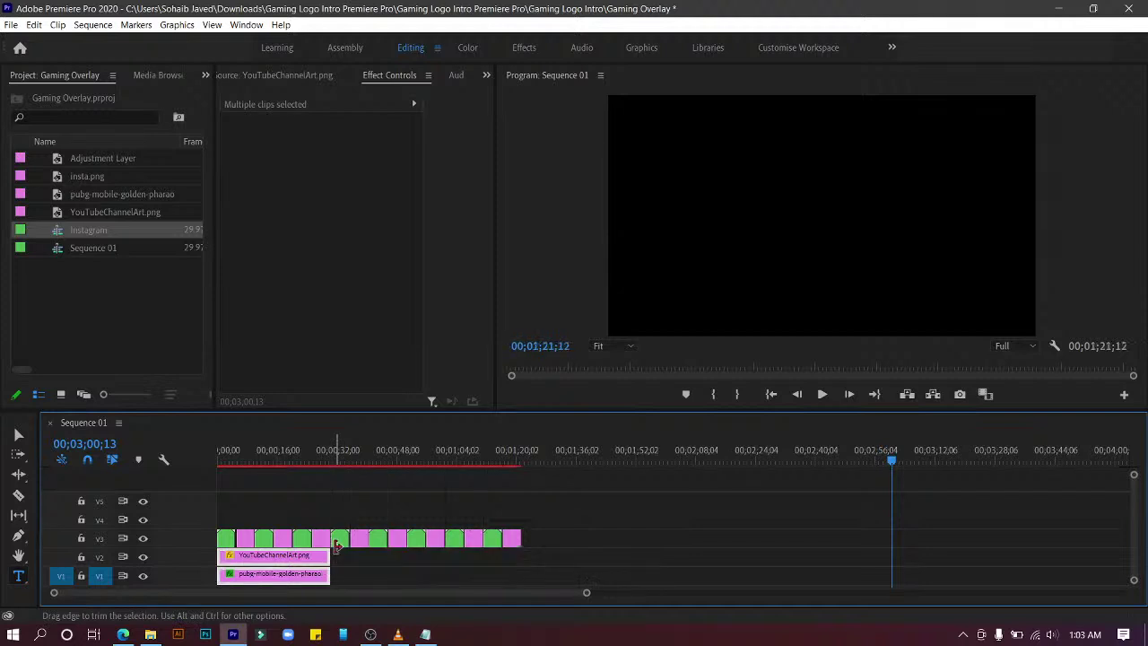
drag(343, 480, 552, 581)
key(Delete)
click(265, 461)
drag(264, 463, 192, 461)
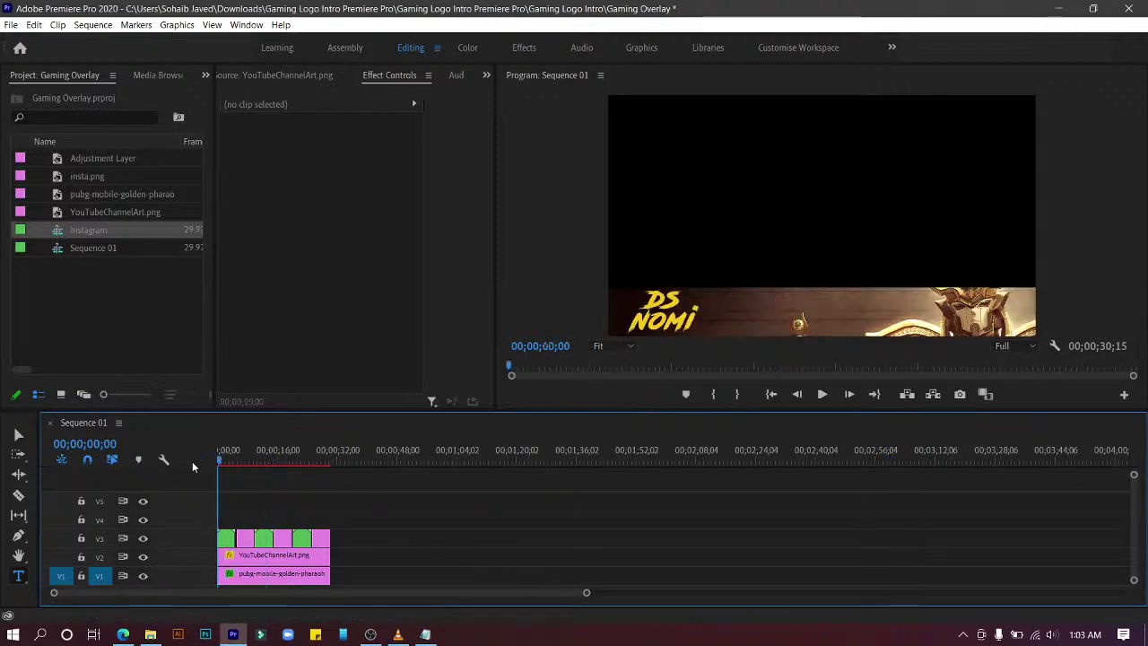
Step: Select all clips on the three tracks and render the selection
drag(337, 516, 222, 611)
drag(363, 502, 224, 579)
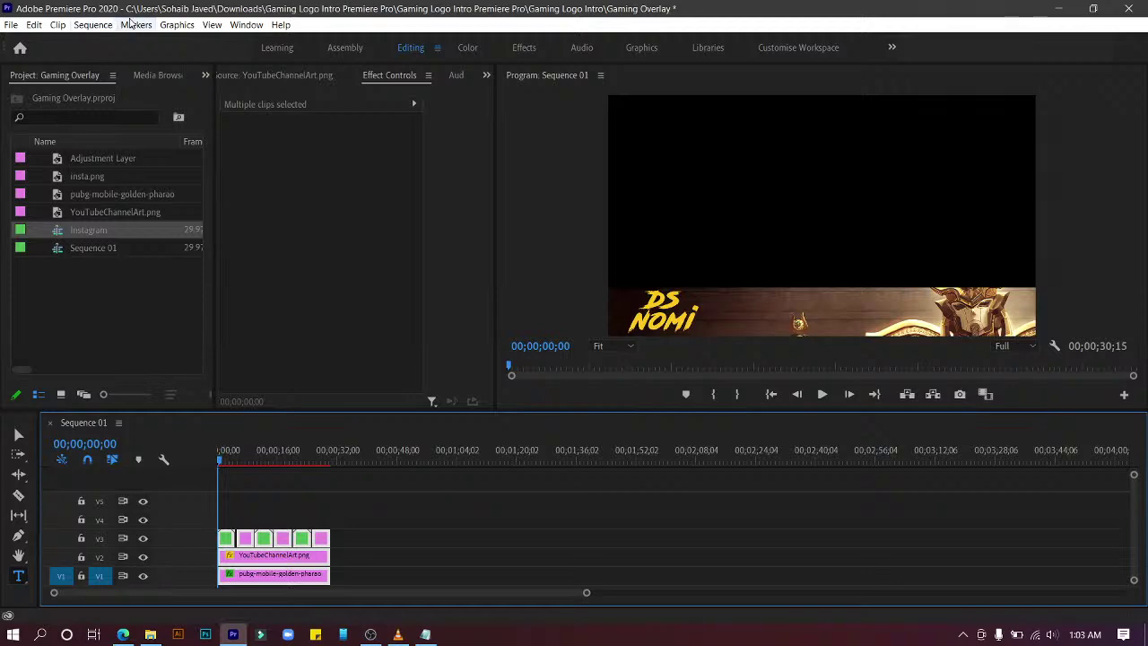
click(58, 25)
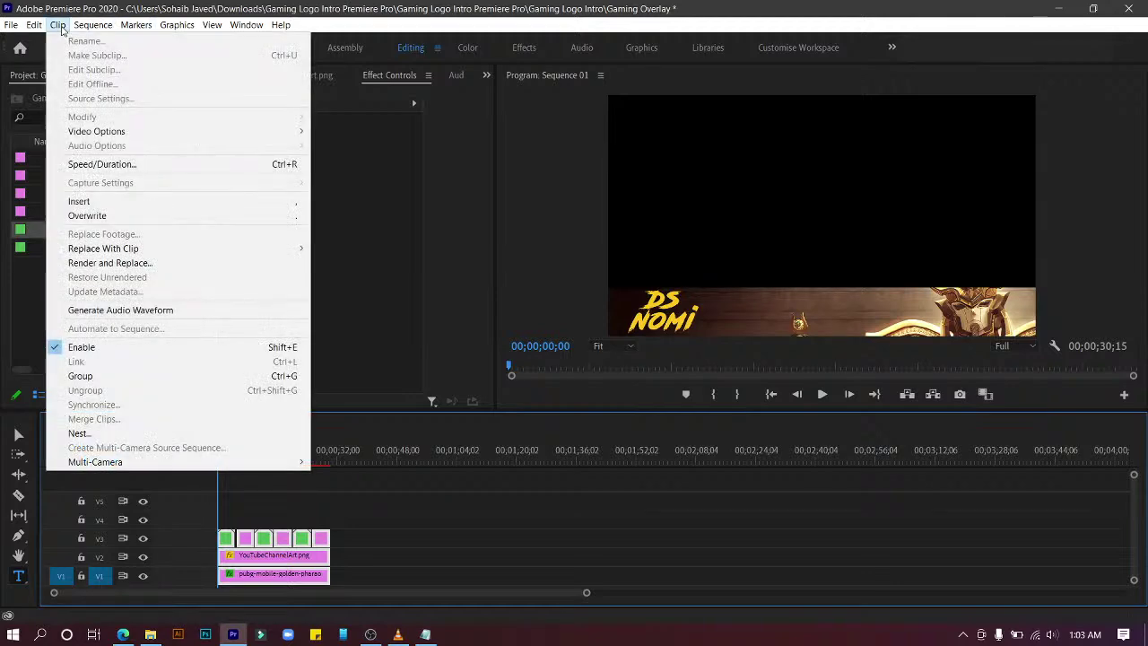
mouse_move(96, 26)
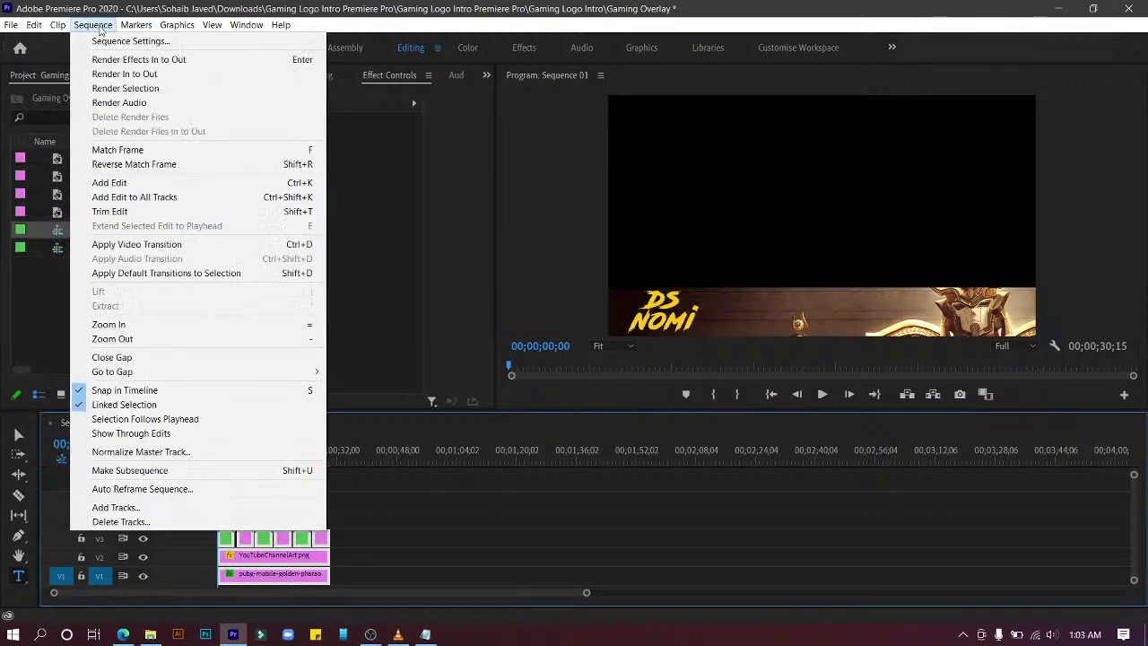
click(133, 86)
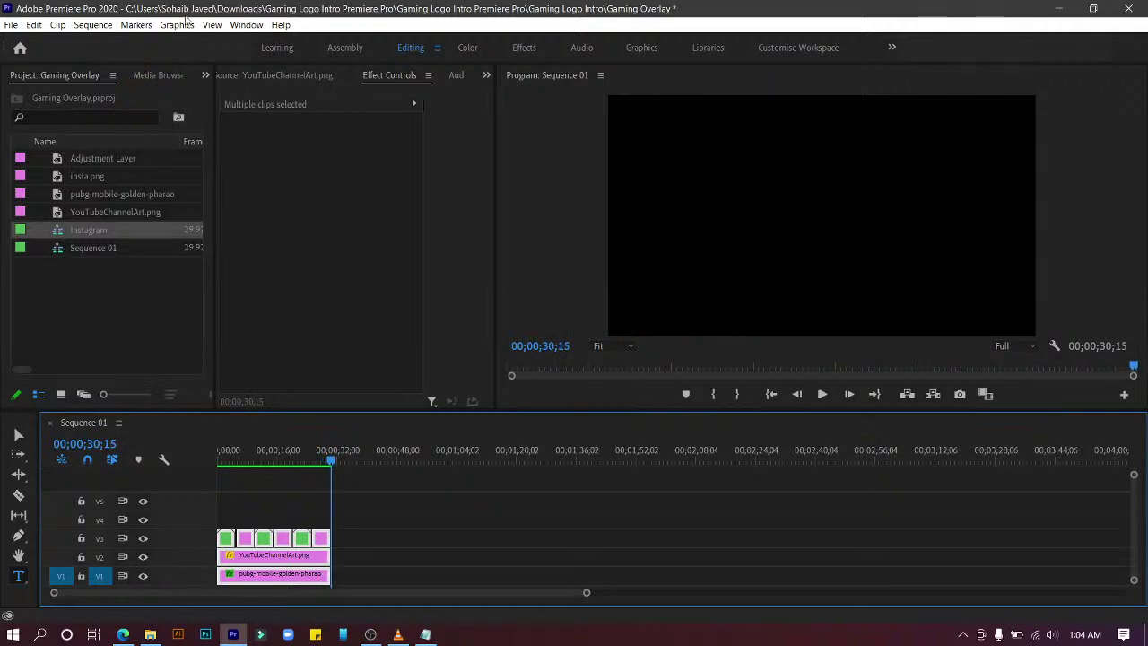
Step: Minimize Premiere Pro and refresh the Windows desktop
click(1068, 7)
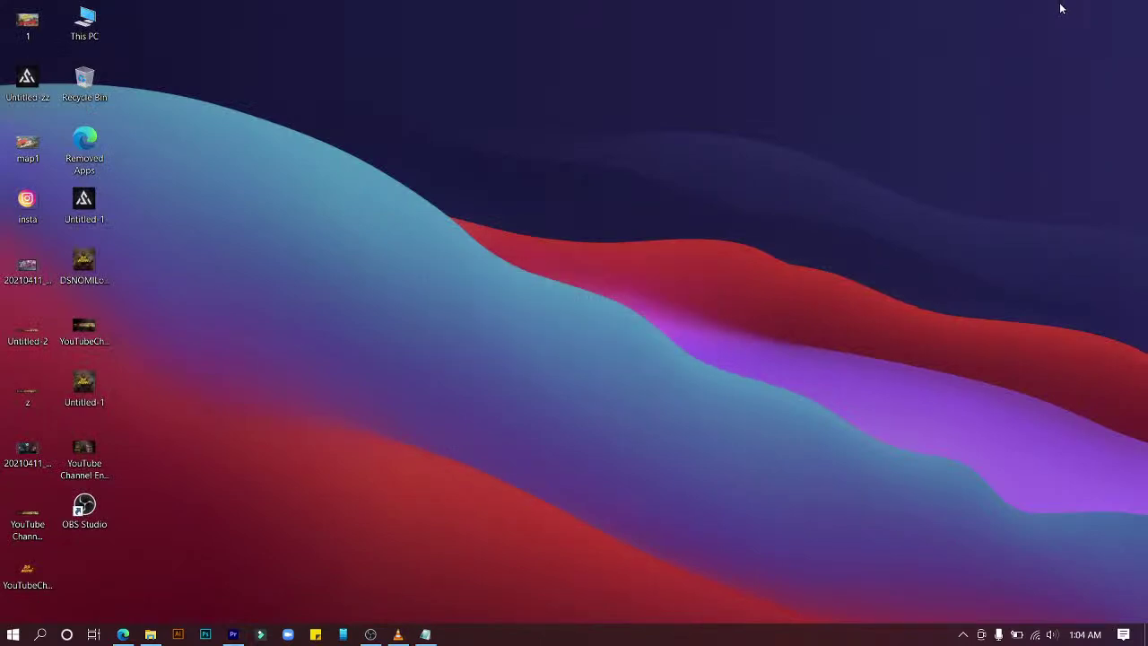
right_click(897, 115)
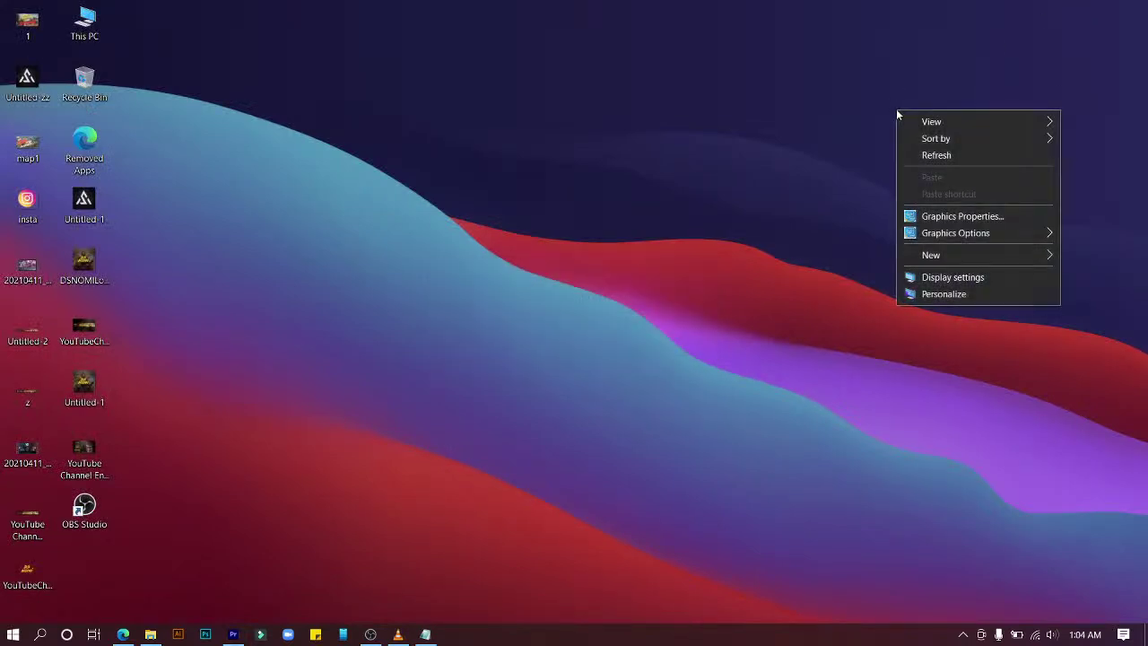
click(916, 154)
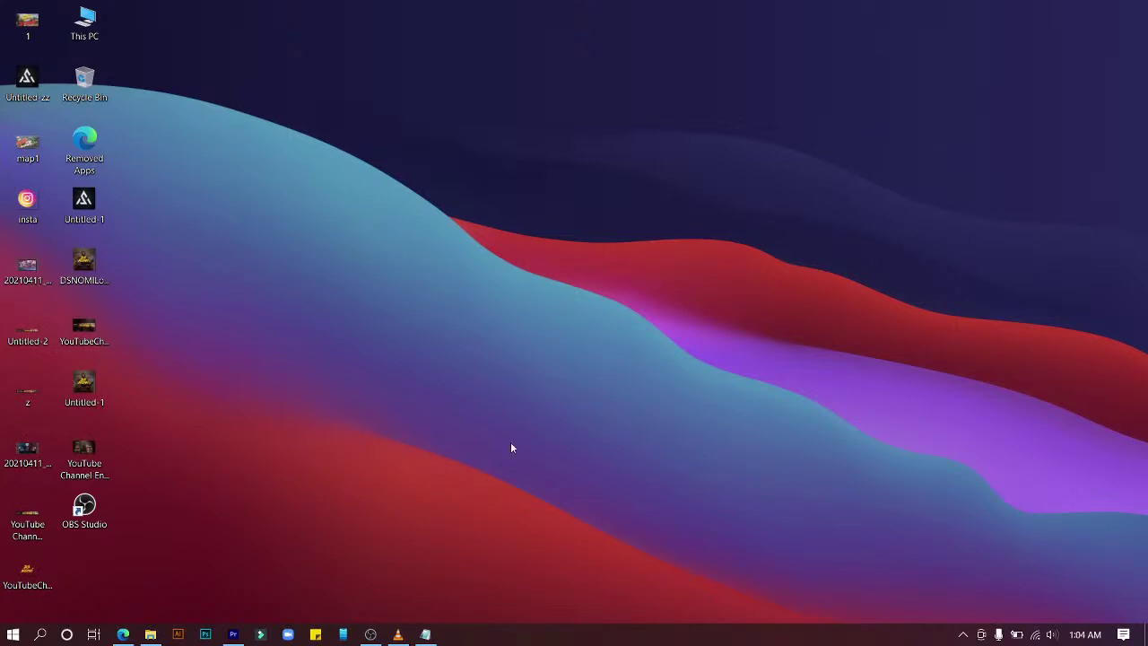
mouse_move(397, 632)
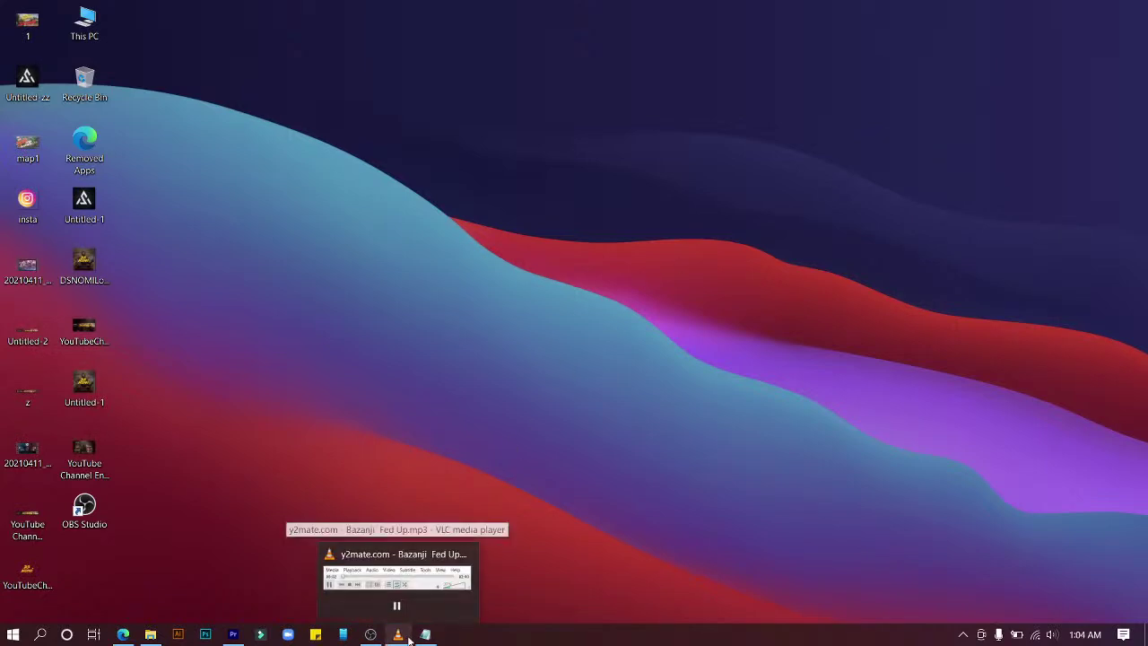